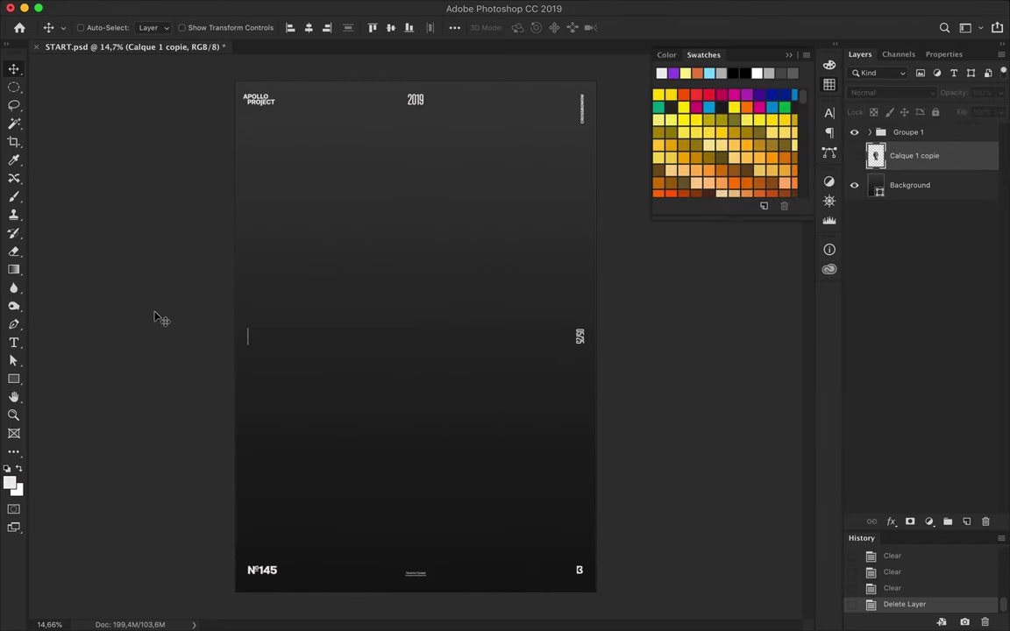
Show the shape tool flyout listing the Rectangle, Ellipse and Line tools.
right_click(13, 378)
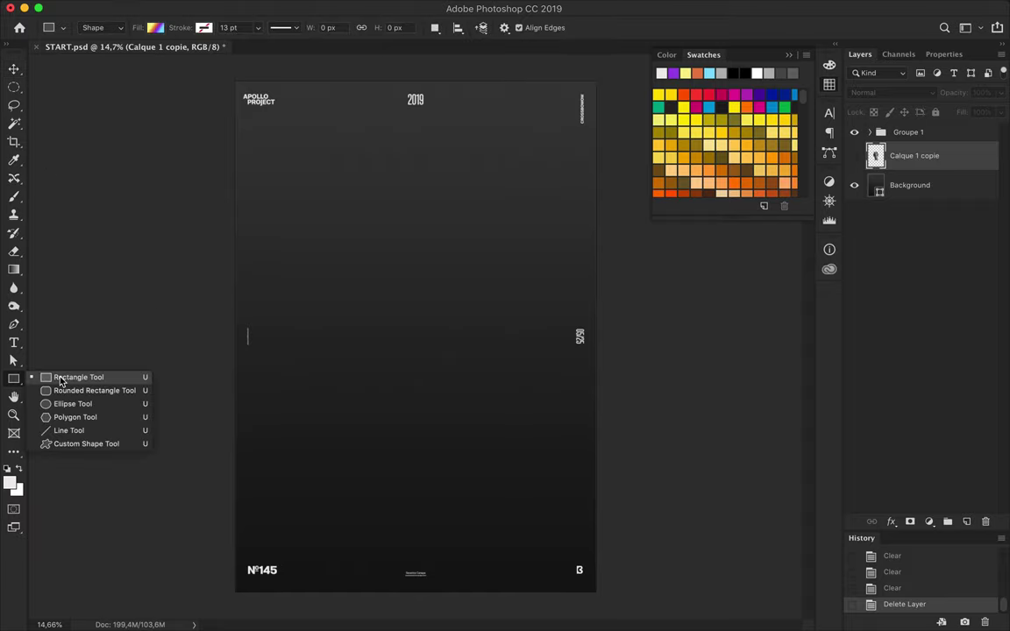
Draw a rectangle over the poster's upper-right area, snapped to a new guide layout.
left_click(67, 377)
left_click(153, 27)
left_click(345, 7)
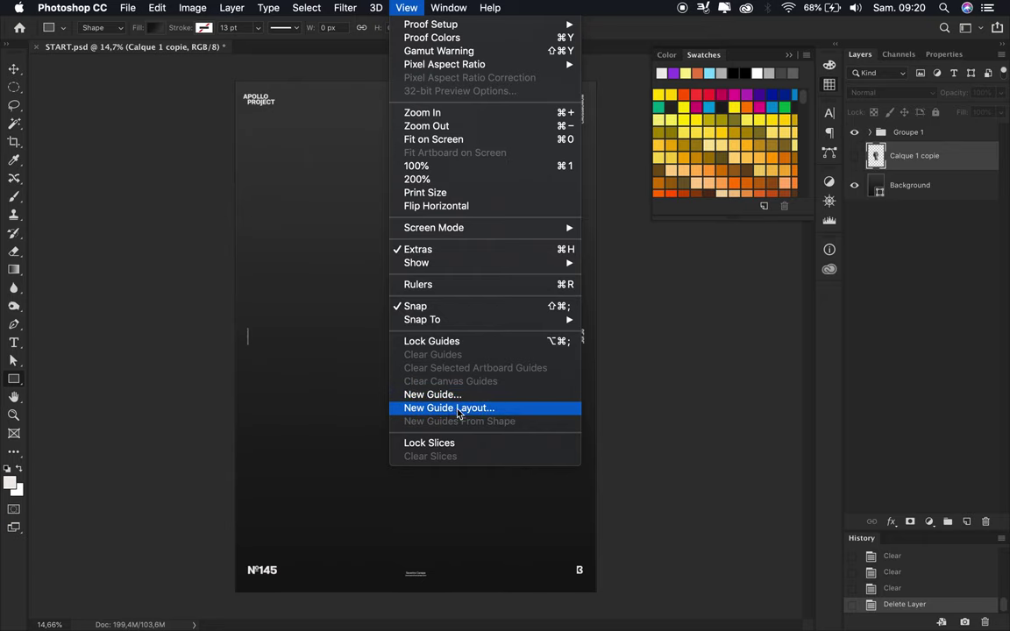
left_click(450, 408)
left_click(797, 102)
left_click(405, 7)
left_click(352, 246)
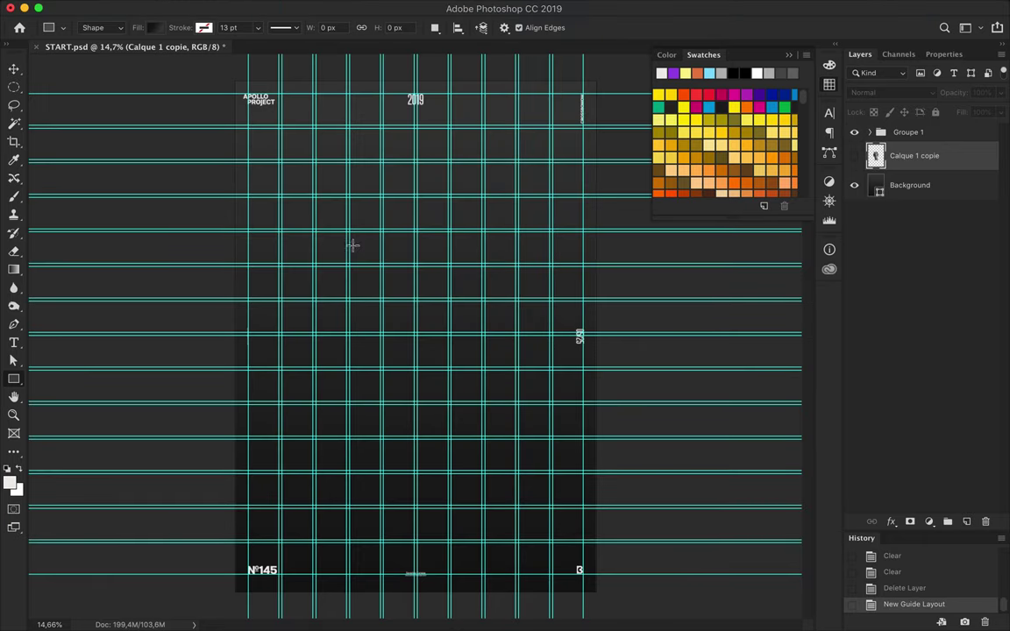
left_click_drag(348, 78, 597, 410)
Clear the guides and set the rectangle's gradient fill angle to -132 degrees.
key("v")
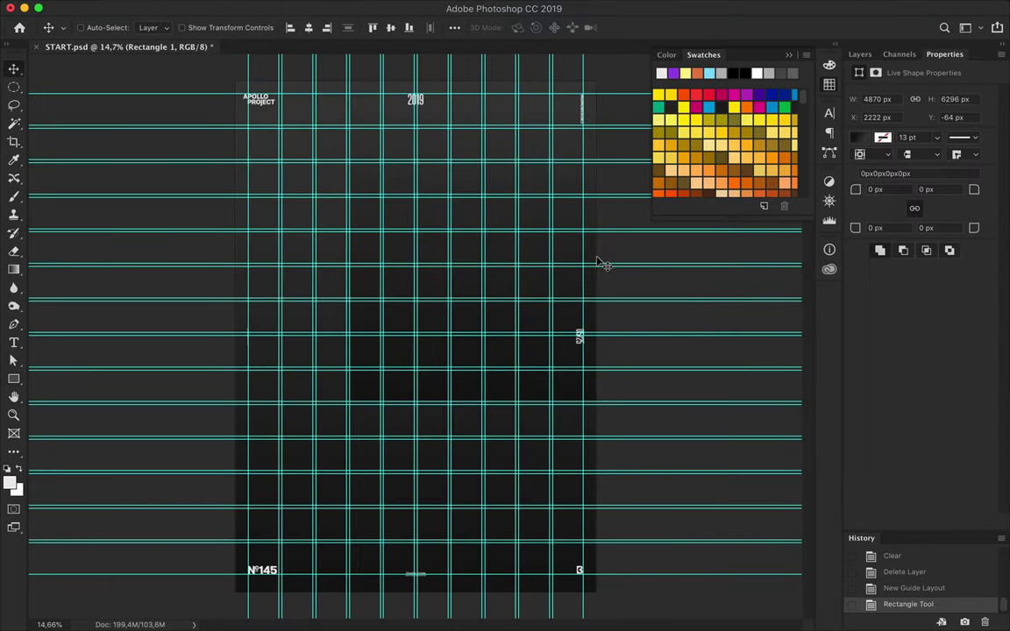
left_click(406, 7)
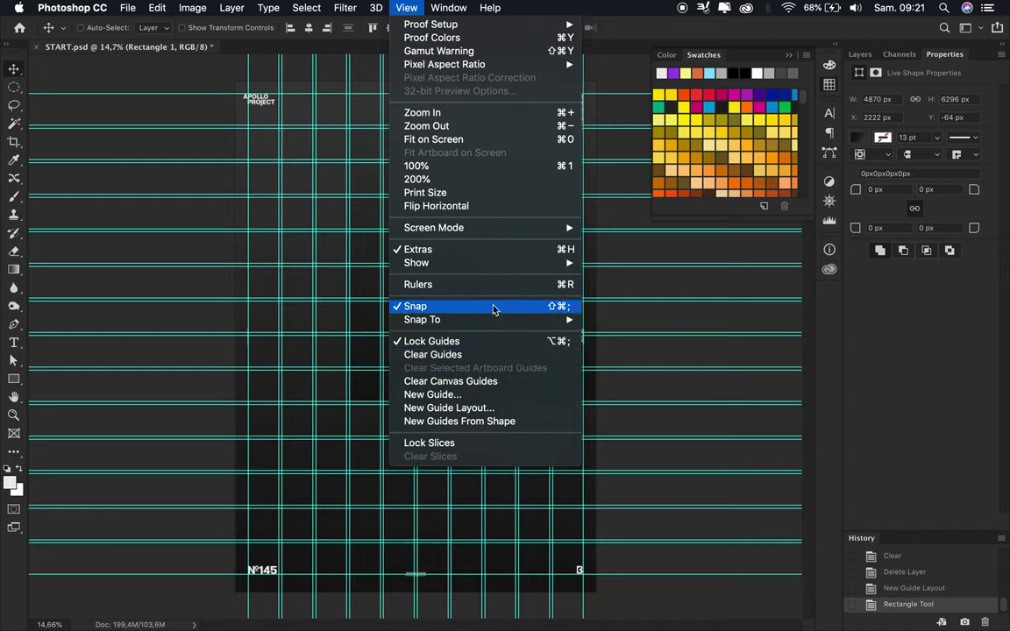
left_click(432, 354)
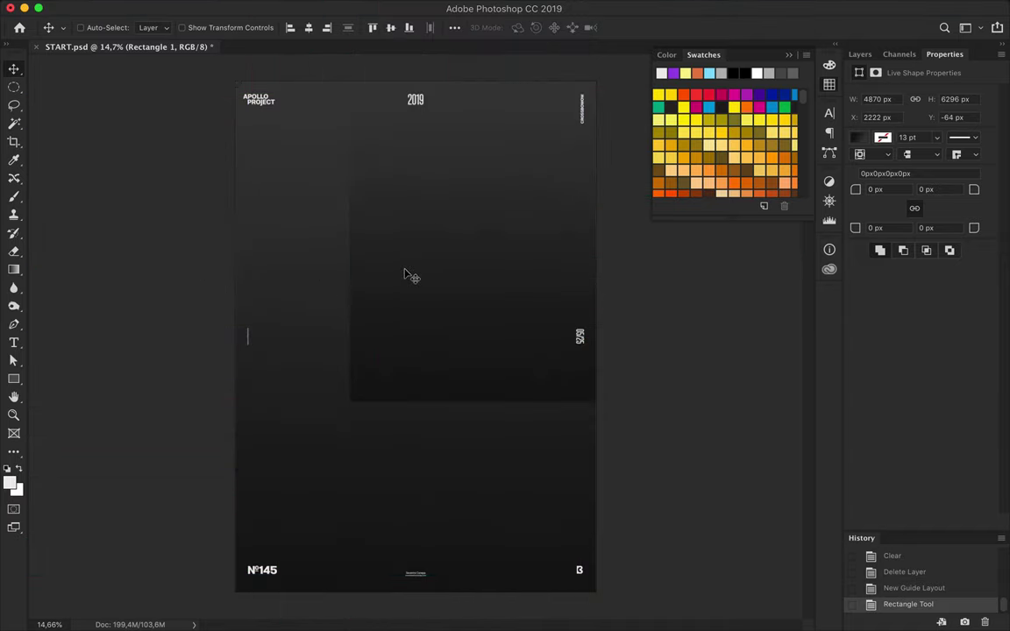
key("a")
left_click(206, 27)
left_click(252, 218)
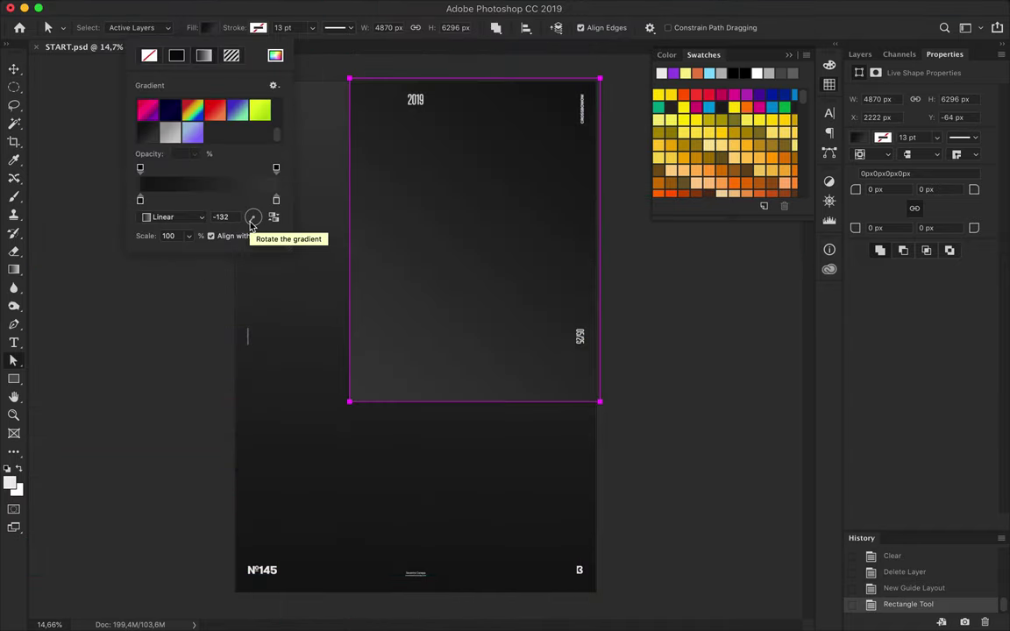
key("Return")
left_click(860, 55)
Duplicate the rectangle, place the copy beneath Rectangle 1, and fill it black.
key("v")
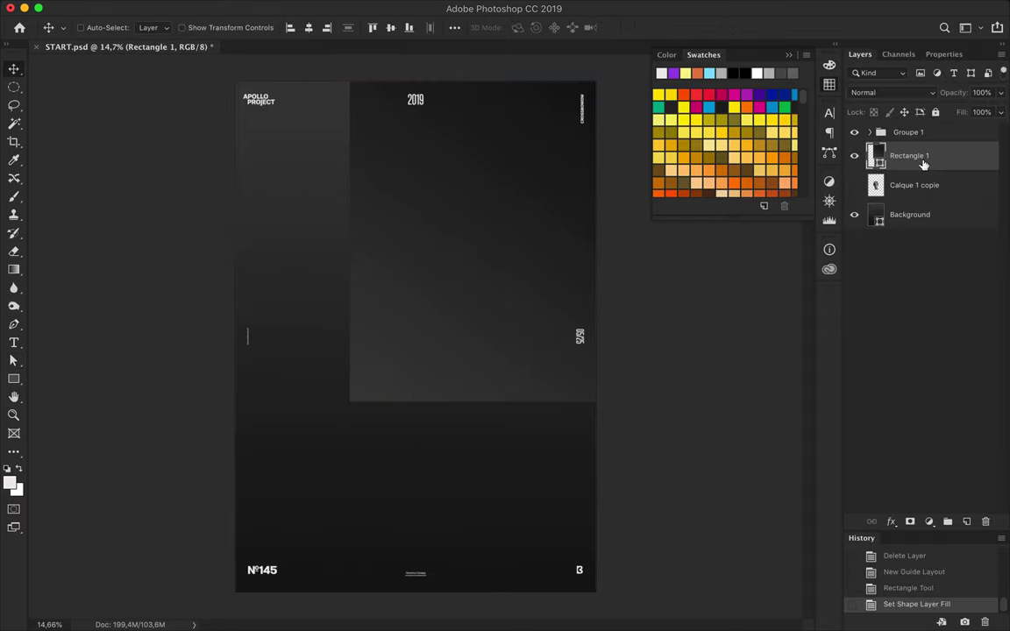
left_click_drag(909, 155, 918, 179)
key("a")
left_click(206, 27)
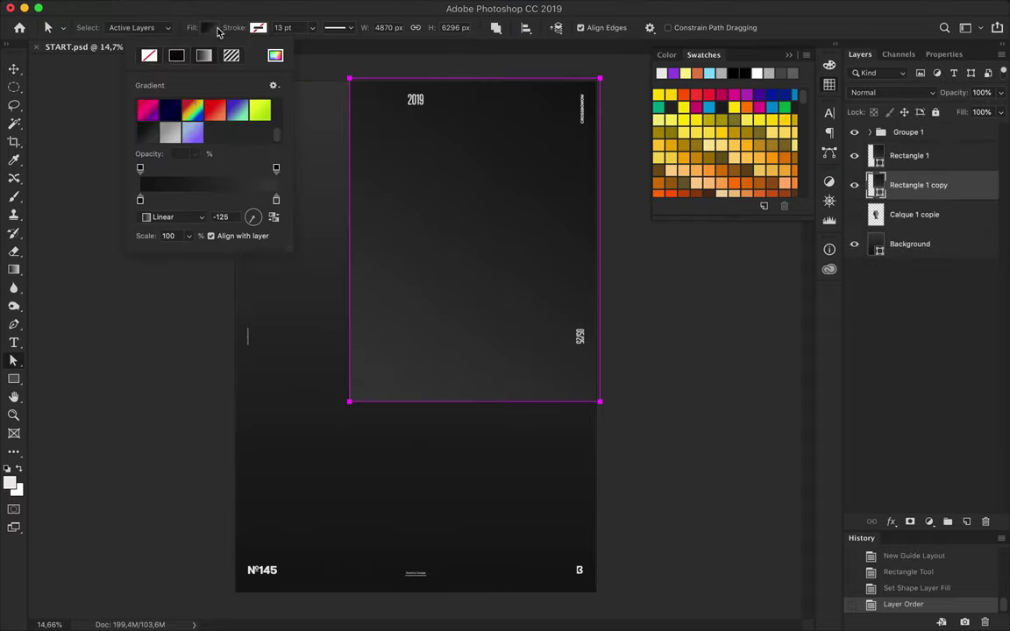
left_click(275, 55)
key("Return")
key("Return")
key("v")
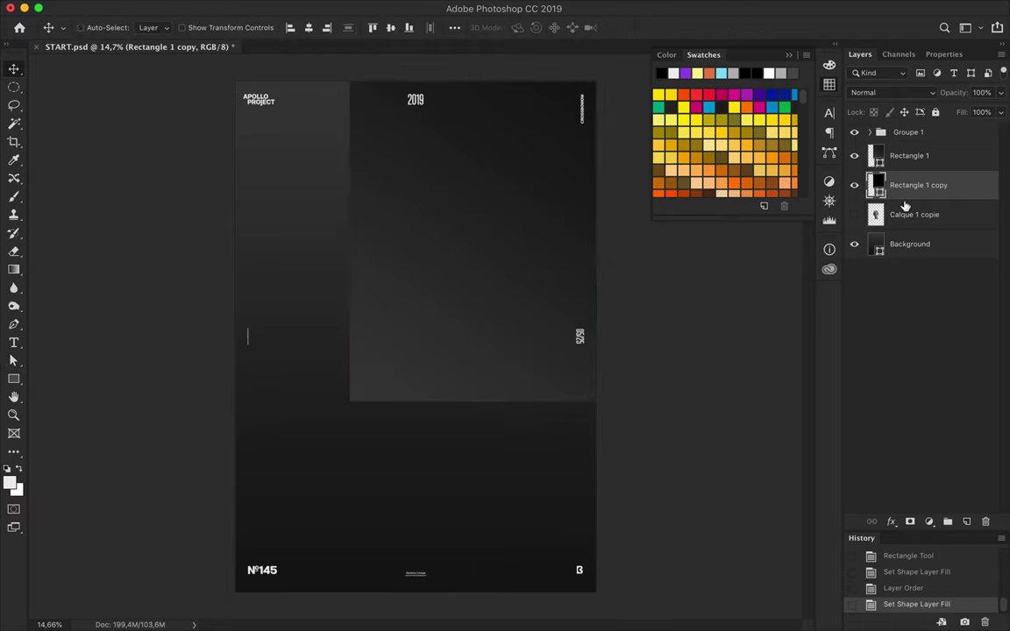
Gaussian-blur the black copy at 135.4 px and shift it down-left, then undo.
left_click(345, 7)
left_click(577, 227)
left_click(593, 218)
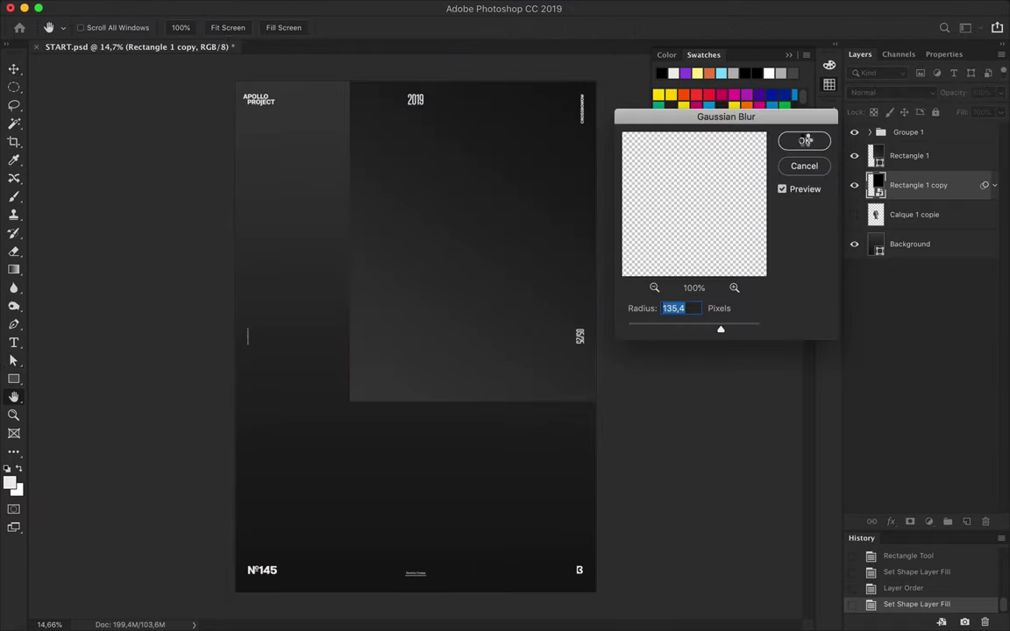
left_click(805, 142)
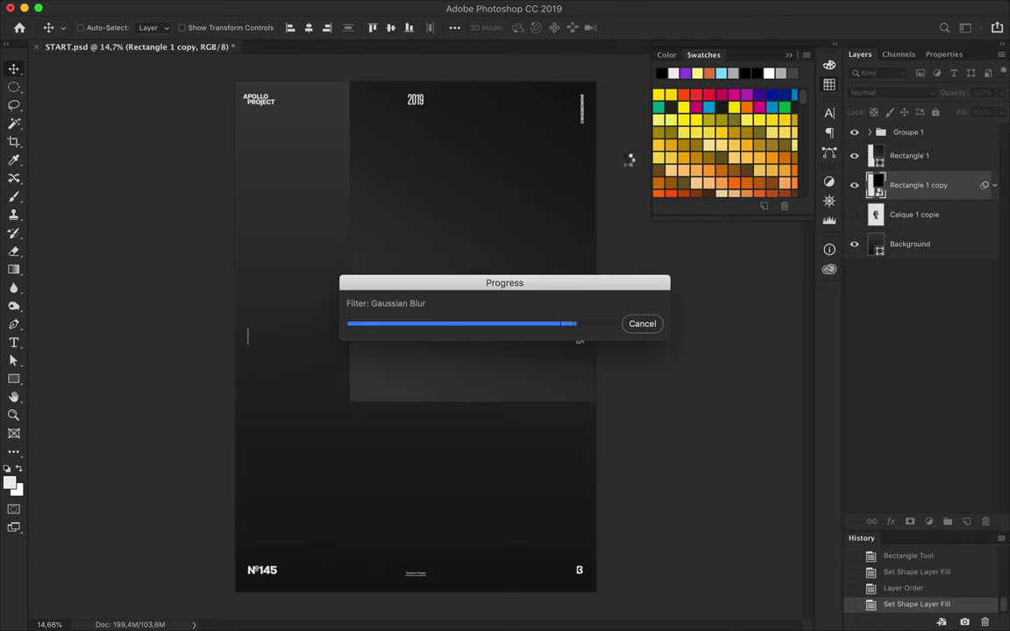
left_click_drag(629, 167, 473, 321)
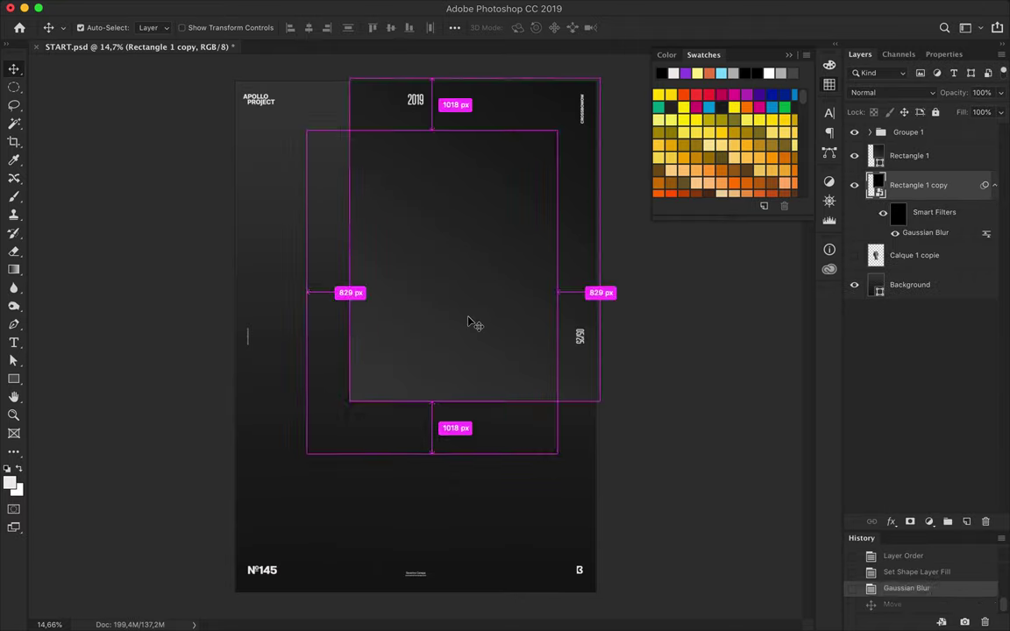
key("super+z")
key("super+z")
Reblur the copy at 365.1 px, shift it down-left, and rasterize the copy layer.
left_click(344, 8)
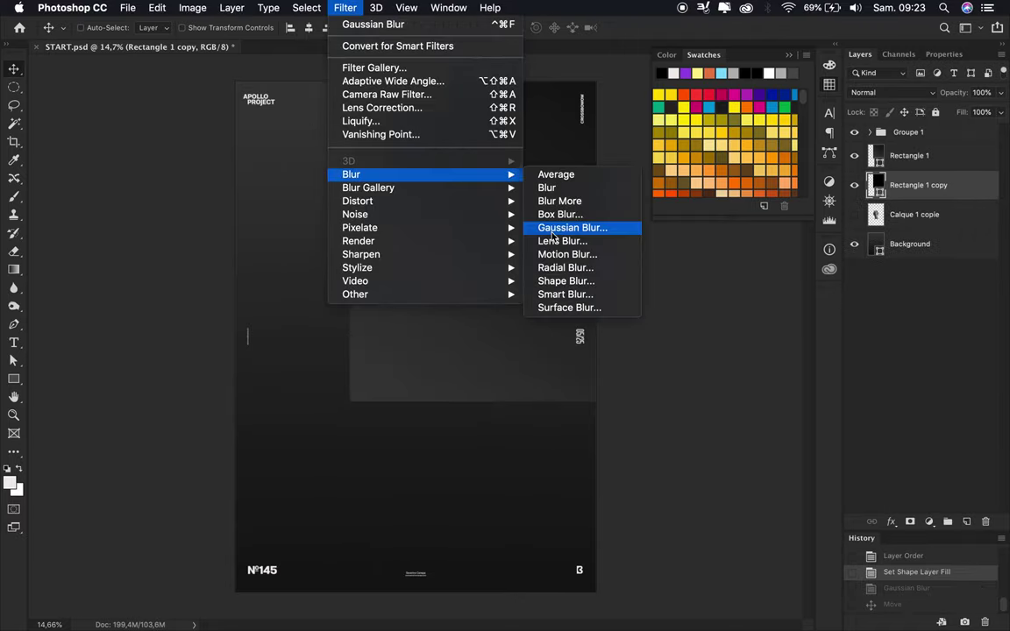
left_click(574, 228)
left_click(581, 221)
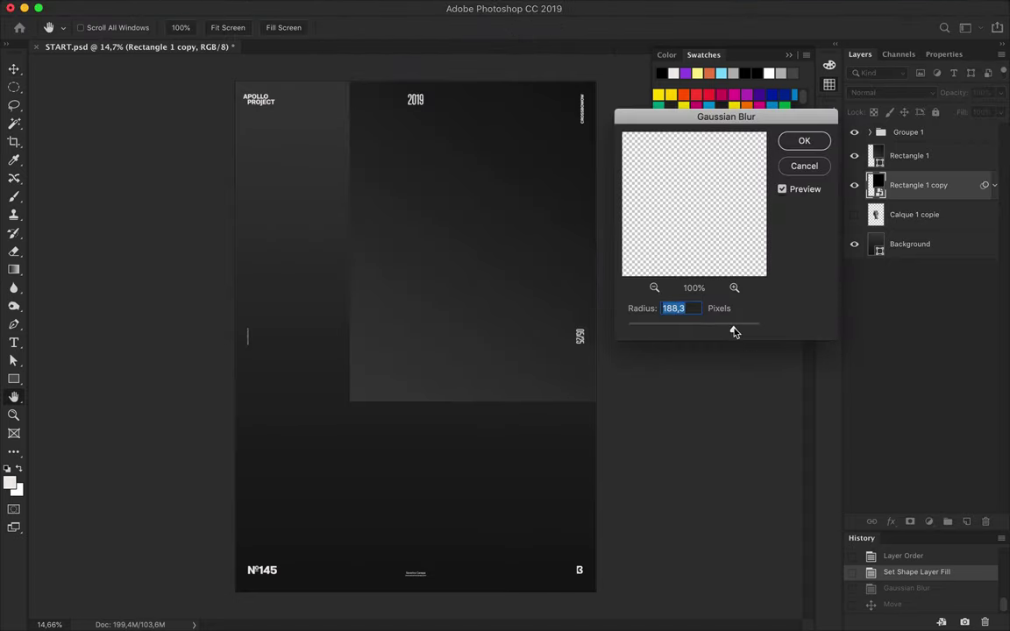
left_click(804, 139)
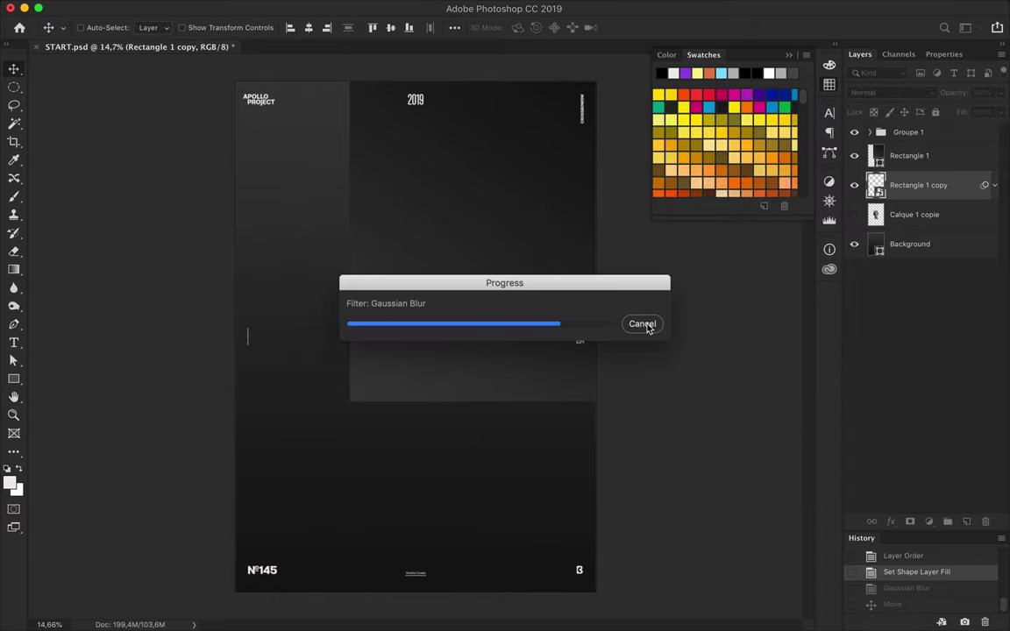
left_click_drag(649, 331, 473, 412)
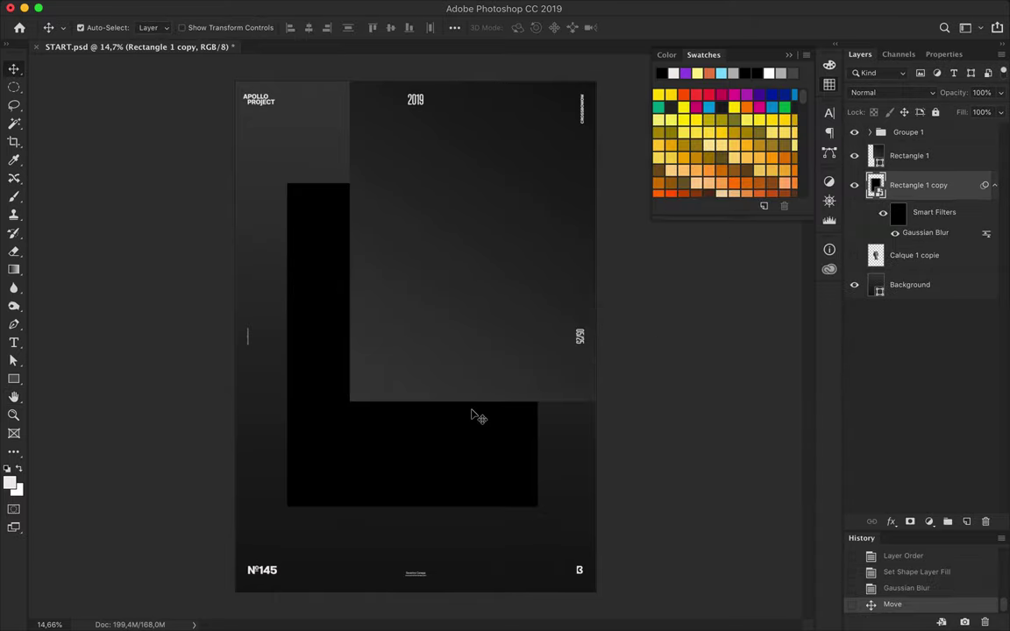
key("ctrl+z")
right_click(906, 279)
left_click(826, 230)
Replace the rasterized copy with a fresh black-filled rectangle copy beneath Rectangle 1.
left_click(344, 8)
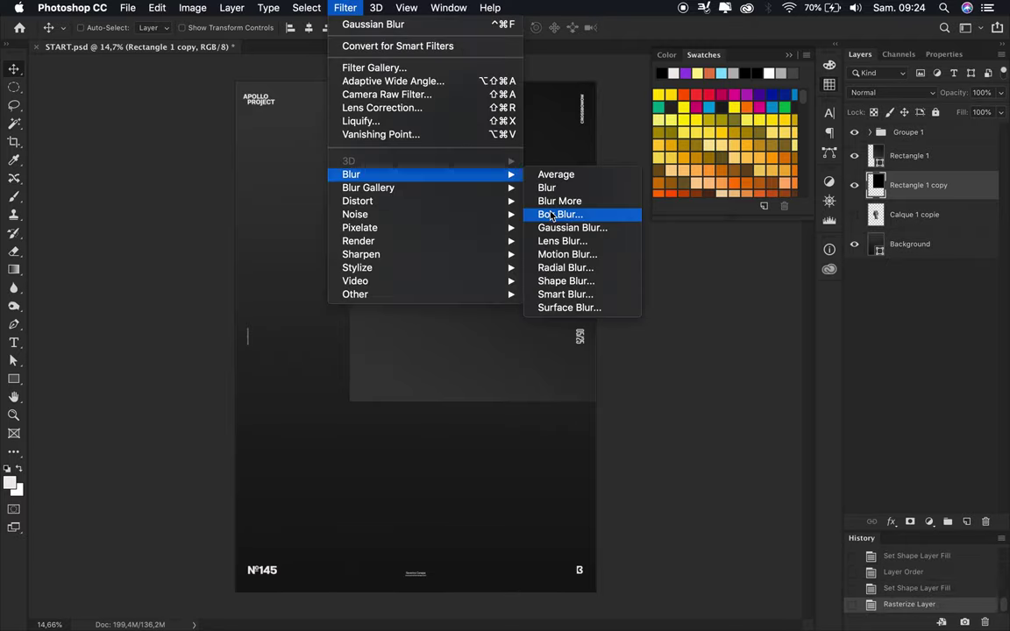
left_click(572, 227)
left_click(610, 218)
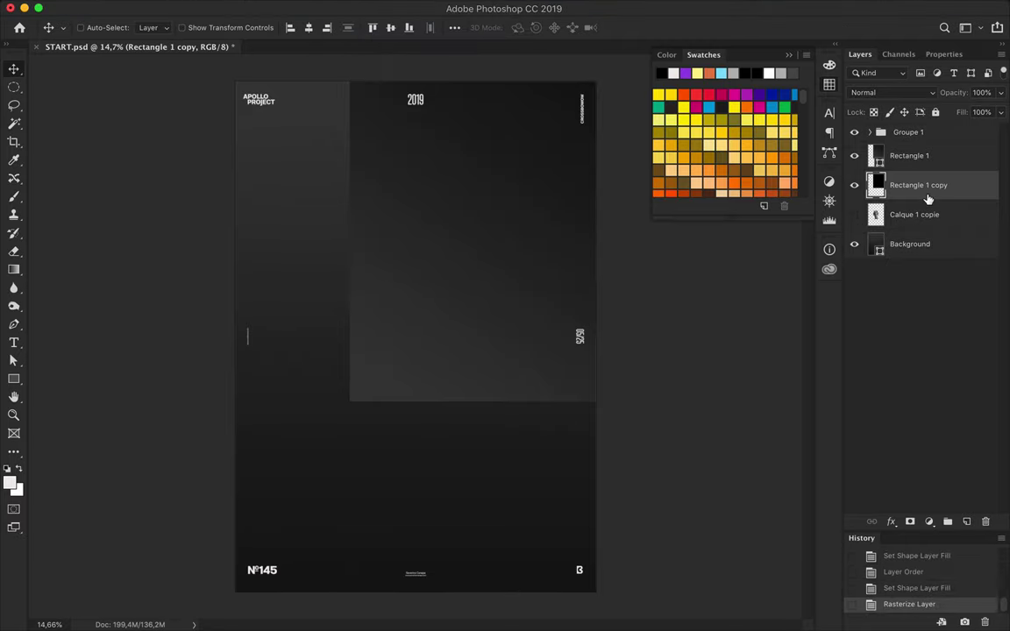
key("Delete")
left_click_drag(908, 155, 915, 185)
key("a")
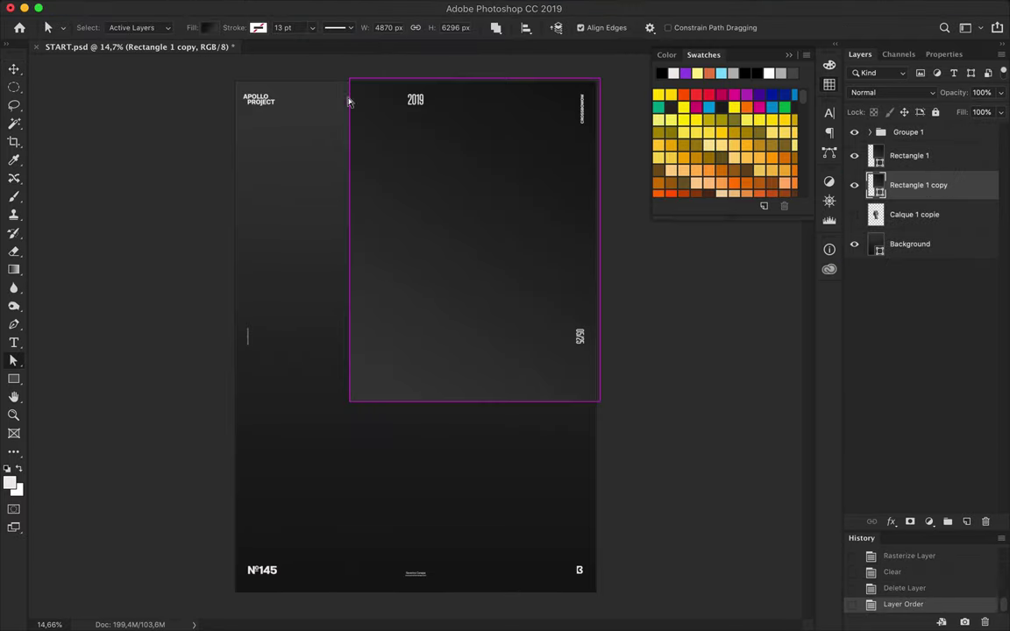
left_click(204, 27)
left_click(275, 55)
left_click(839, 162)
key("v")
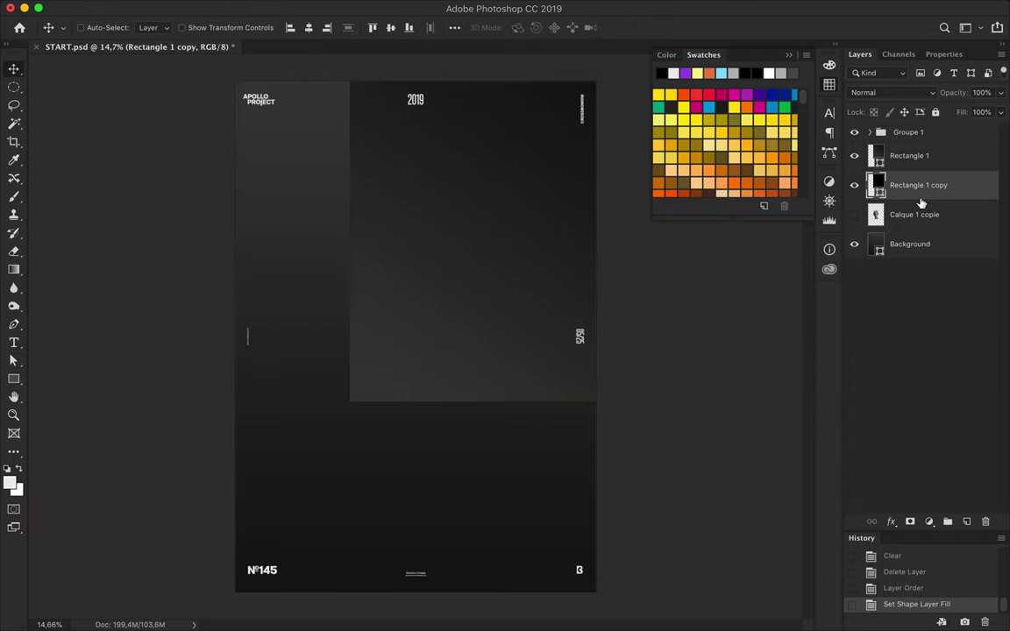
Apply two Gaussian blurs to the black copy, 120.7 px and 182.4 px.
left_click(345, 8)
mouse_move(350, 175)
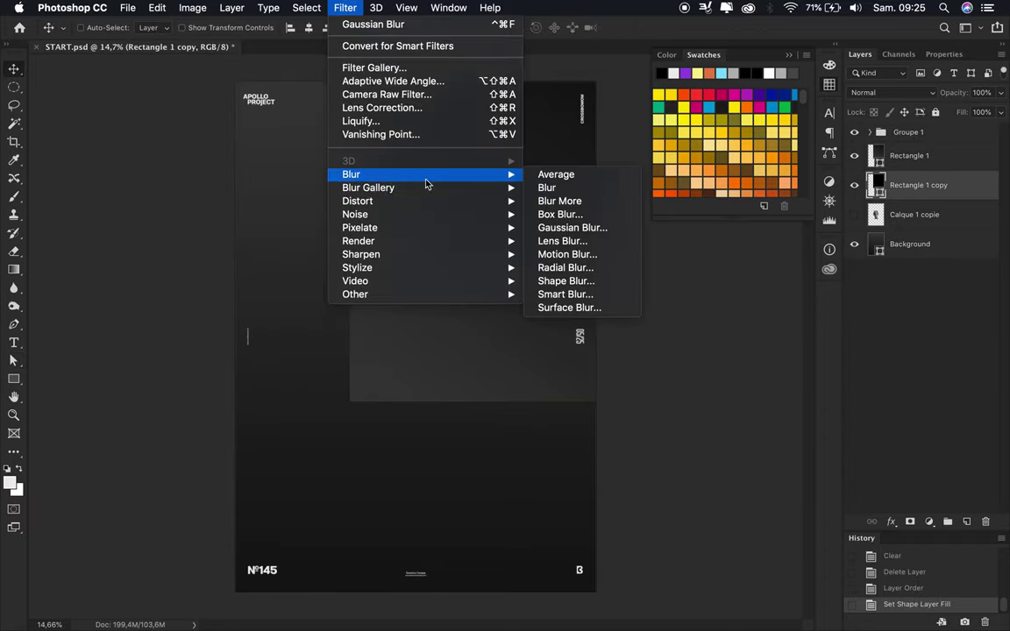
left_click(582, 227)
left_click(586, 214)
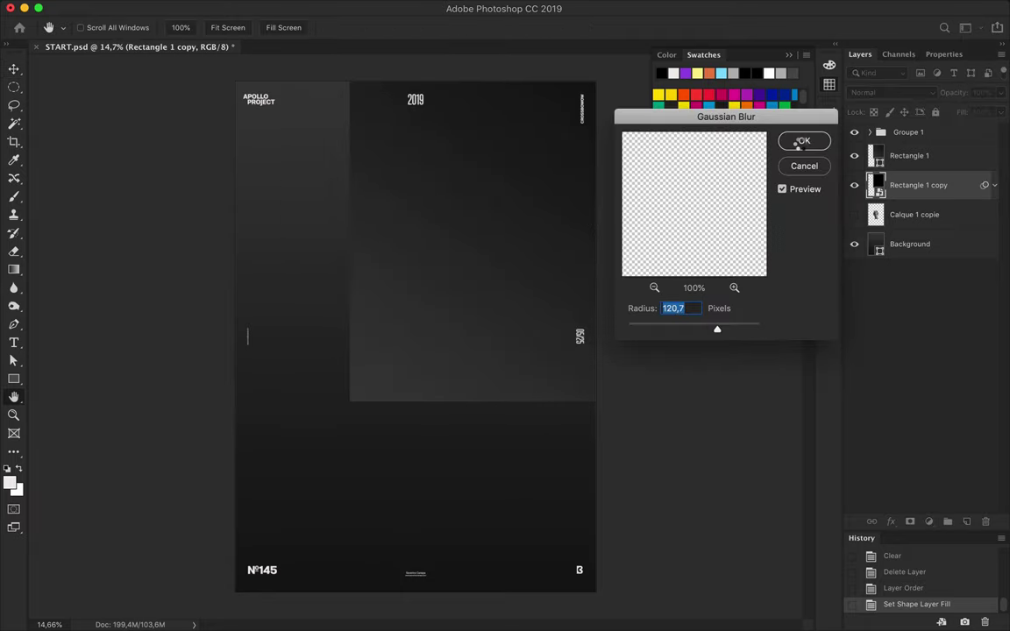
left_click(798, 142)
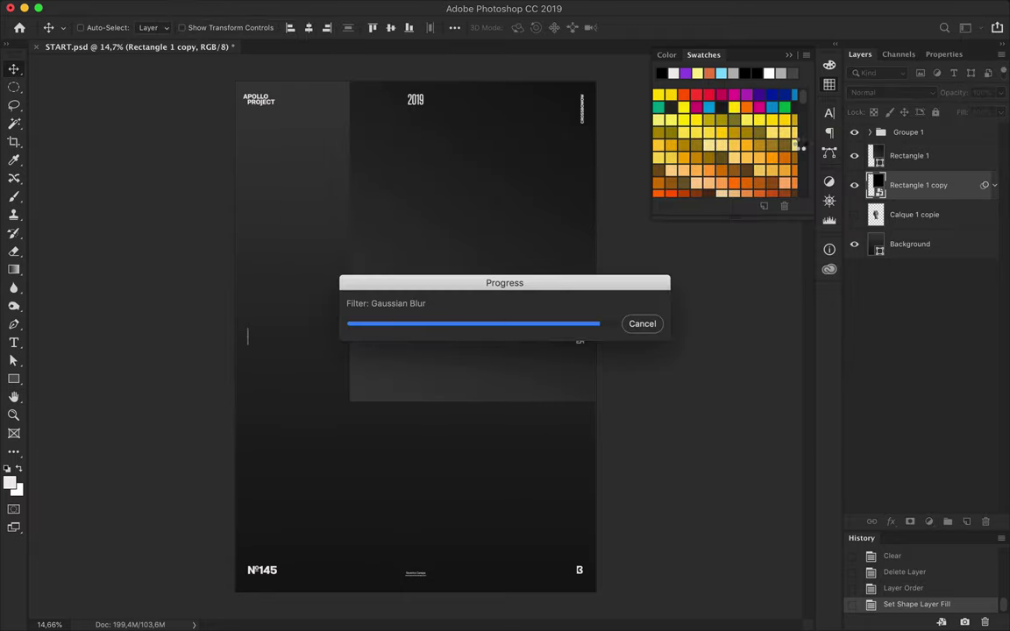
key("ctrl+bracketright")
left_click(884, 184)
left_click(883, 184)
left_click(343, 5)
left_click(574, 226)
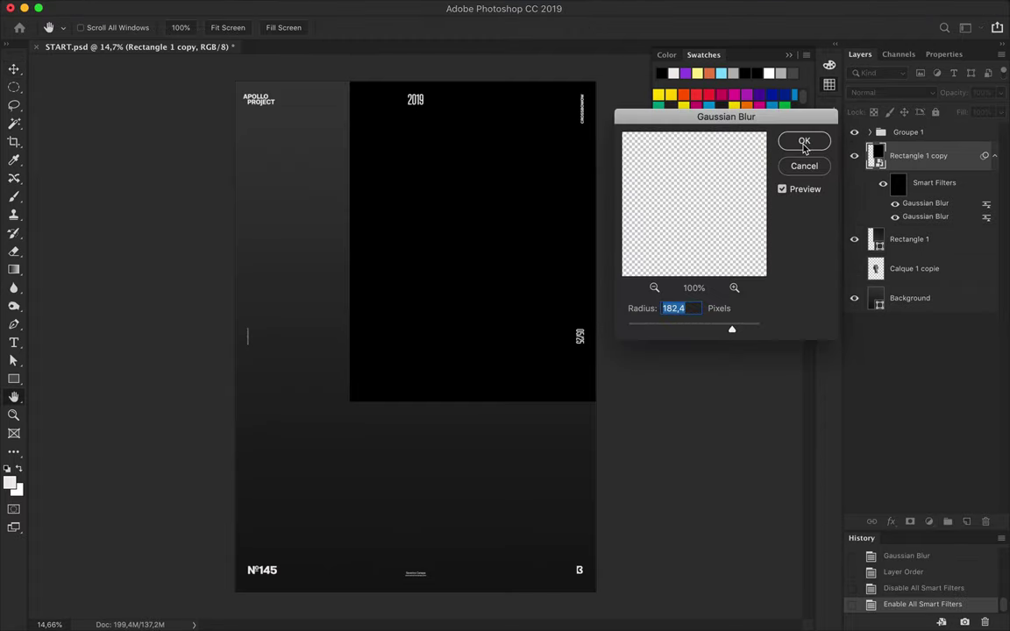
left_click(803, 144)
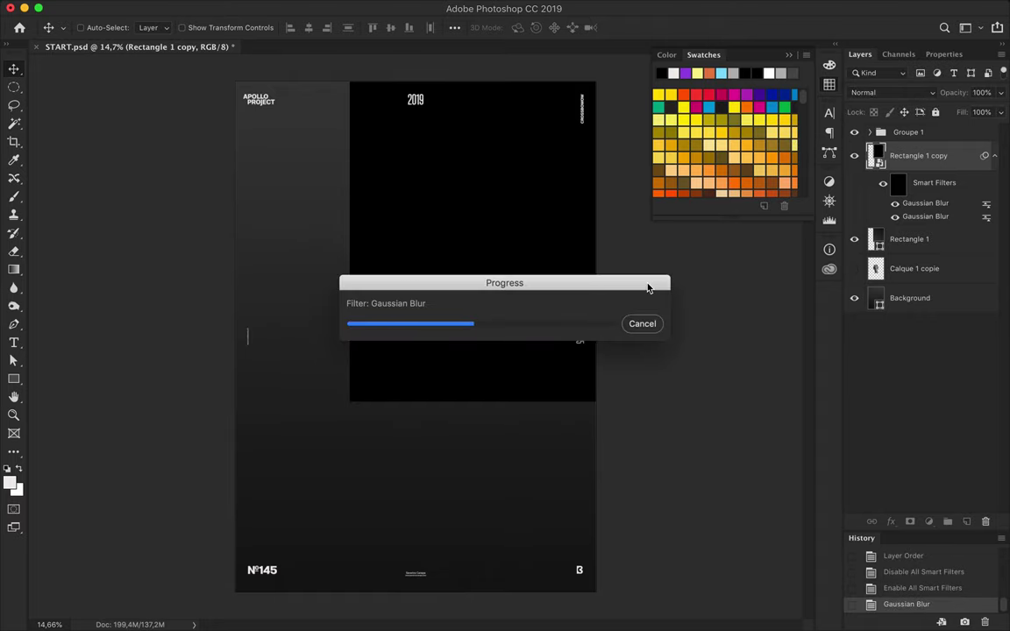
Keep the blurred copy under Rectangle 1 and move the statue layer to the top.
left_click_drag(647, 287, 638, 287)
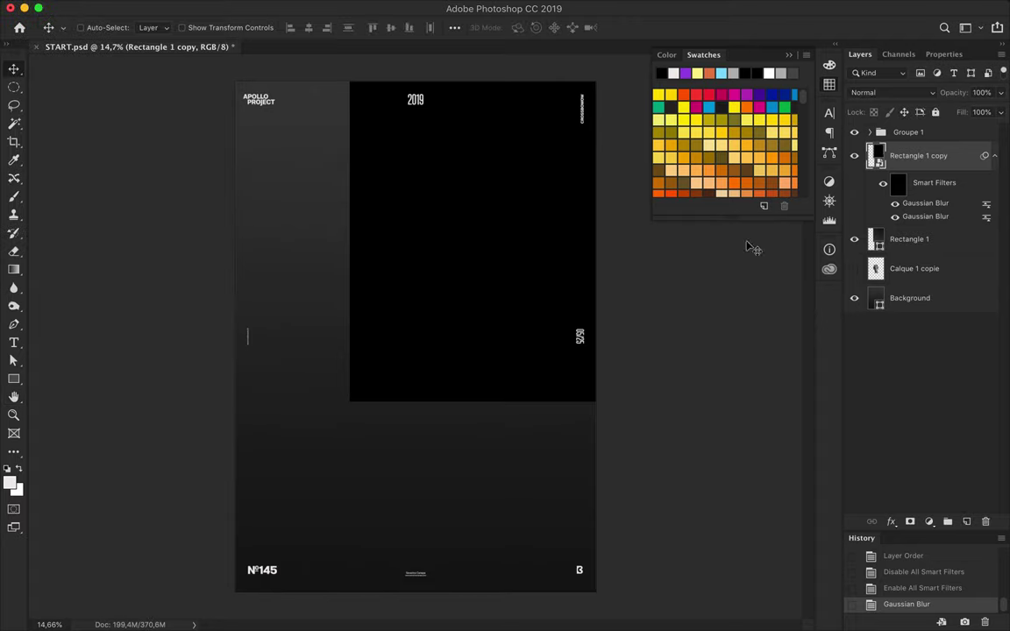
key("ctrl+bracketleft")
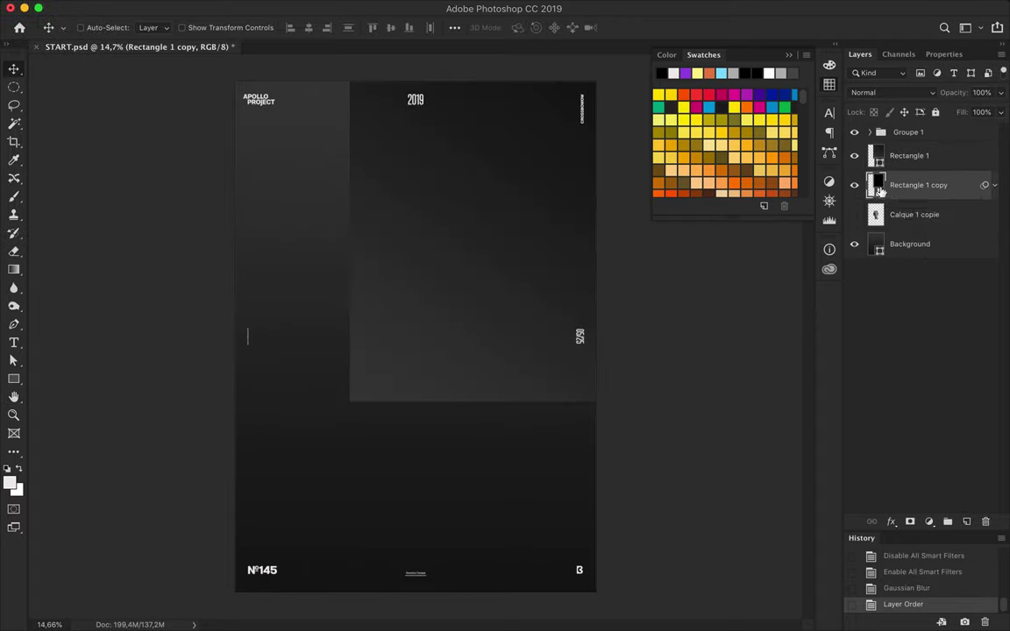
left_click(408, 9)
left_click(547, 224)
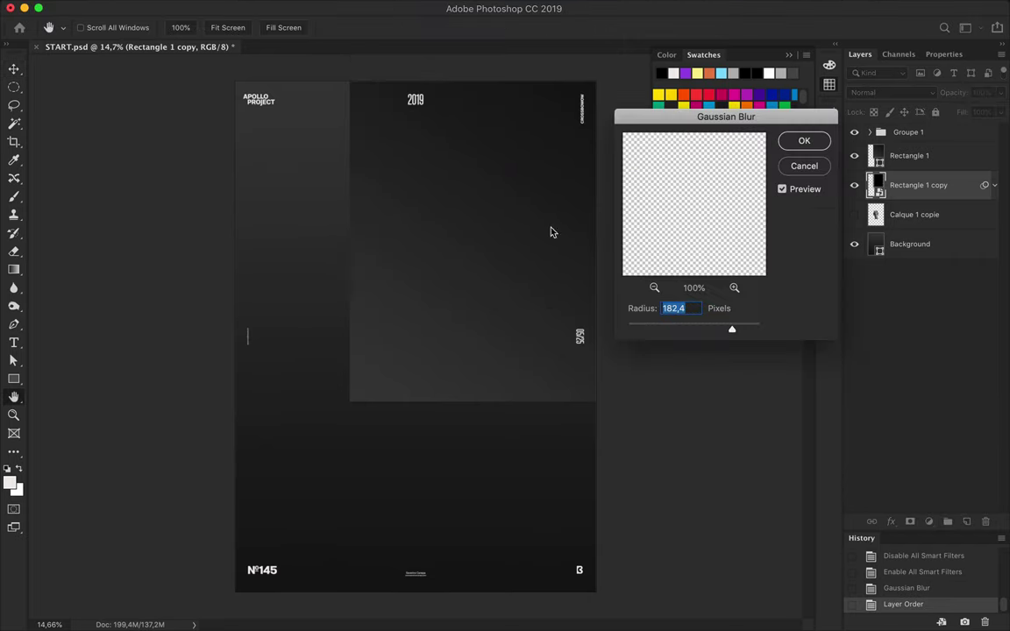
left_click_drag(913, 209, 911, 145)
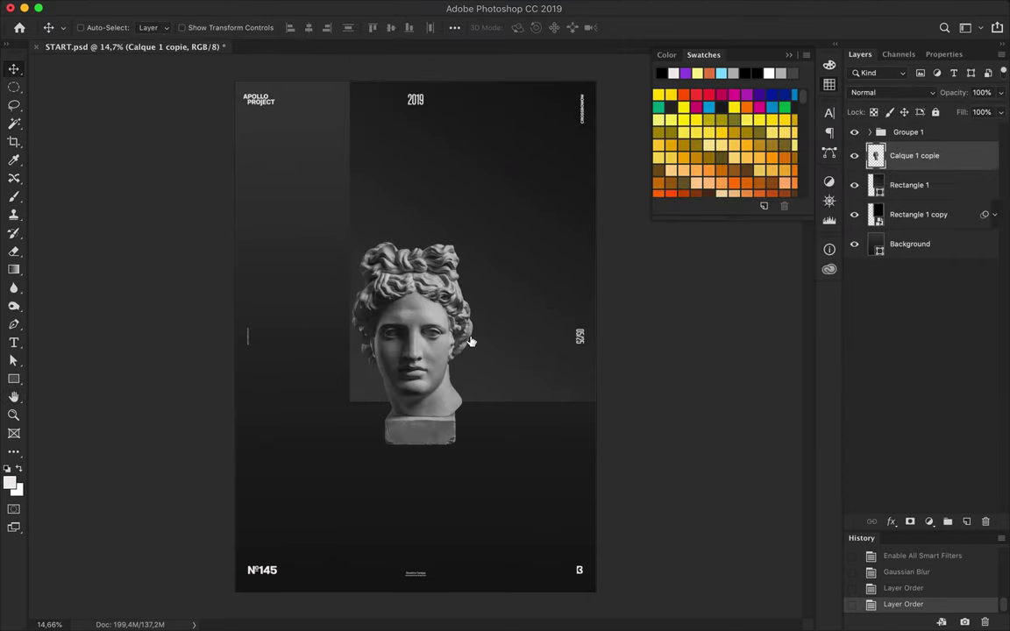
Enlarge the statue and turn the curved pen path around the head into a selection.
key("ctrl+t")
left_click_drag(409, 213, 409, 161)
key("Return")
key("p")
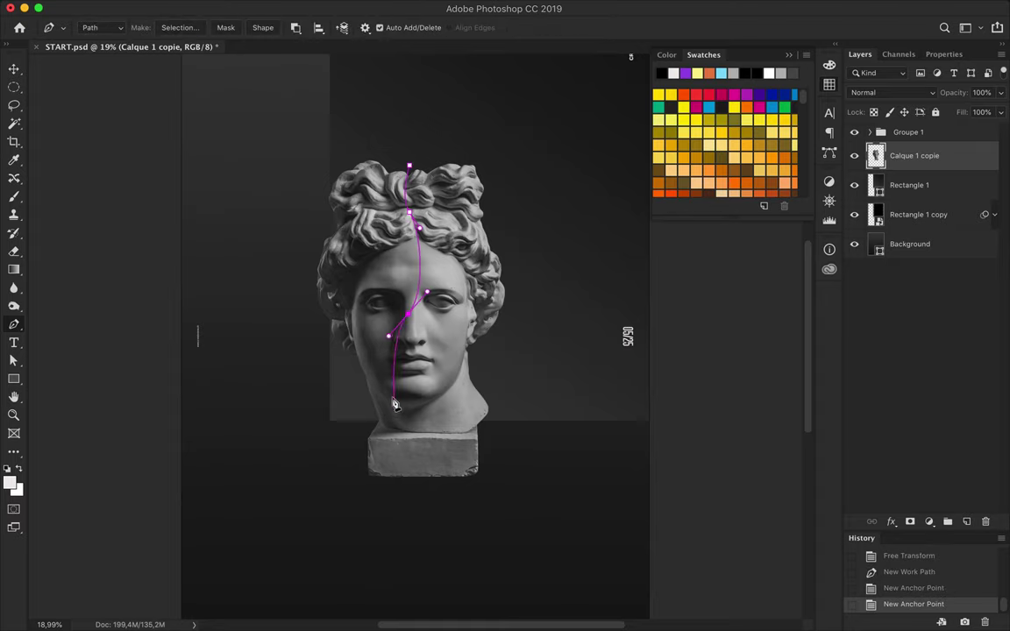
left_click(406, 167)
left_click(180, 28)
left_click(541, 243)
Copy the head's left half onto a new layer, shifted left, enlarged and aligned.
key("shift+ctrl+i")
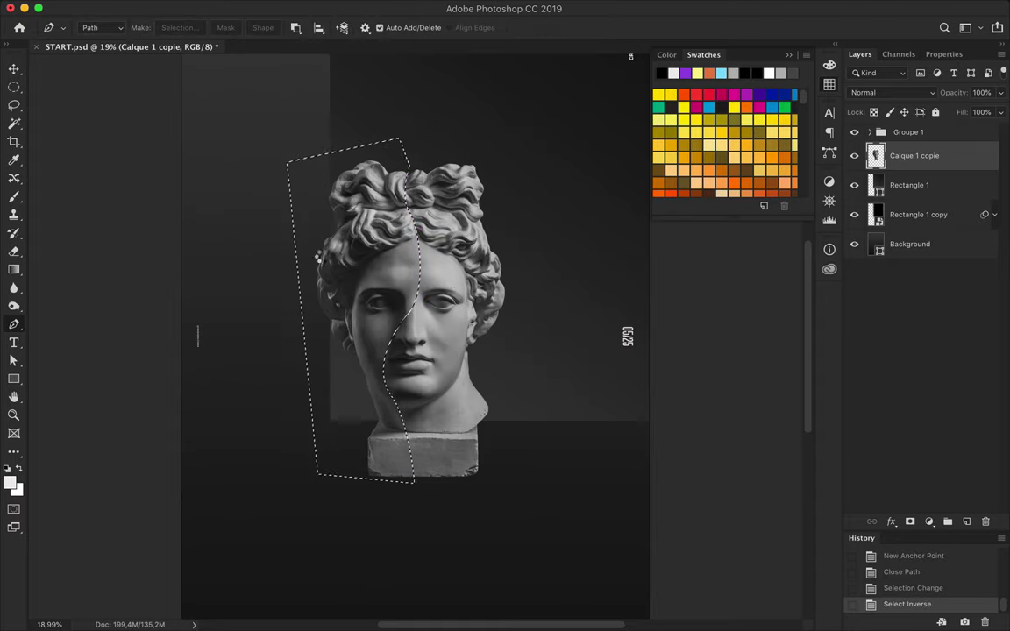
key("ctrl+c")
key("ctrl+v")
mouse_move(388, 289)
left_mouse_down()
mouse_move(322, 263)
mouse_move(338, 315)
left_mouse_up()
key("ctrl+t")
key("Return")
left_click_drag(366, 206, 381, 199)
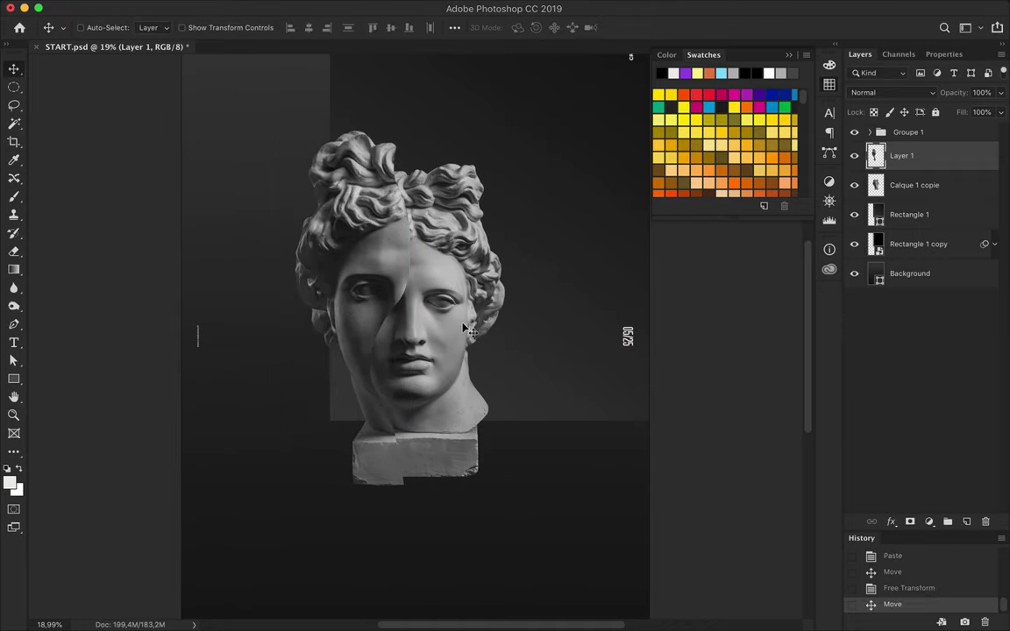
scroll(491, 202, "down", 2)
left_click(909, 214)
On a new layer, fill the Rectangle 1 outline with black.
key("ctrl+shift+alt+n")
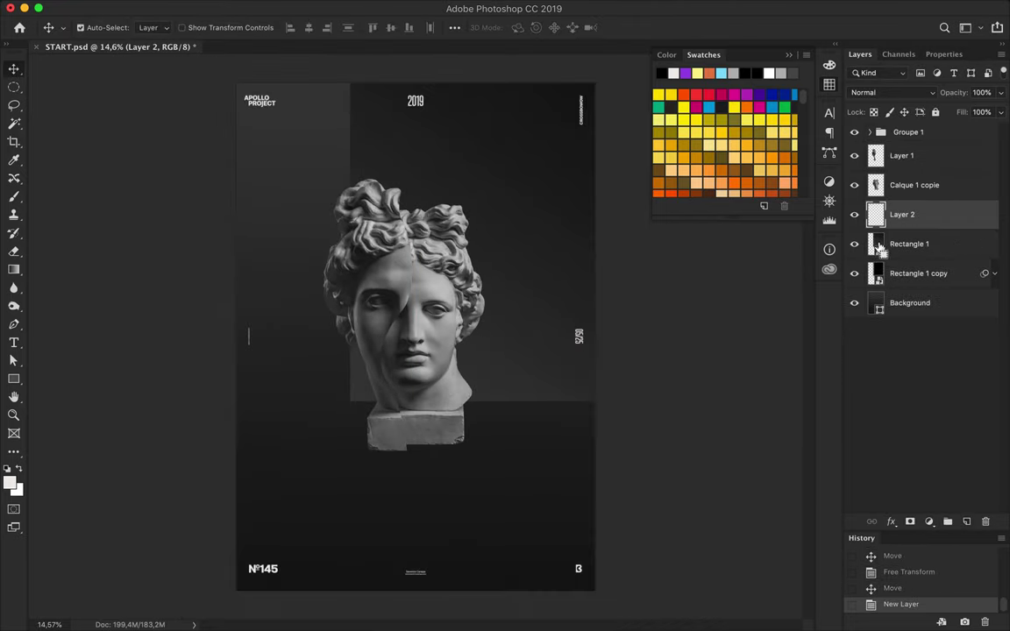
left_click(875, 244, "ctrl")
right_click(14, 269)
left_click(78, 263)
key("a")
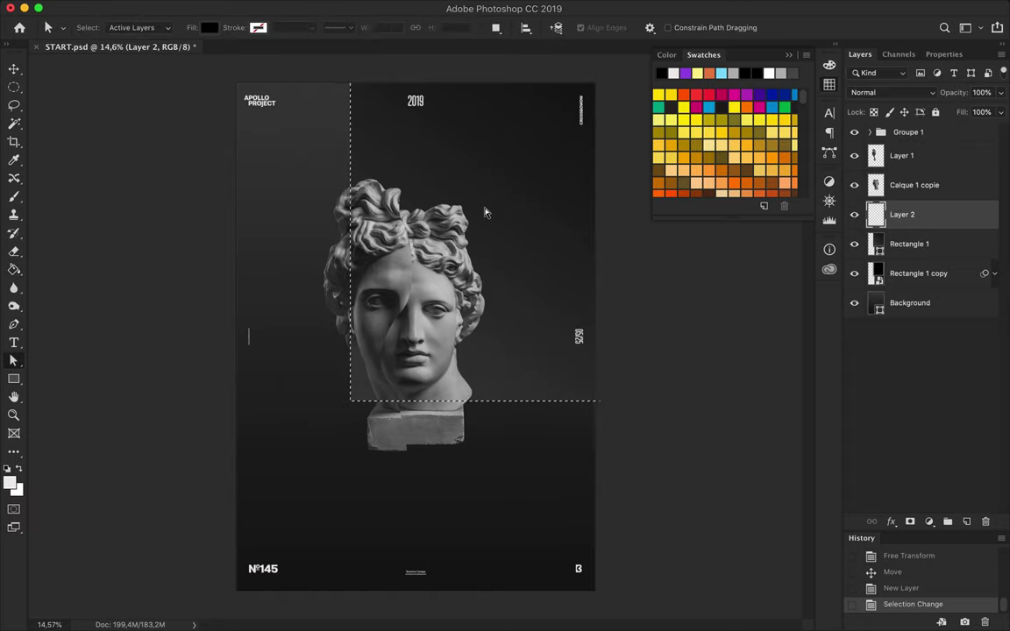
key("g")
left_click(462, 179)
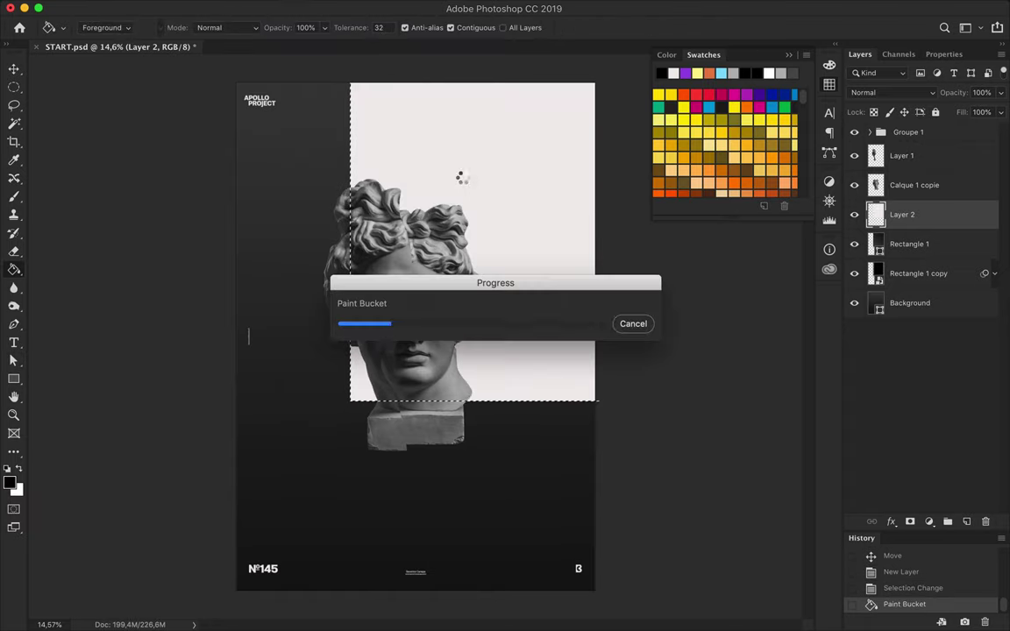
key("ctrl+d")
Blur the black fill by 182.4 px, move it lower, and delete the Rectangle 1 copy layer.
left_click(307, 7)
left_click(565, 233)
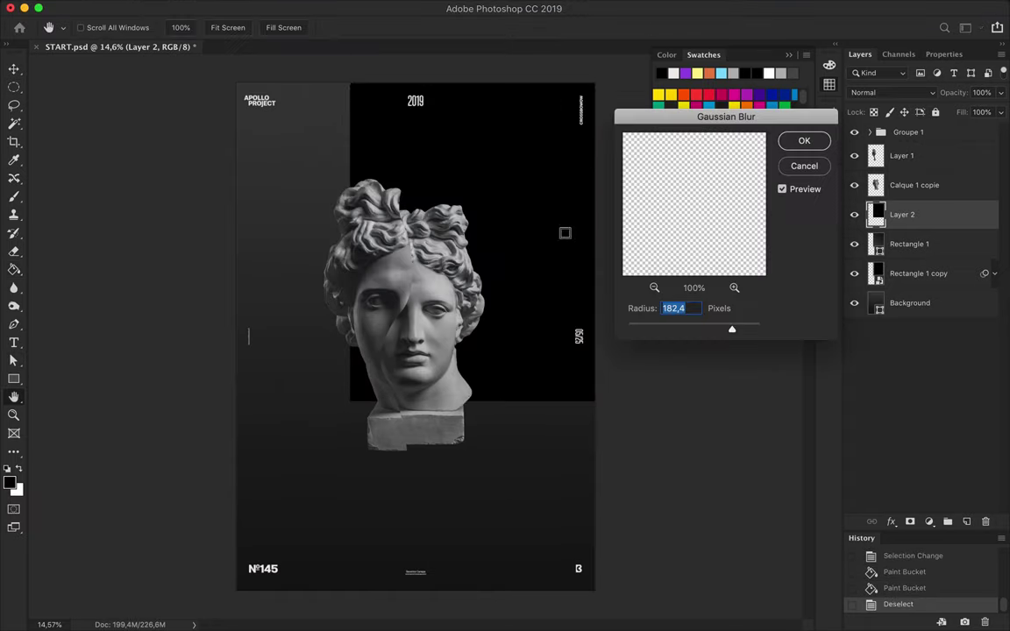
left_click(803, 141)
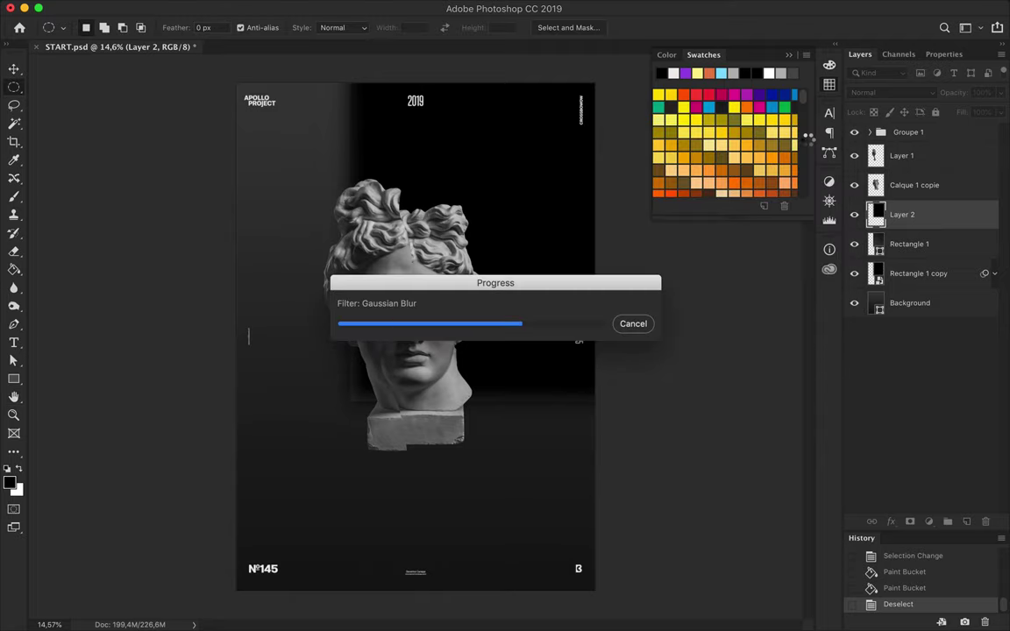
left_click_drag(885, 214, 885, 263)
left_click(885, 246)
key("Delete")
left_click(916, 219)
left_click(902, 244)
Warp the blurred halo so it flares toward the lower left.
key("ctrl+t")
right_click(517, 342)
left_click(539, 432)
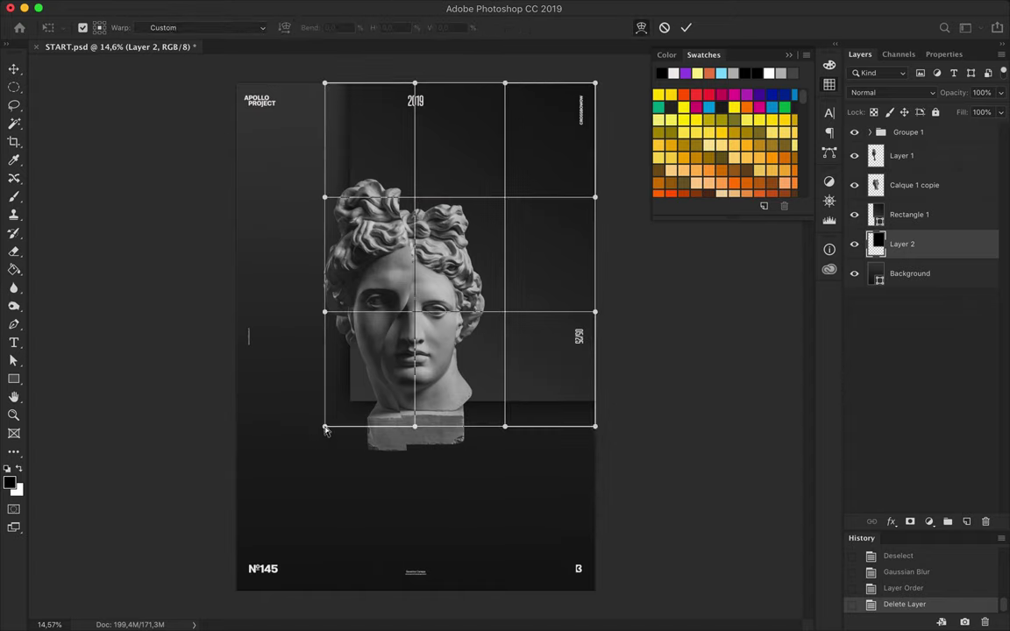
left_click_drag(359, 399, 307, 448)
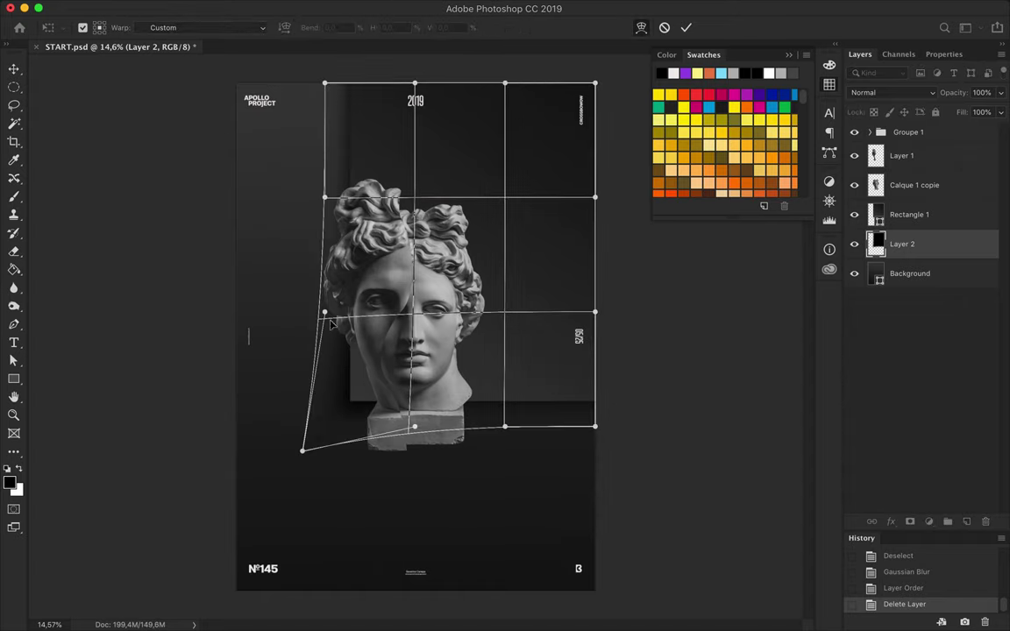
left_click_drag(418, 446, 418, 443)
left_click_drag(324, 83, 333, 85)
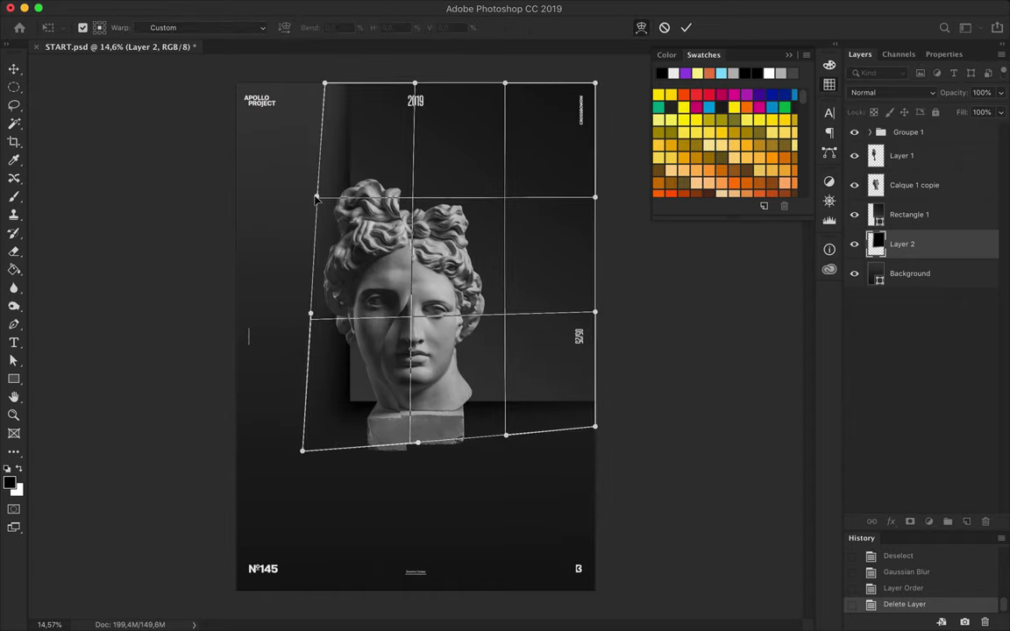
left_click_drag(595, 427, 595, 417)
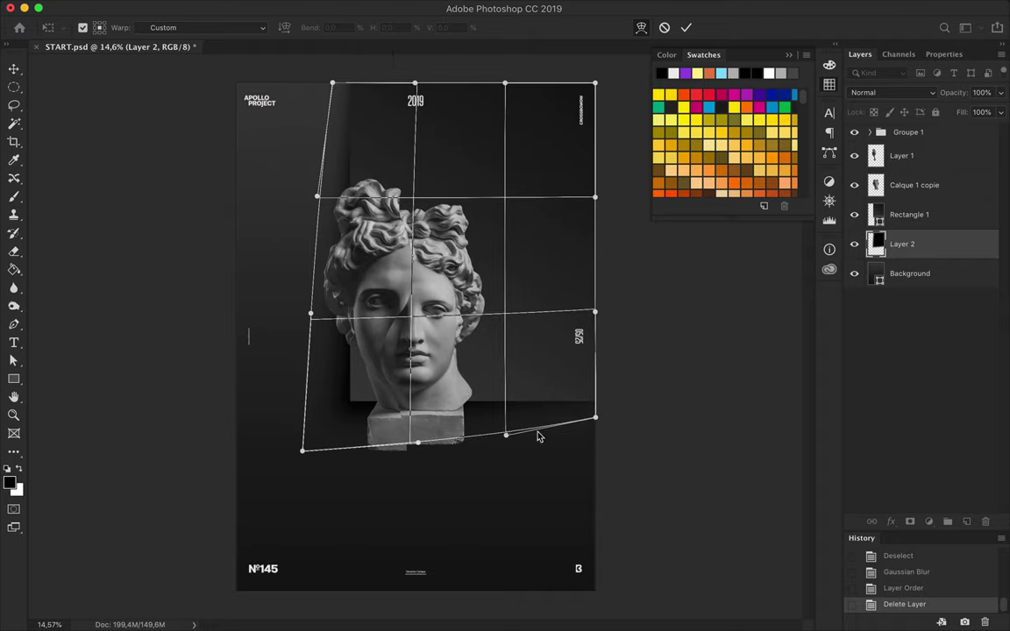
left_click_drag(417, 443, 419, 435)
left_click_drag(318, 197, 321, 197)
left_click_drag(310, 313, 313, 313)
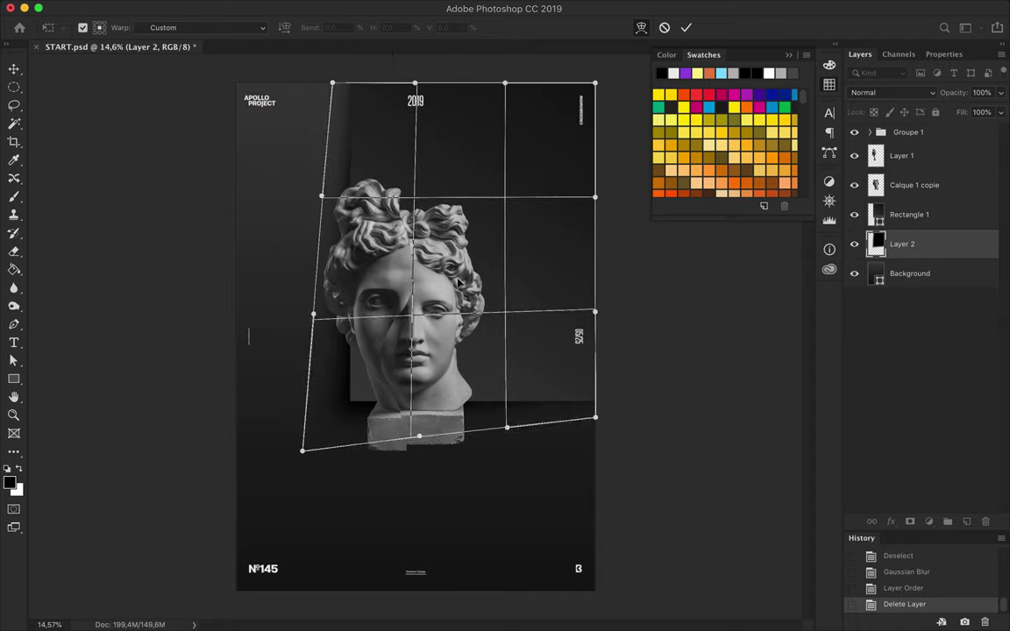
key("Return")
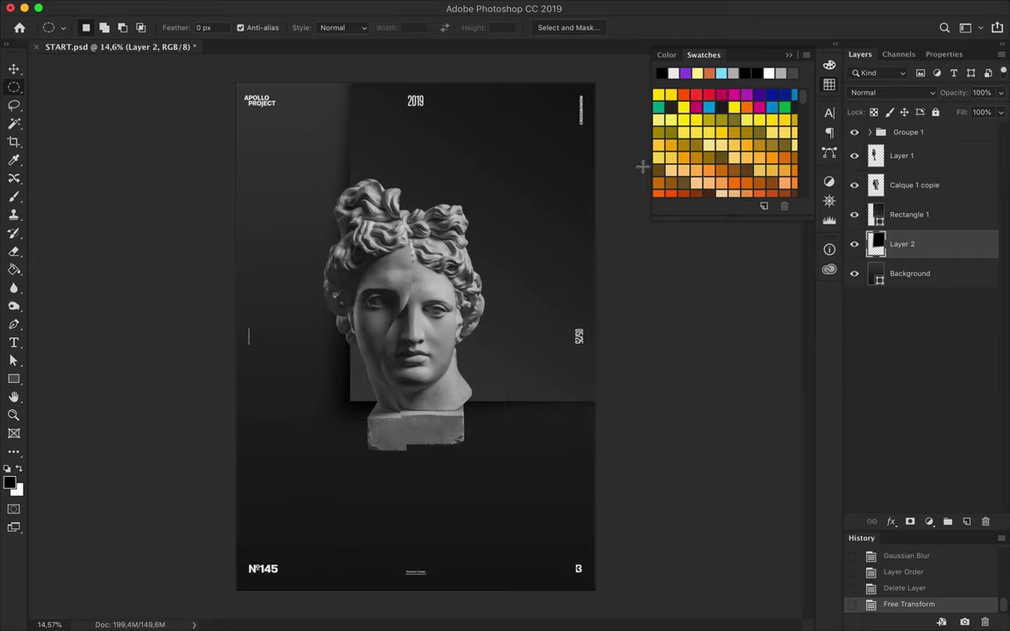
On a new layer, fill the offset half-head's outline with black.
left_click(957, 165)
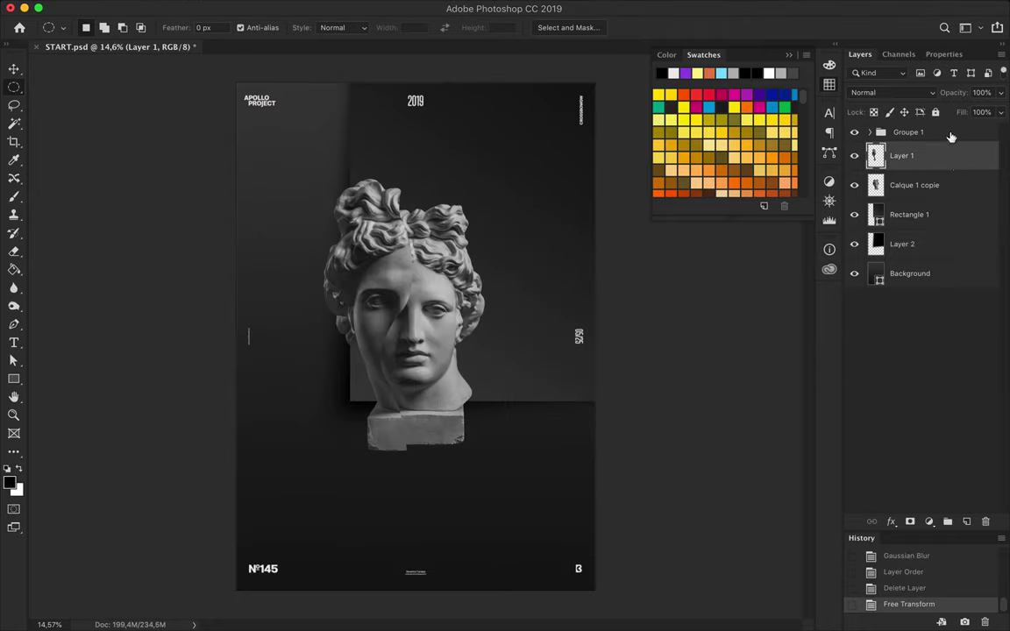
left_click(965, 521)
left_click(876, 185, "ctrl")
key("g")
left_click(368, 306)
key("m")
Blur the black shape, move it below Layer 1, and clip it to Calque 1 copie.
key("ctrl+d")
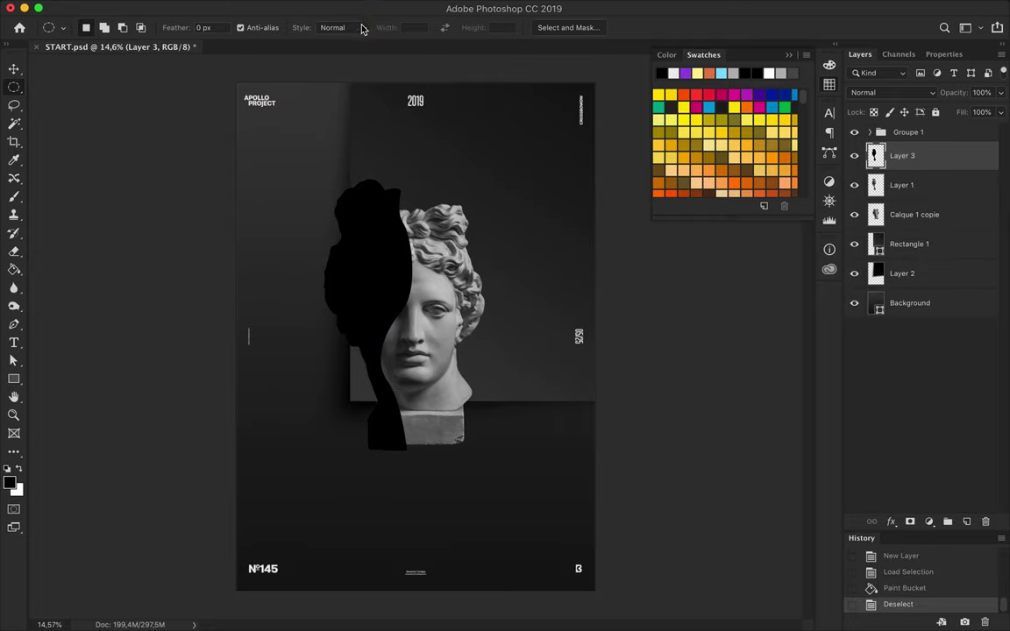
key("ctrl+f")
key("ctrl+bracketleft")
key("v")
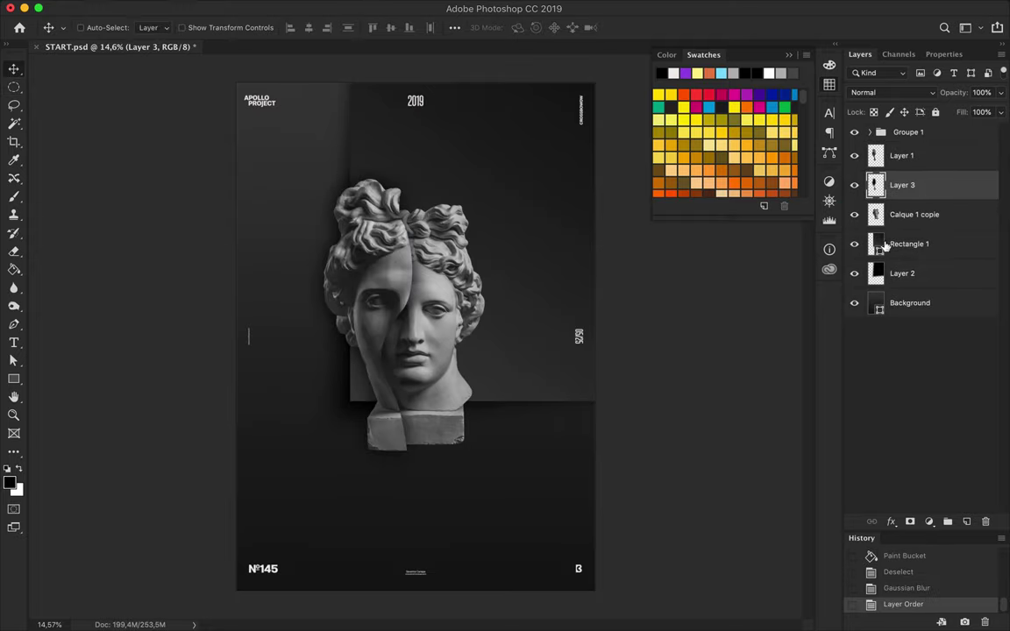
left_click(915, 200, "alt")
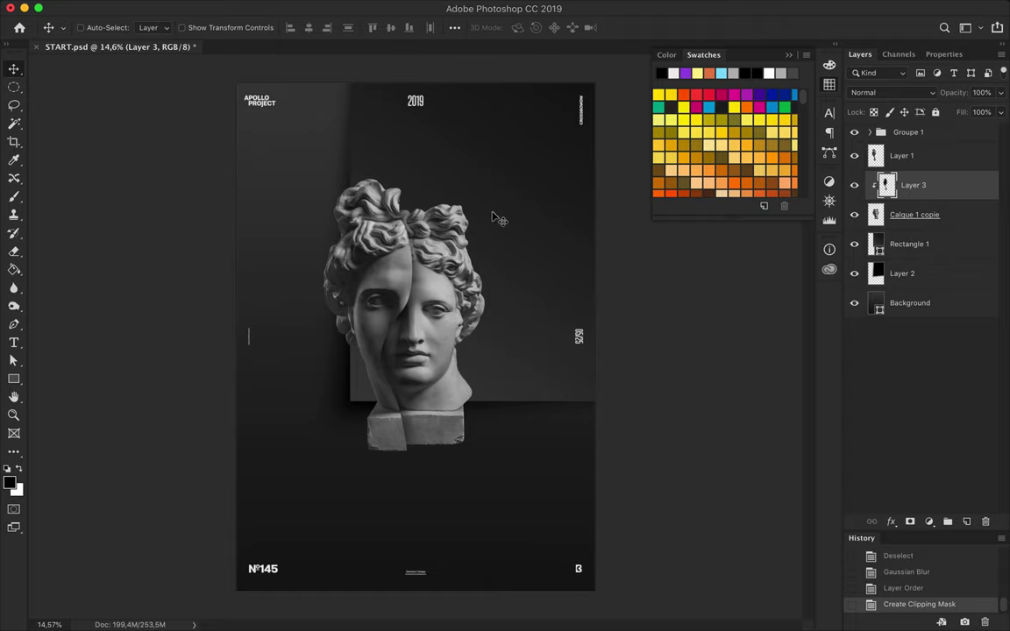
key("alt+bracketright")
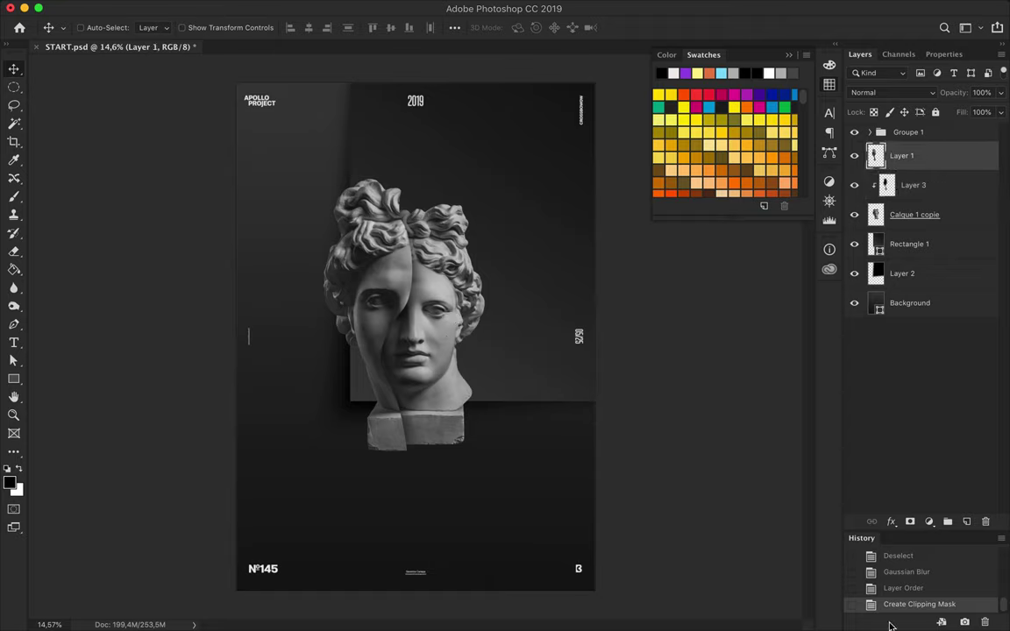
Set up the shape tool with a gradient preset fill.
key("u")
left_click(155, 27)
left_click(161, 130)
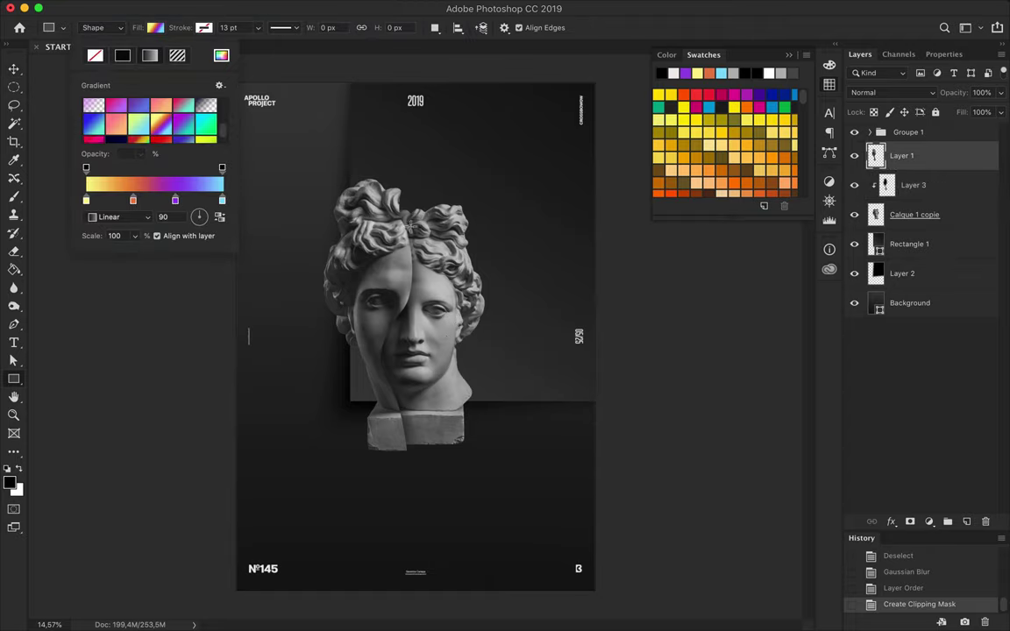
Draw a circle with a reversed orange-to-purple gradient fill near the top of the head.
left_click_drag(441, 191, 477, 232)
key("ctrl+z")
right_click(14, 378)
left_click(65, 411)
mouse_move(437, 194)
left_mouse_down()
mouse_move(515, 274)
mouse_move(485, 228)
left_mouse_up()
left_click(155, 27)
left_click(179, 202)
key("Return")
Shrink Ellipse 1, place it beside the head top, and move it below Calque 1 copie.
key("v")
key("ctrl+t")
key("Return")
mouse_move(520, 264)
left_mouse_down()
mouse_move(483, 225)
mouse_move(496, 224)
left_mouse_up()
scroll(469, 218, "up", 3)
scroll(496, 223, "down", 3)
left_click(859, 53)
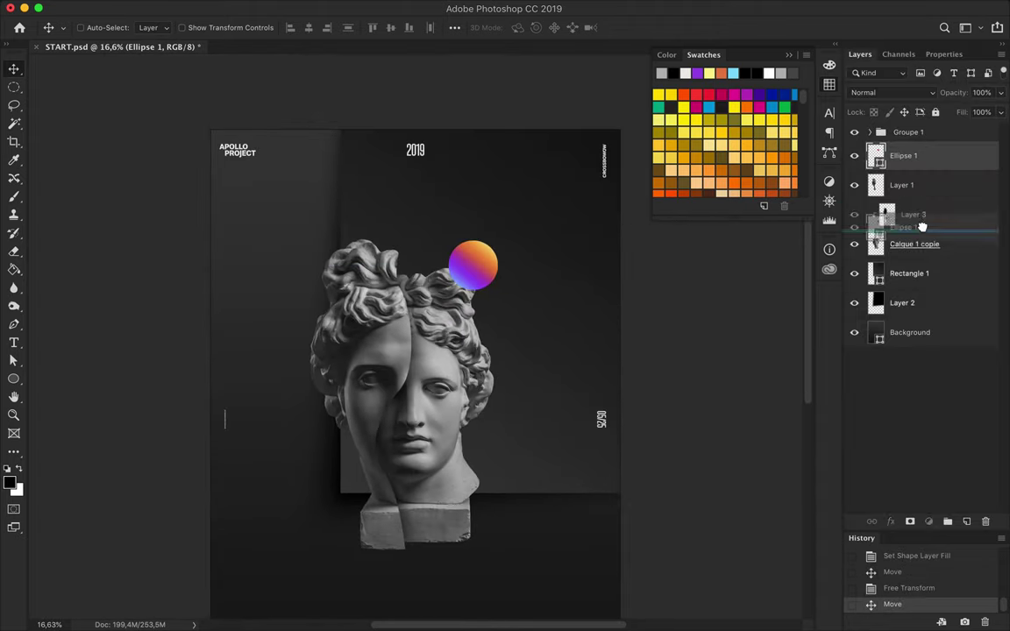
left_click_drag(903, 155, 903, 232)
Place an enlarged copy of the circle by the statue's base and nudge the small circle.
mouse_move(491, 170)
left_mouse_down()
mouse_move(364, 449)
mouse_move(462, 334)
left_mouse_up()
scroll(364, 448, "down", 1)
key("ctrl+t")
key("Return")
left_click_drag(361, 406, 331, 412)
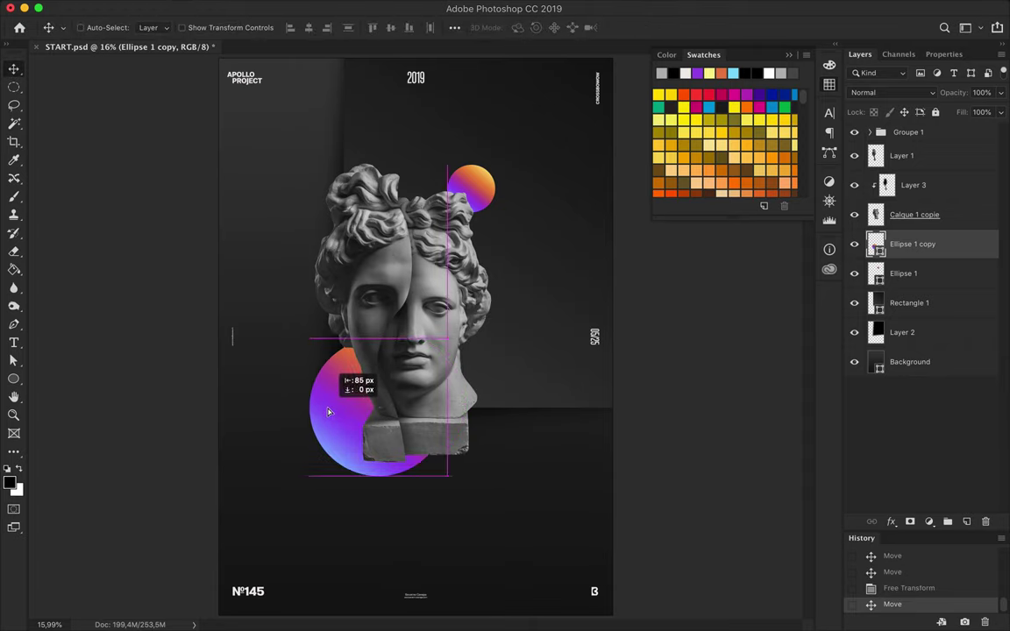
left_click_drag(484, 192, 477, 204)
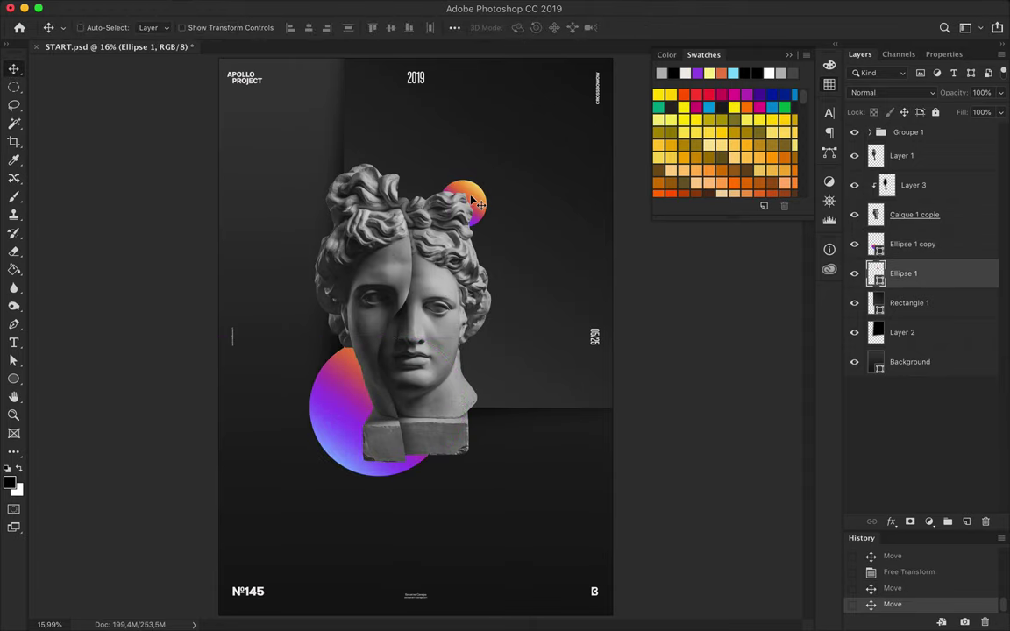
key("u")
left_click(204, 27)
Draw a no-fill rectangle with a 17 pt gradient outline over the statue's face.
left_click(154, 112)
left_click(376, 128)
left_click(205, 27)
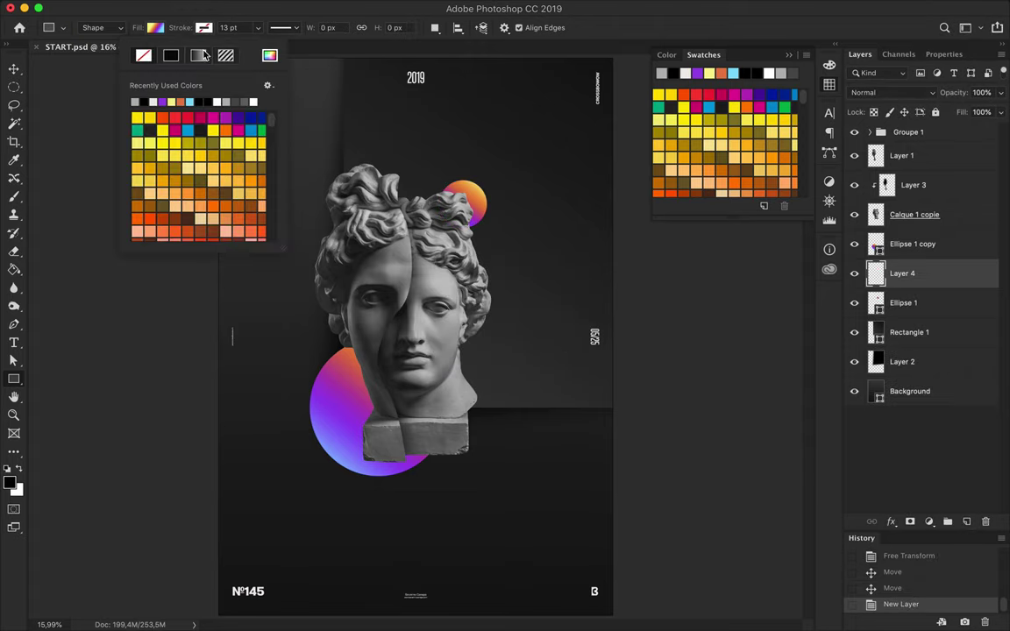
left_click(201, 58)
left_click(156, 27)
left_click(95, 56)
left_click_drag(379, 248, 513, 345)
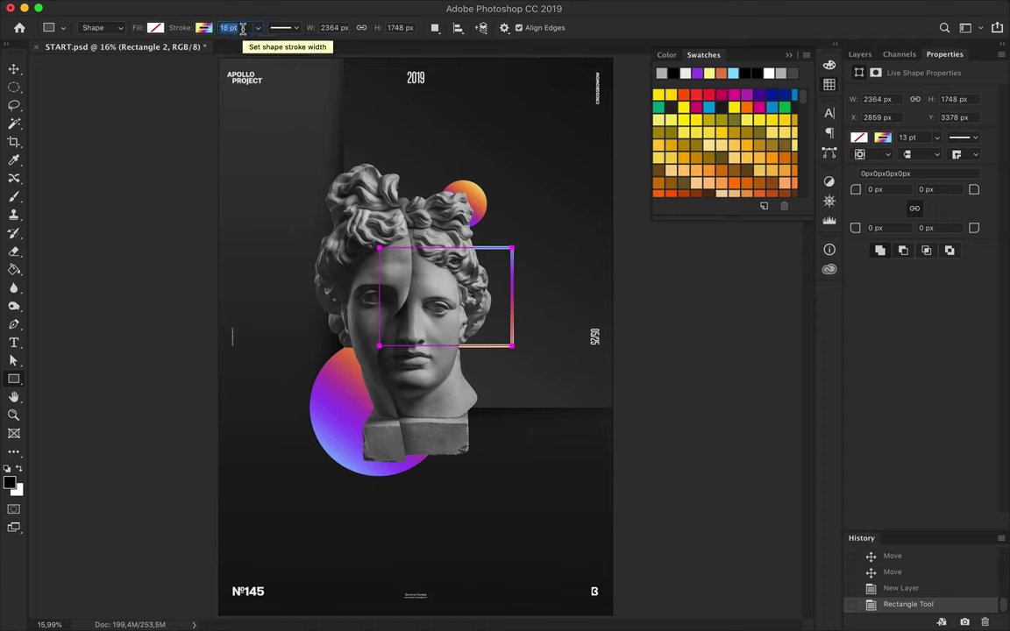
Move Rectangle 2 above Layer 3 and shift the frame slightly.
key("v")
left_click(859, 54)
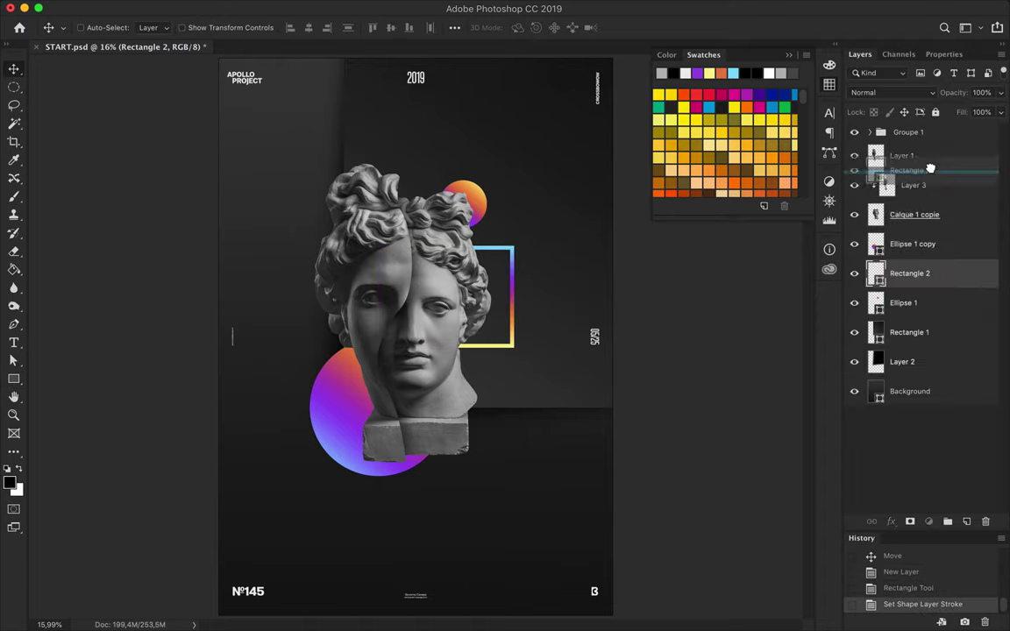
left_click_drag(908, 244, 911, 171)
left_click_drag(519, 316, 512, 316)
Apply a different outline gradient, rasterize Rectangle 2, and load the Calque 1 copie selection.
key("a")
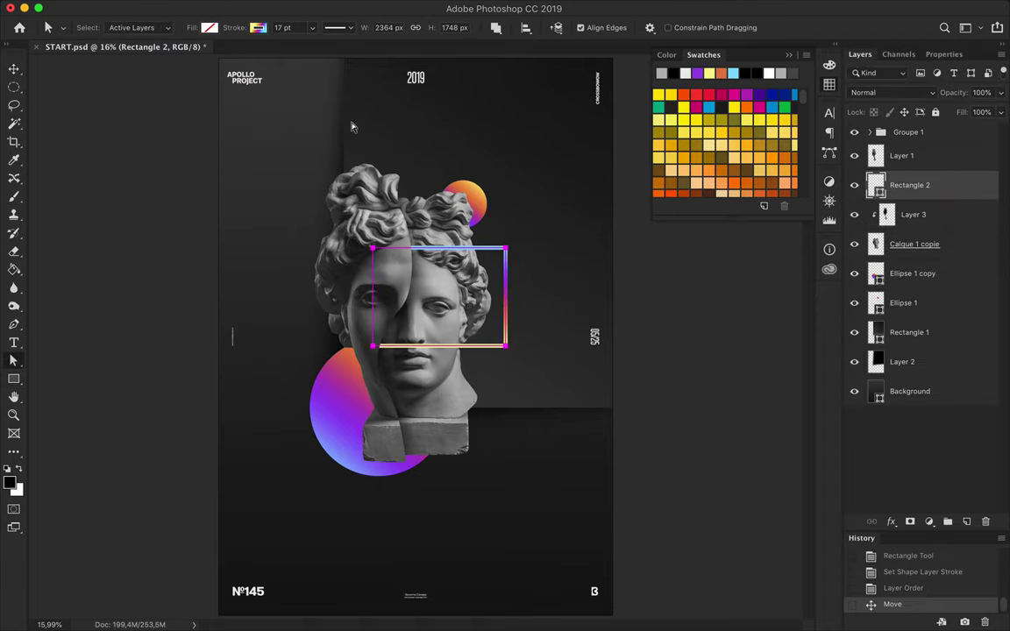
left_click(257, 27)
left_click(471, 223)
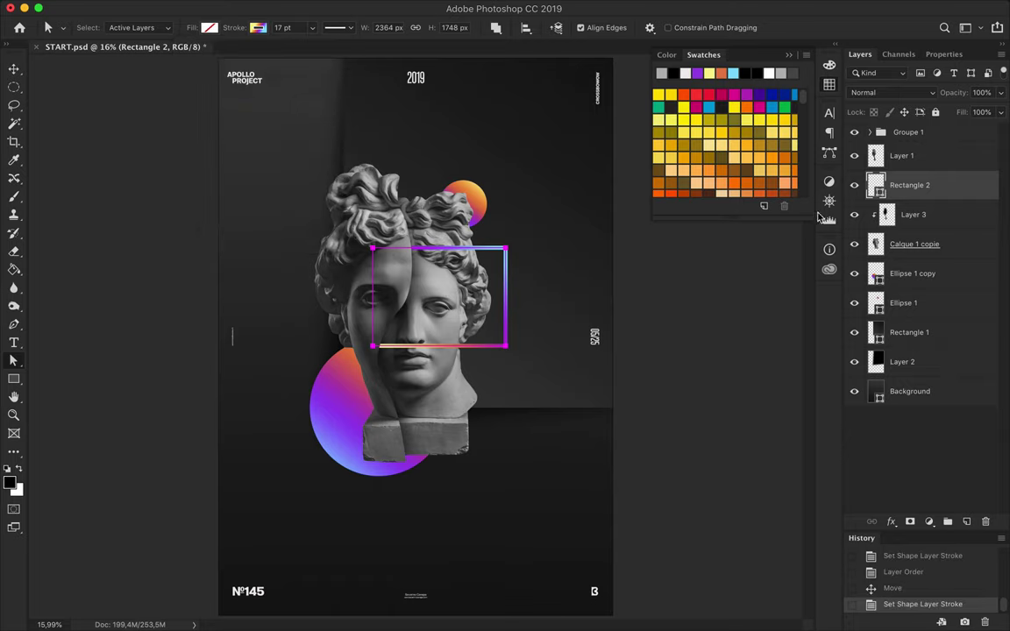
right_click(871, 184)
left_click(800, 222)
left_click(876, 243, "super")
Erase Rectangle 2 where it overlaps the head, then deselect.
left_click(908, 184)
key("e")
left_click_drag(456, 252, 438, 347)
key("v")
key("super+z")
key("e")
key("super+shift+z")
key("v")
key("super+d")
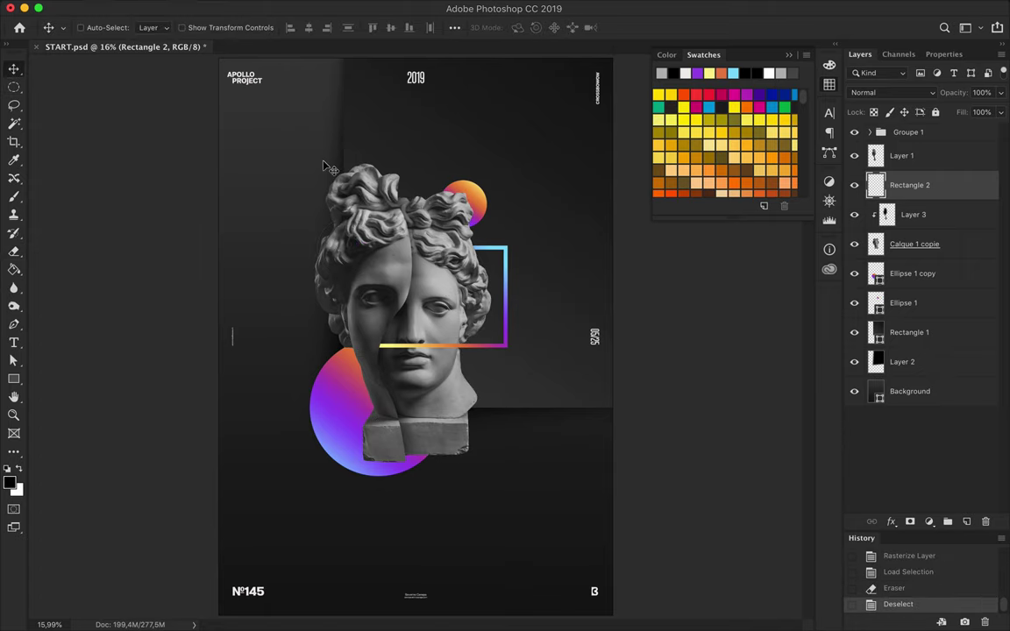
Draw a second 20 pt gradient frame, Rectangle 3, over the left face and raise it.
key("u")
left_click_drag(420, 316, 423, 317)
key("a")
left_click_drag(423, 240, 421, 243)
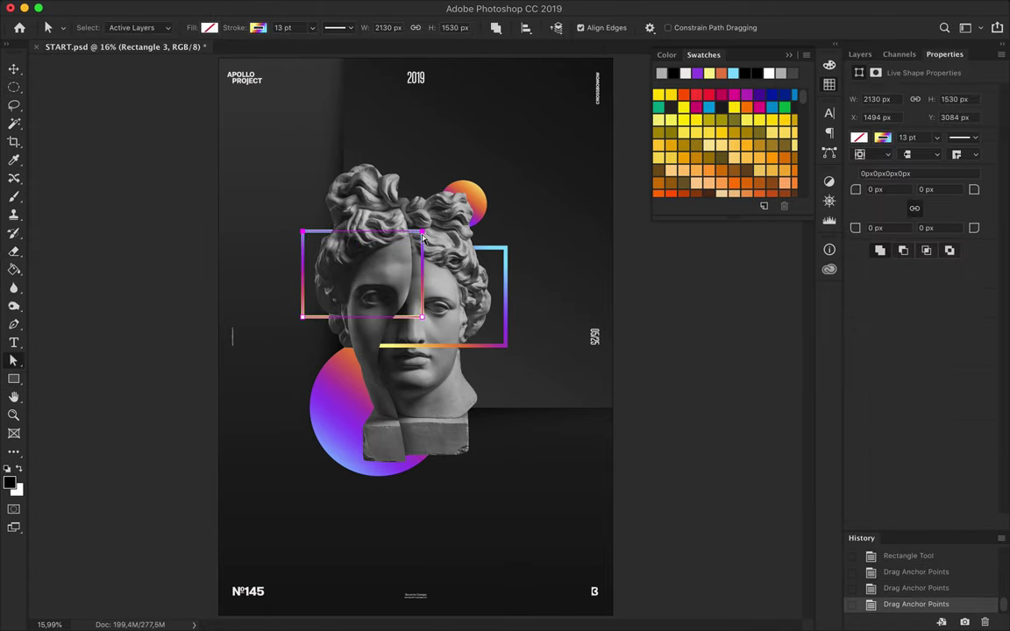
key("Return")
key("v")
left_click(860, 53)
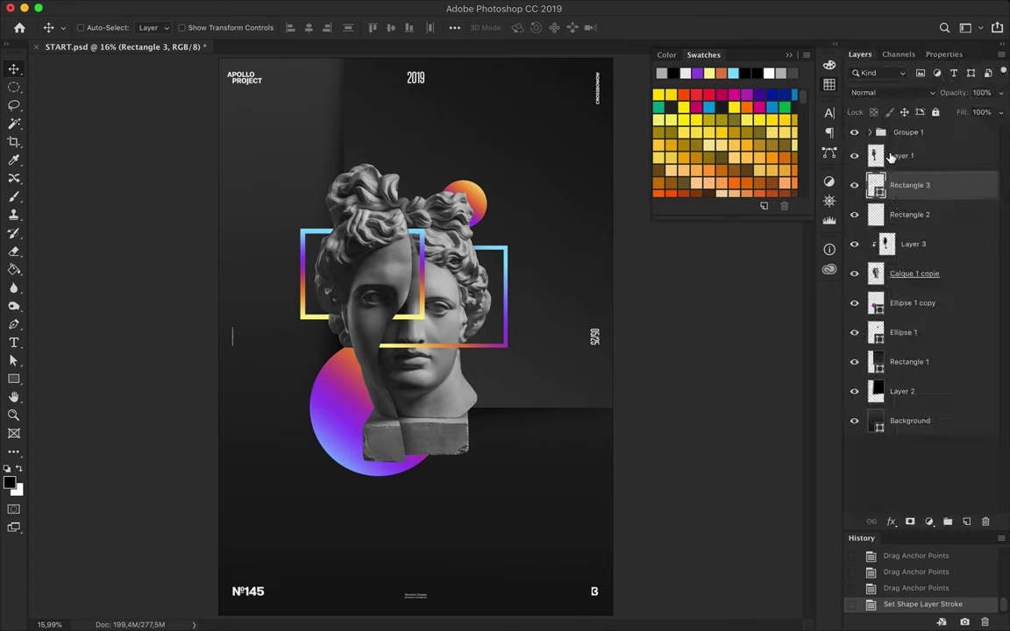
left_click_drag(877, 185, 877, 162)
Load the left head half selection, rasterize Rectangle 3, and try erasing inside it.
left_click(876, 185, "ctrl")
key("e")
right_click(929, 155)
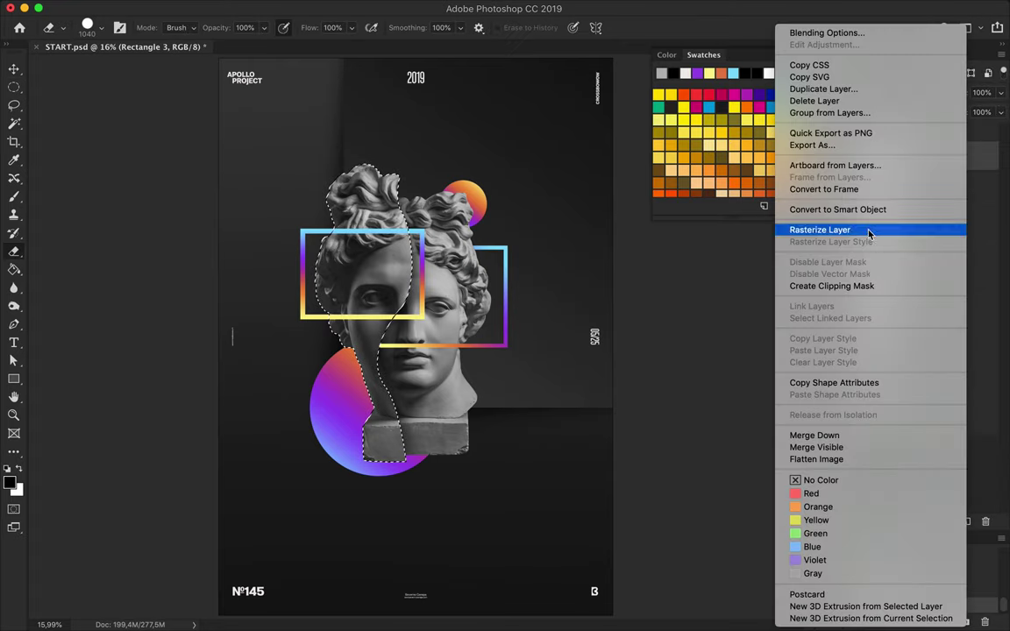
left_click(874, 228)
mouse_move(346, 250)
left_mouse_down()
mouse_move(377, 316)
mouse_move(337, 272)
left_mouse_up()
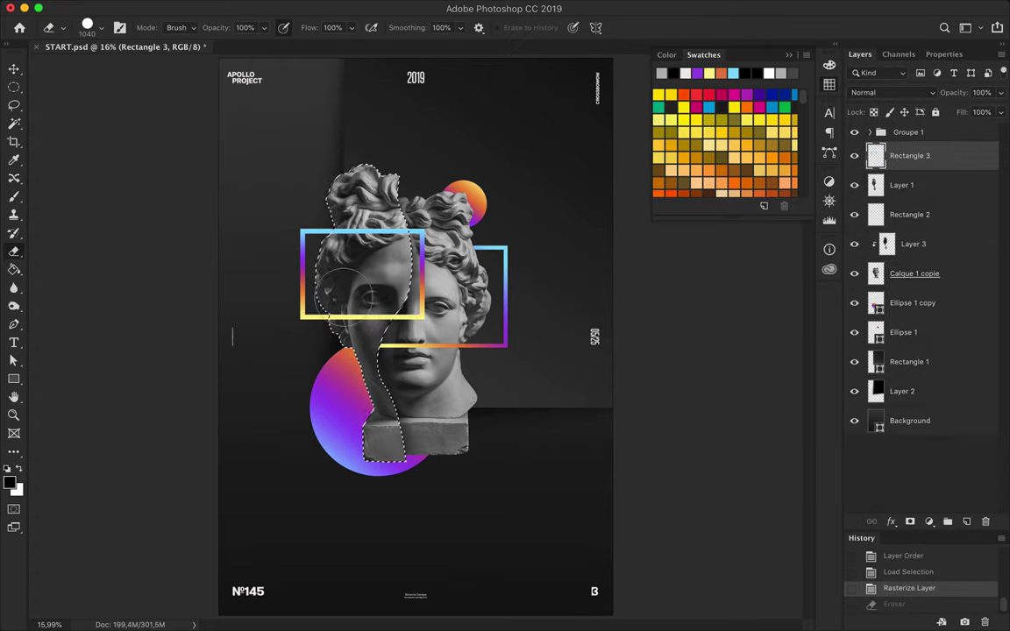
key("v")
key("ctrl+plus")
key("ctrl+z")
key("ctrl+z")
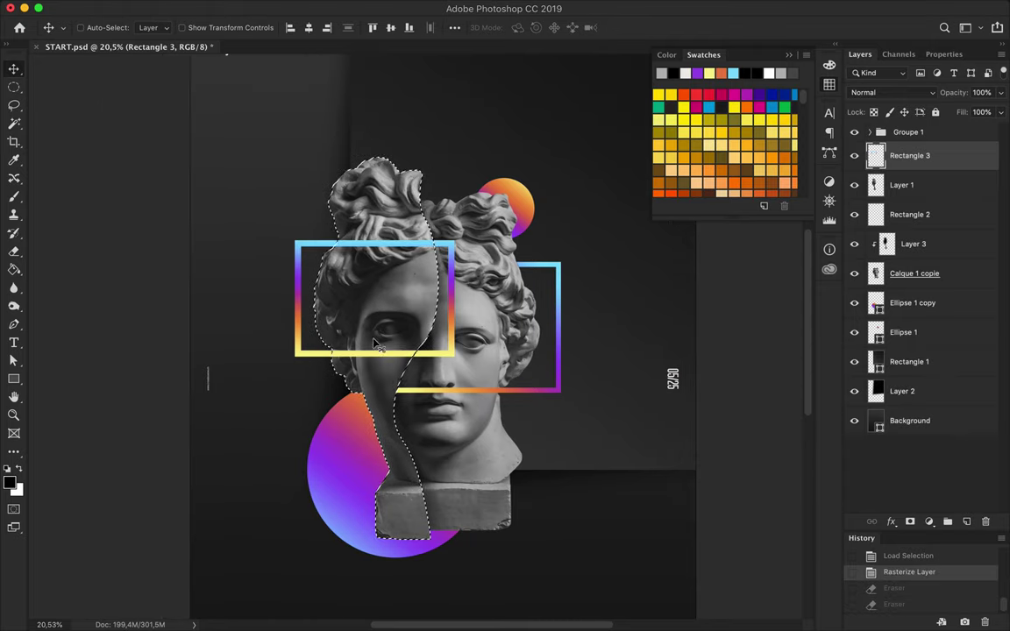
Try a hard round Arrondi net brush stroke over the frame, then undo it.
key("b")
right_click(469, 451)
left_click(470, 452)
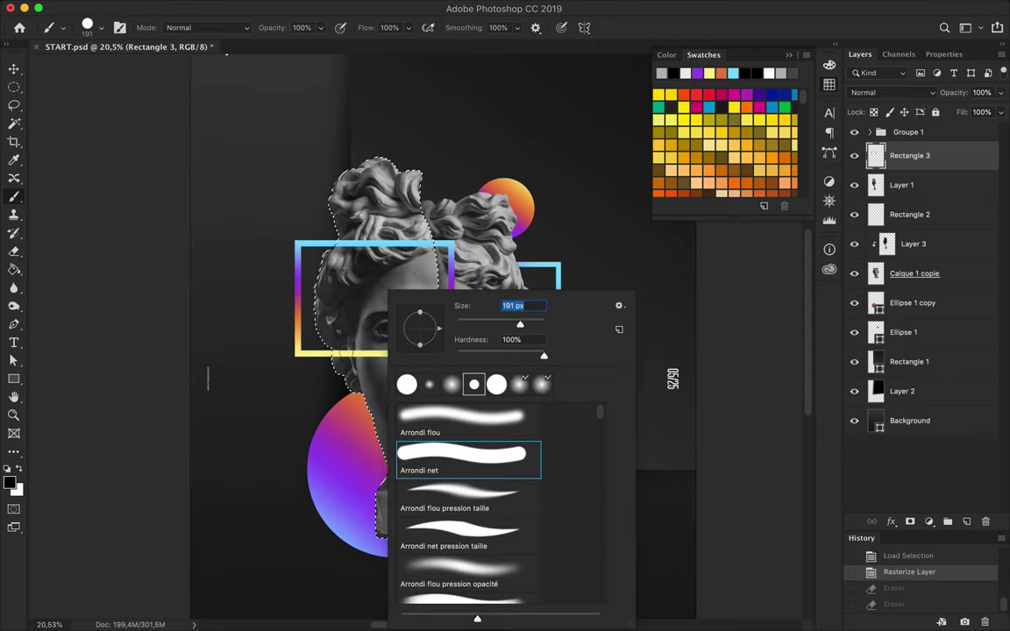
left_click(377, 355)
key("ctrl+z")
left_click_drag(346, 346, 439, 346)
key("ctrl+z")
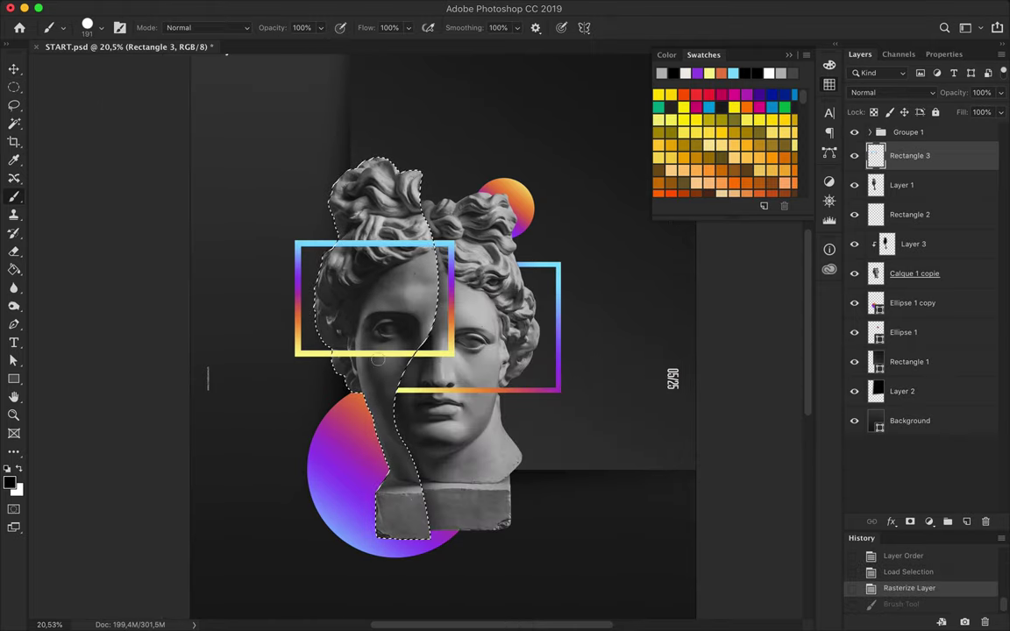
Try erasing the left frame's top-left corner, then restore it.
key("e")
right_click(378, 360)
key("Return")
left_click_drag(303, 315, 368, 250)
key("ctrl+z")
left_click_drag(303, 315, 368, 250)
scroll(394, 351, "up", 3)
scroll(394, 350, "down", 3)
key("ctrl+z")
left_click_drag(306, 325, 359, 263)
key("ctrl+z")
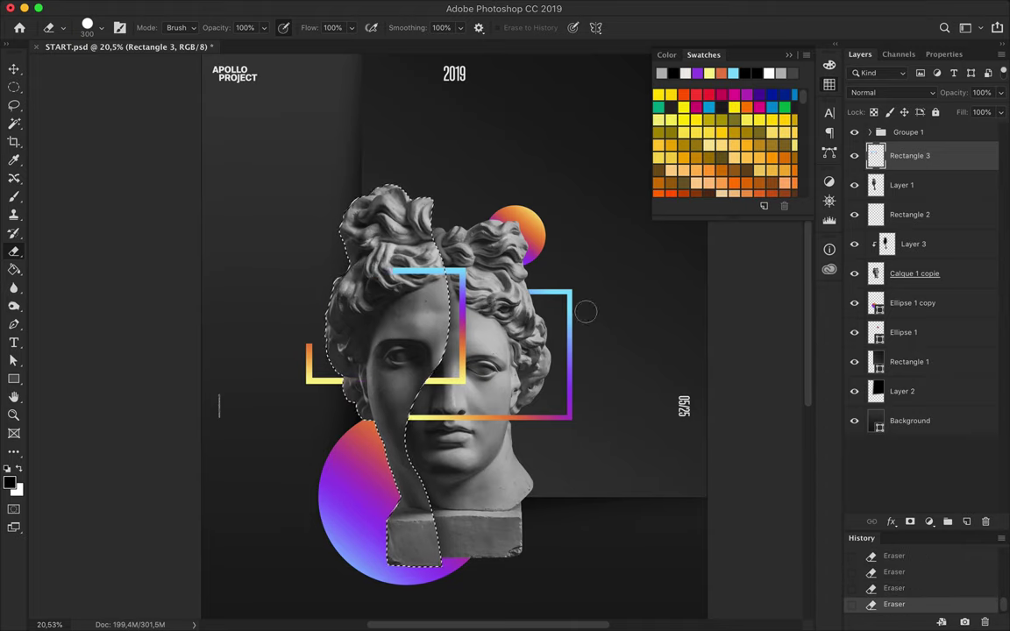
Duplicate the left frame and clear its part inside the head selection, then deselect.
left_click_drag(911, 155, 911, 178)
key("v")
key("Delete")
key("ctrl+d")
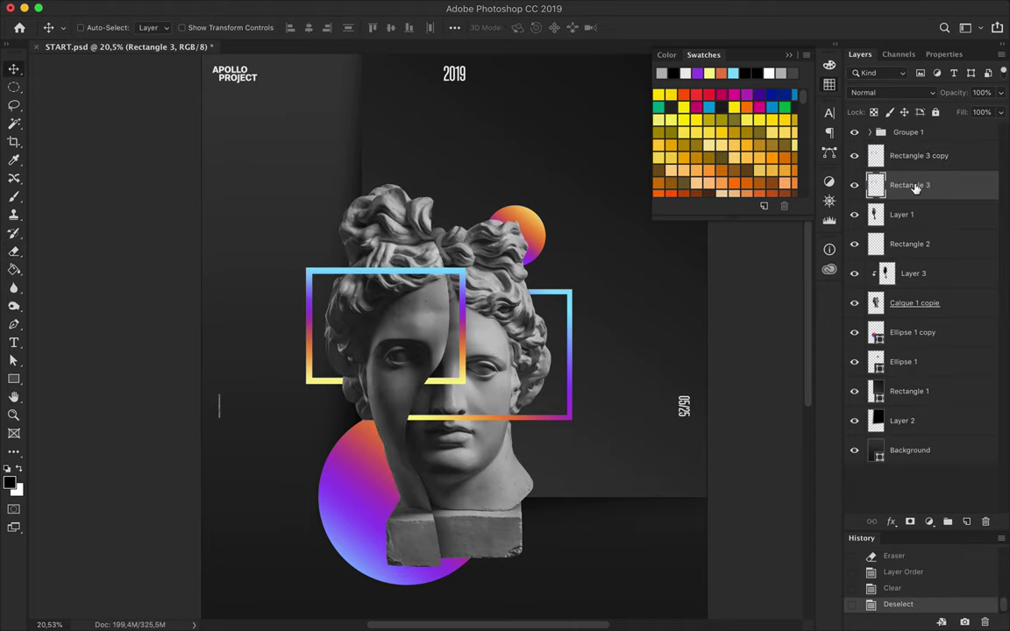
left_click_drag(914, 180, 914, 182)
left_click_drag(571, 351, 576, 345)
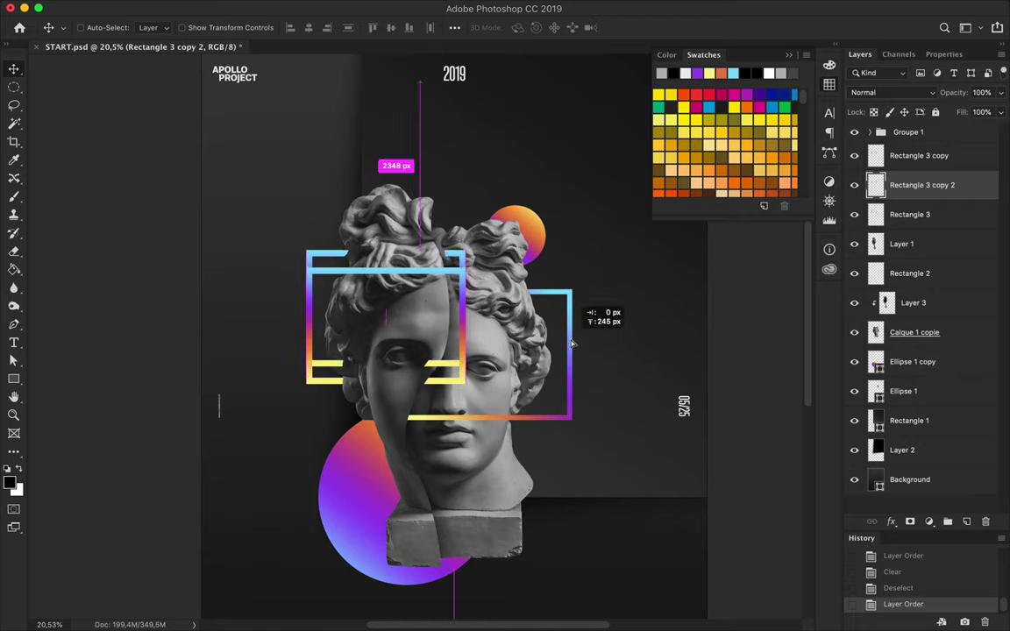
left_click_drag(576, 345, 576, 345)
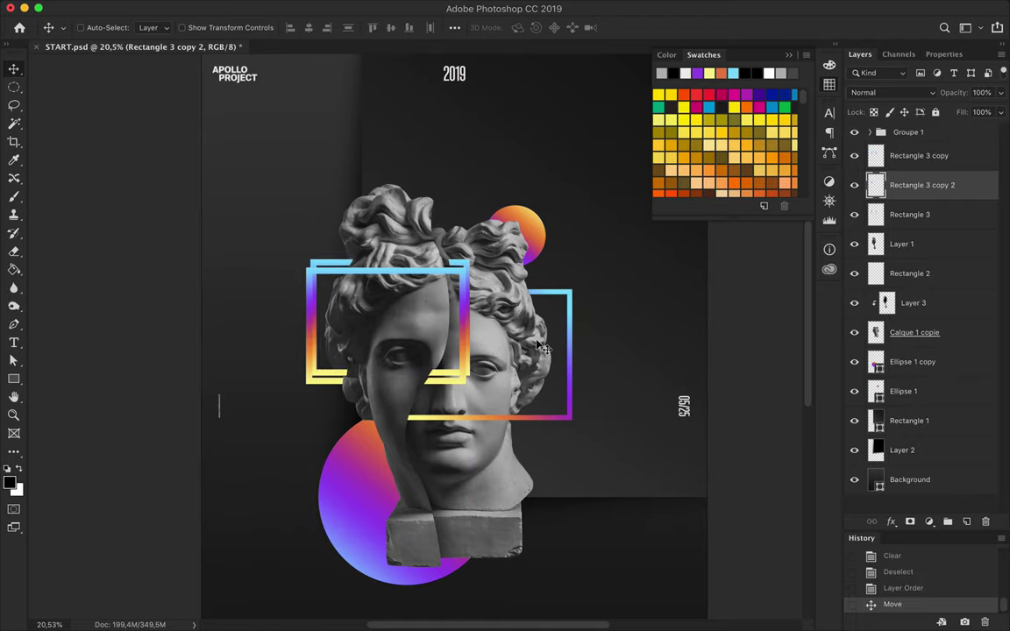
key("e")
left_click(390, 377)
key("v")
left_click(875, 245, "ctrl")
key("e")
left_click(624, 291)
key("v")
left_click(920, 97)
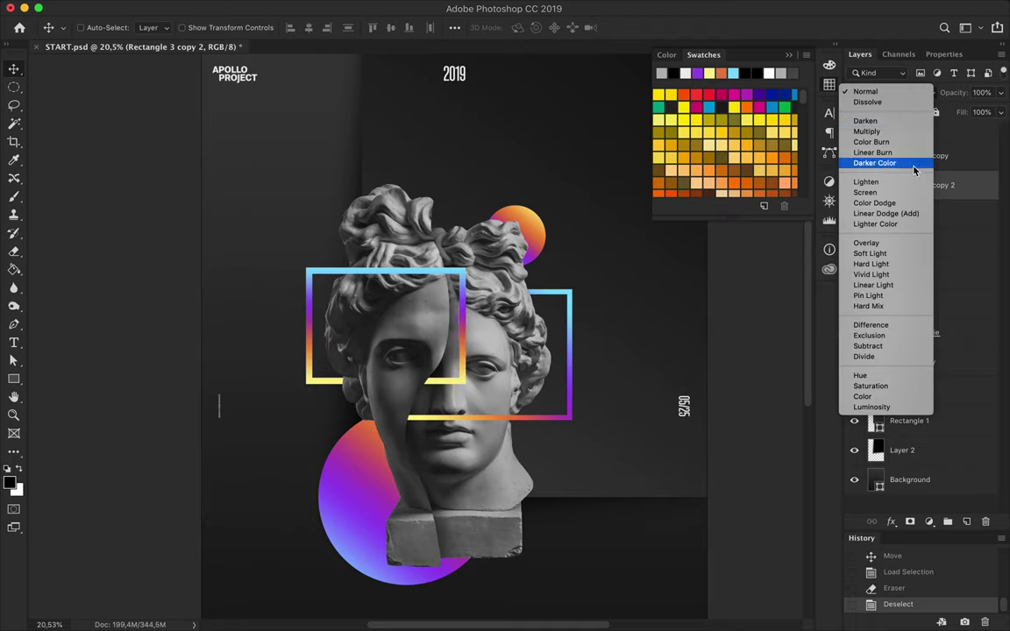
left_click(877, 241)
left_click_drag(1000, 113, 960, 131)
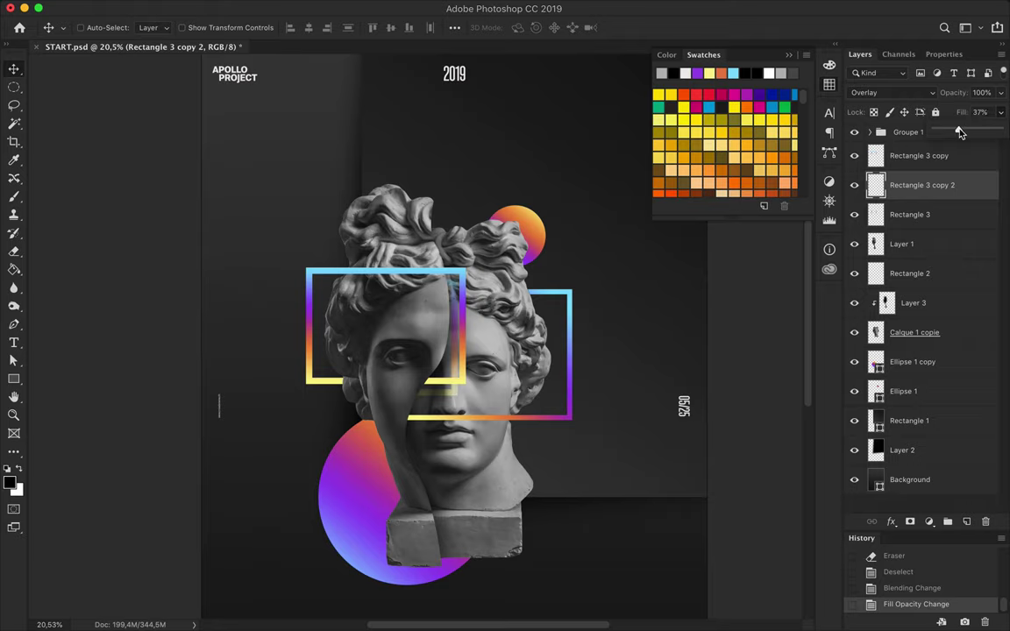
key("Delete")
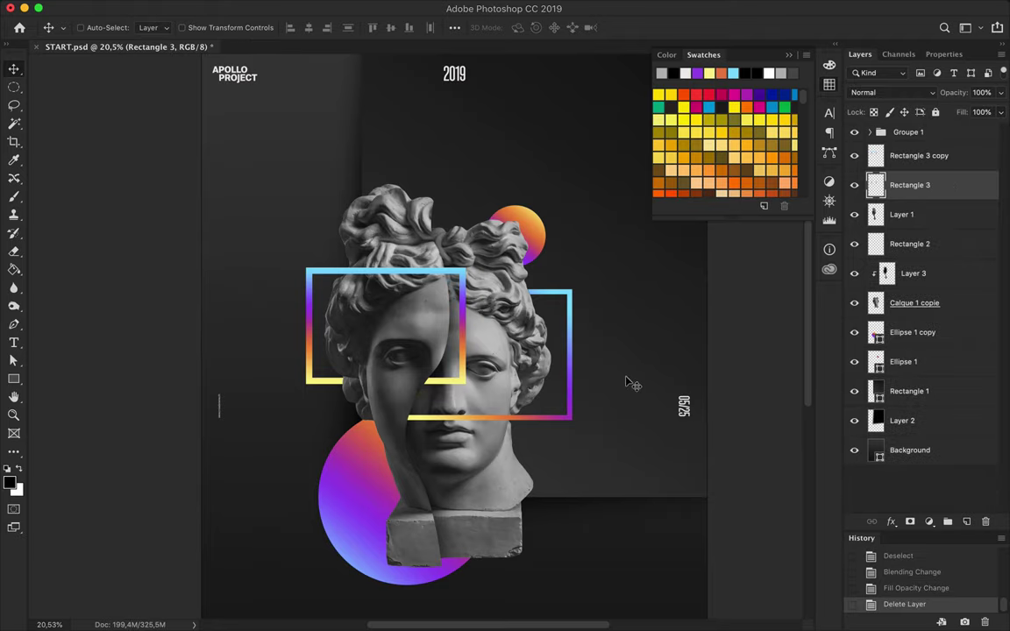
scroll(605, 353, "down", 2)
scroll(557, 260, "down", 2)
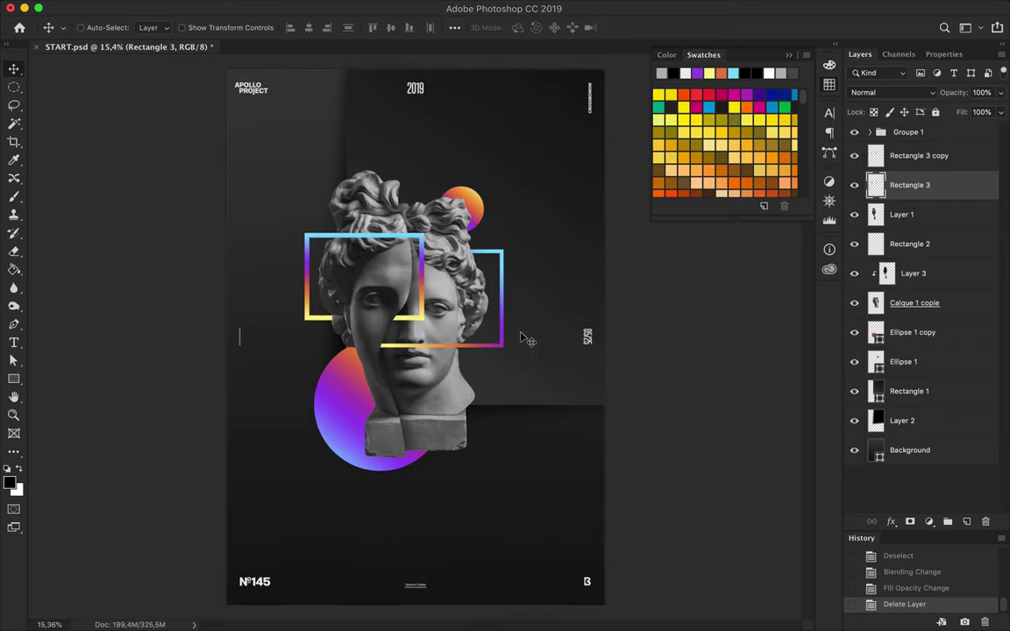
Try a 13 pt gradient-stroked line right of the neck, then delete it.
key("p")
left_click(459, 377)
left_click(546, 377)
key("v")
key("p")
left_click(263, 27)
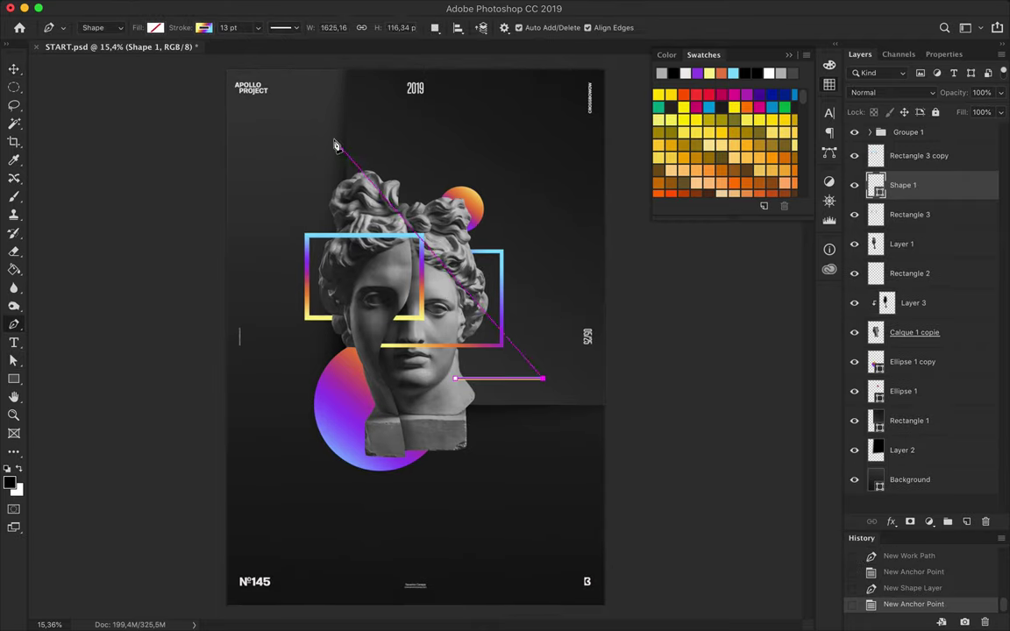
key("a")
left_click(300, 27)
key("v")
key("alt+bracketleft")
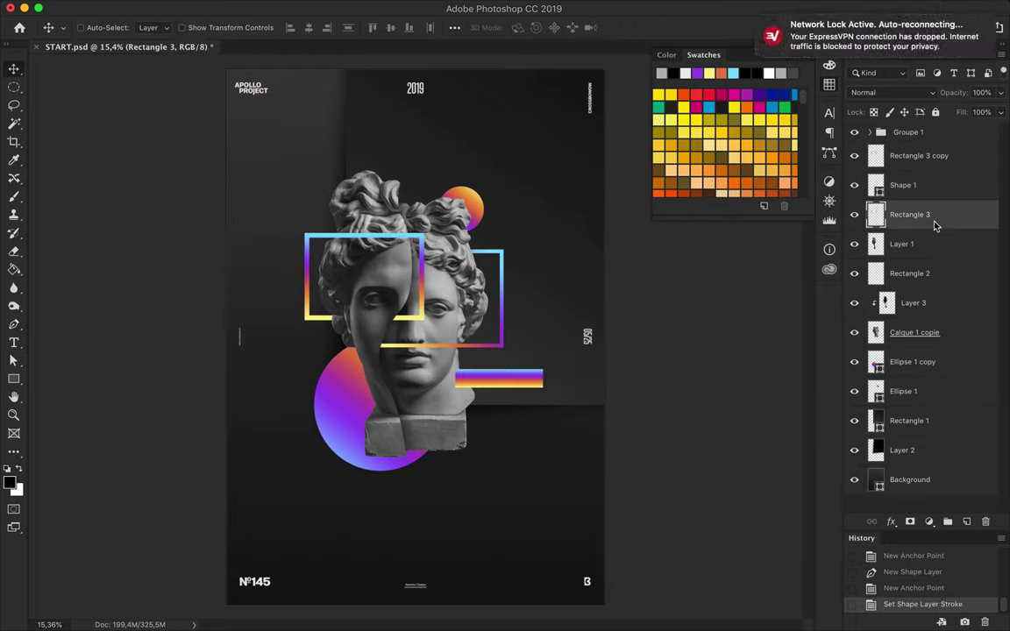
key("Delete")
key("ctrl+z")
Draw a long horizontal bar right of the neck with gradient fill and no stroke.
key("u")
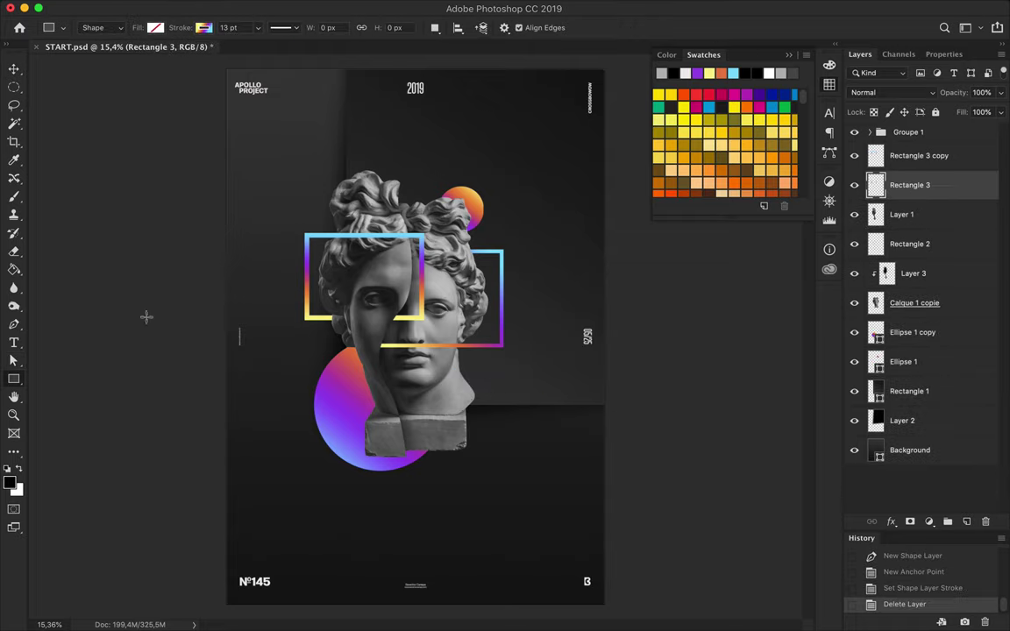
left_click_drag(553, 407, 569, 407)
left_click(203, 27)
left_click(94, 55)
left_click(156, 27)
left_click(150, 55)
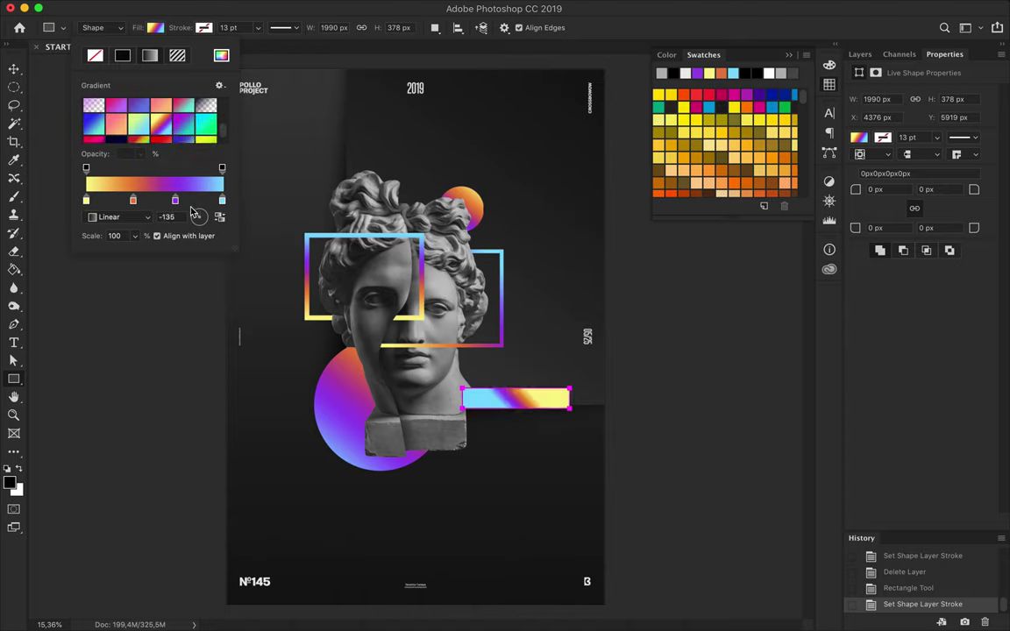
left_click(377, 255)
Move Rectangle 4 below Ellipse 1 in the layer stack.
key("Escape")
key("v")
left_click(860, 54)
left_click_drag(910, 185, 923, 375)
scroll(419, 346, "up", 3)
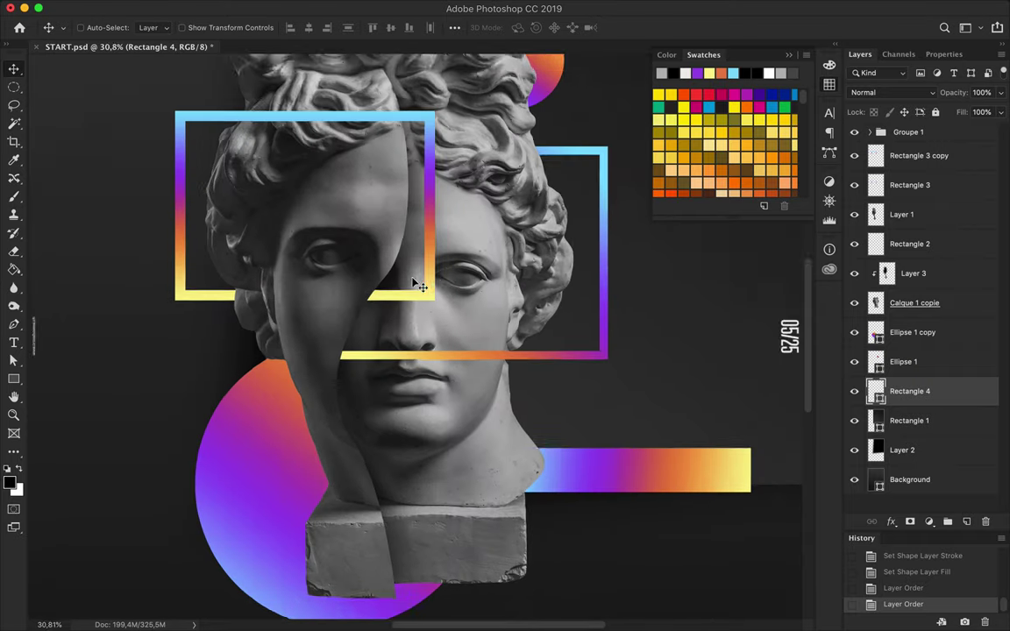
Clip Layer 3 copy to Rectangle 3 copy and erase hair over the frame's top edge.
left_click(435, 285, "ctrl")
left_click_drag(912, 302, 905, 171)
left_click(904, 171, "alt")
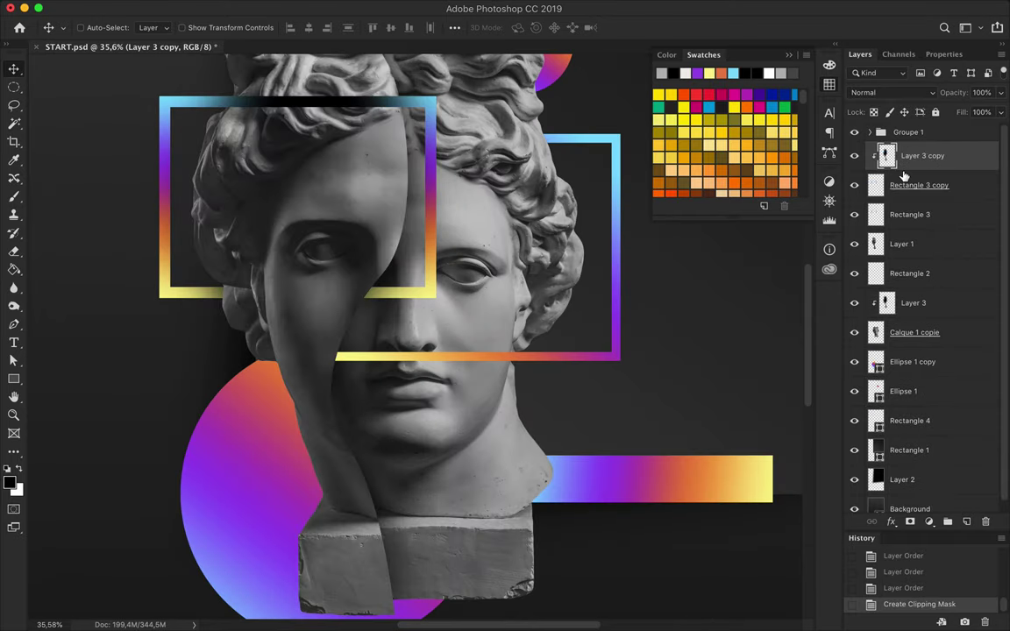
key("e")
left_click_drag(184, 103, 390, 103)
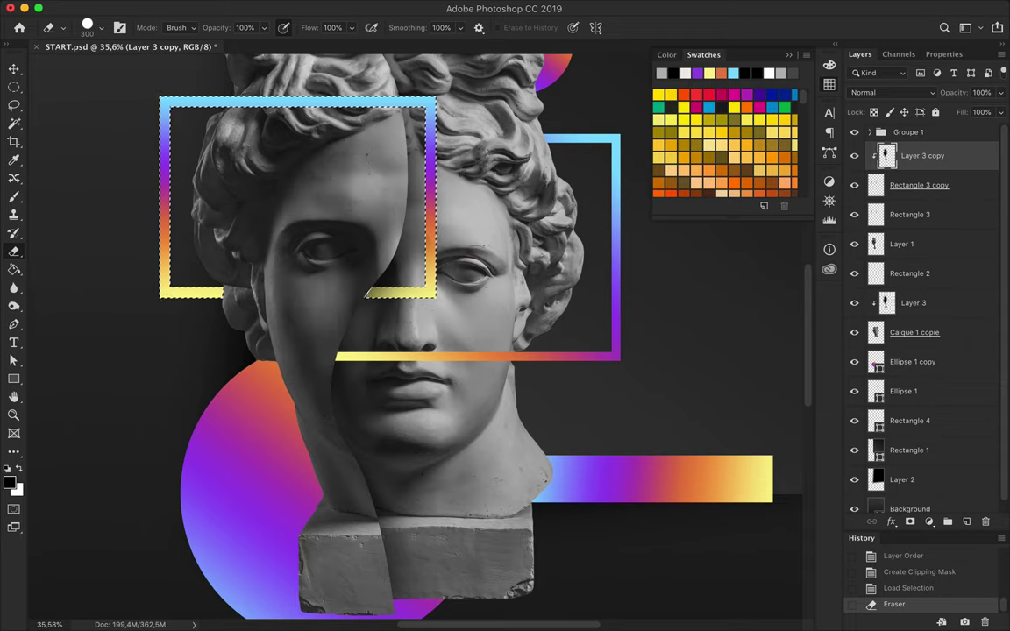
right_click(460, 231)
double_click(518, 368)
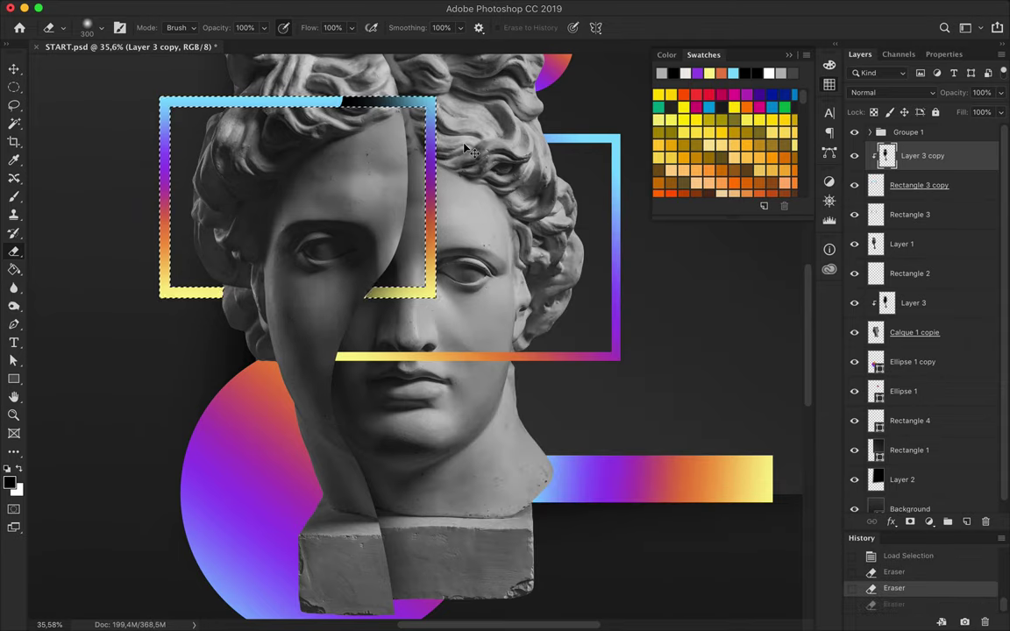
key("ctrl+minus")
key("v")
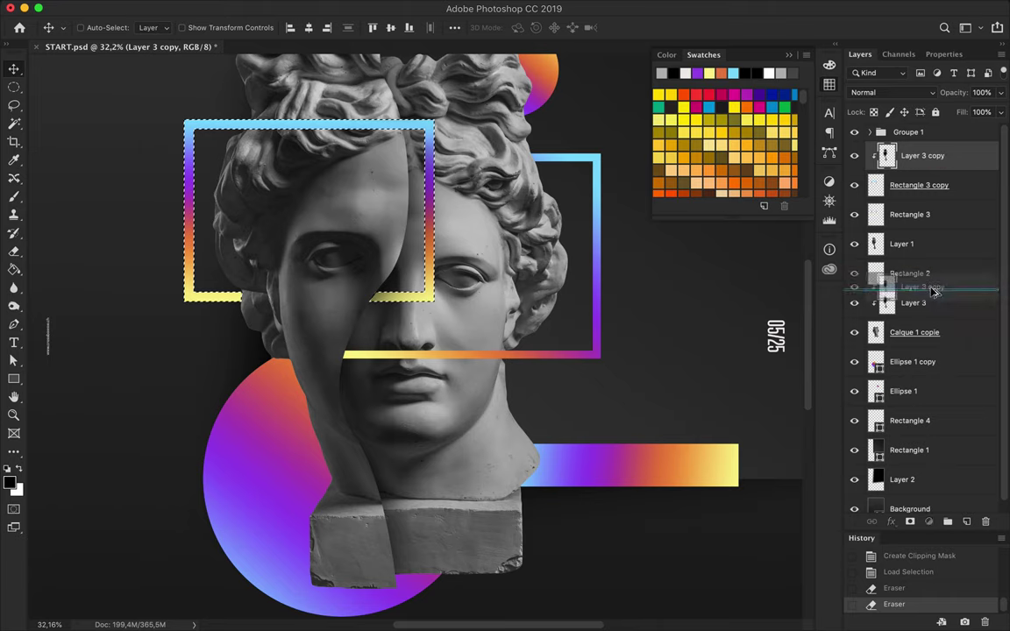
Duplicate the head copy and clip Layer 3 copy 2 to the left head half.
left_click_drag(934, 290, 930, 198)
left_click(918, 228, "alt")
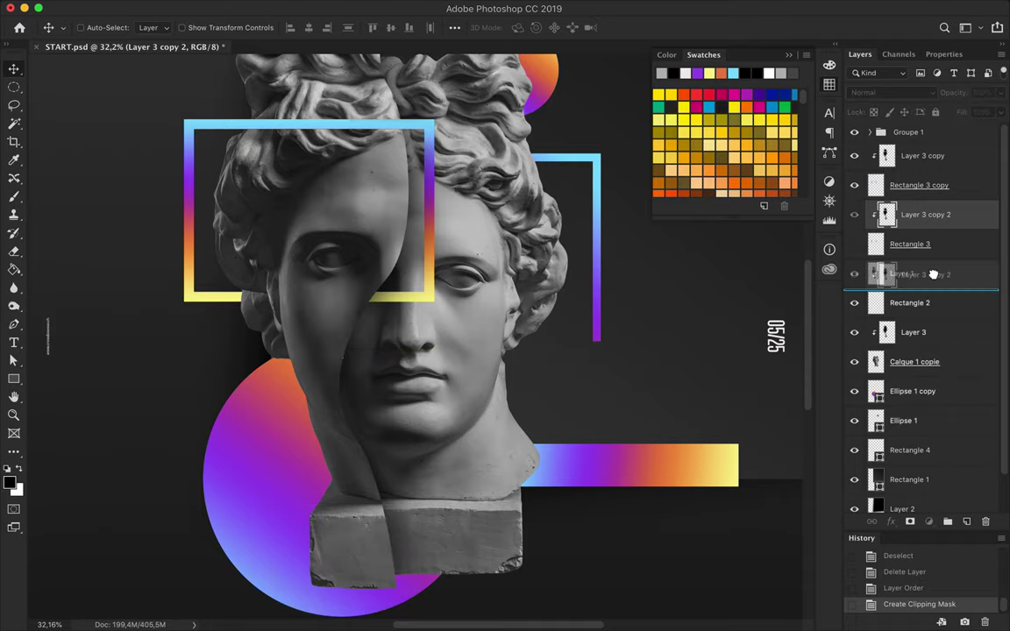
left_click_drag(911, 215, 874, 278)
left_click(873, 278, "alt")
key("ctrl+0")
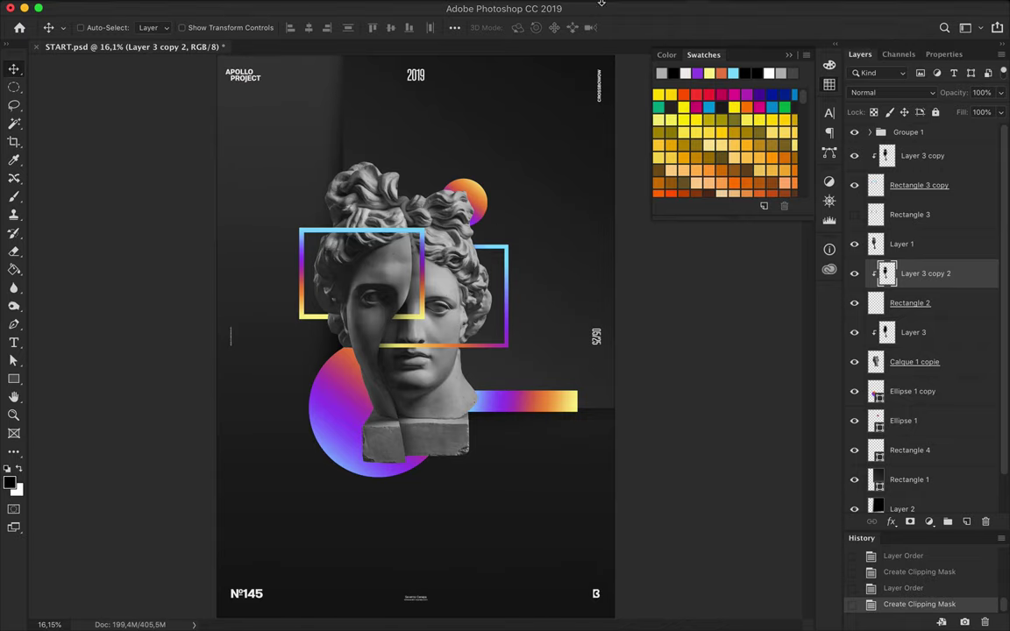
Nudge the gradient bar slightly downward.
scroll(552, 439, "up", 2)
left_click_drag(552, 439, 551, 448)
scroll(547, 446, "down", 2)
scroll(549, 444, "down", 4)
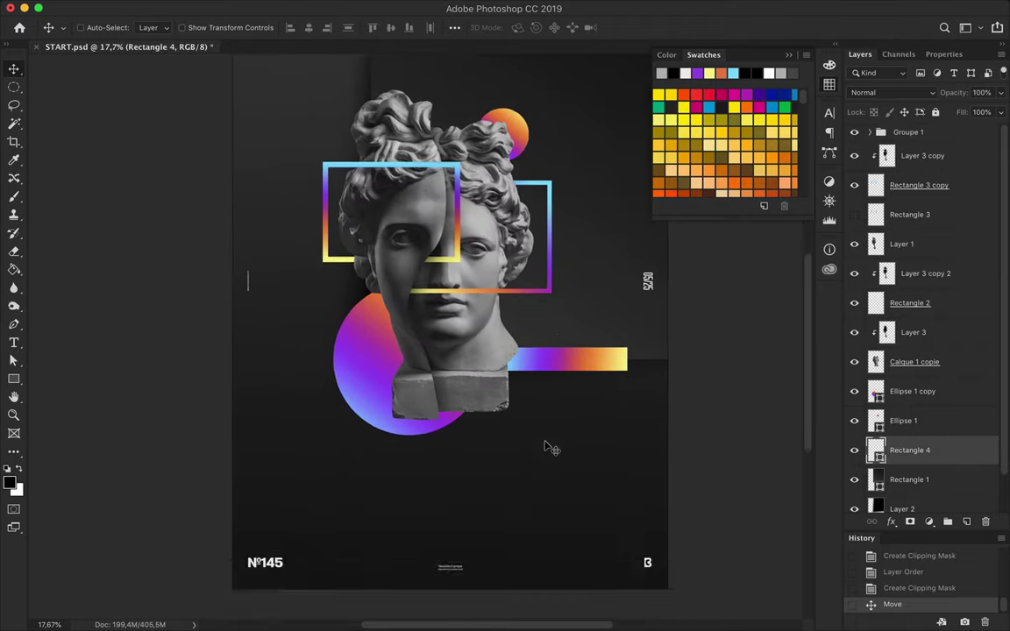
scroll(550, 445, "up", 1)
Try a Brightness/Contrast adjustment on the top group, then undo it.
left_click(908, 132)
left_click(928, 520)
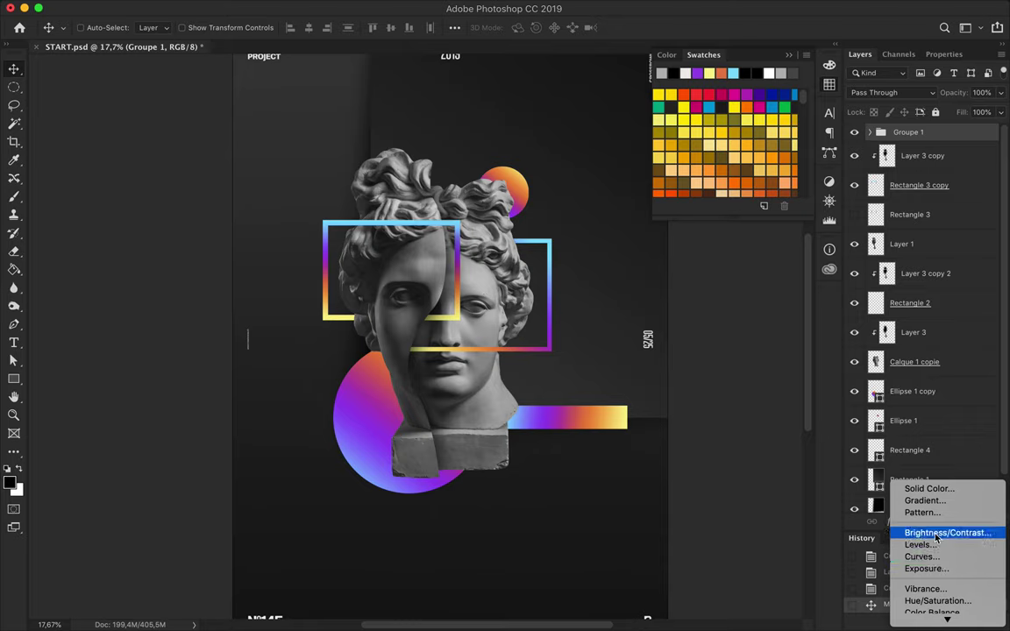
left_click(928, 559)
mouse_move(924, 137)
left_mouse_down()
mouse_move(981, 134)
mouse_move(853, 134)
left_mouse_up()
left_click_drag(853, 161, 987, 162)
left_click(859, 54)
key("ctrl+z")
key("ctrl+z")
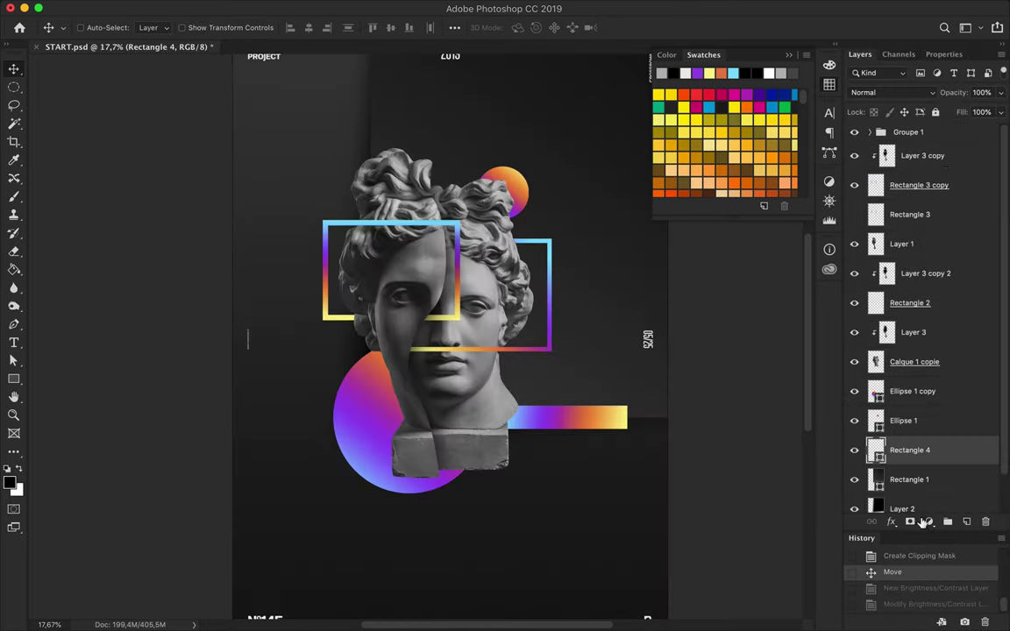
Add a Hue/Saturation adjustment desaturating the artwork to grey, then hide it.
left_click(943, 521)
left_click(936, 589)
left_click_drag(922, 162, 854, 162)
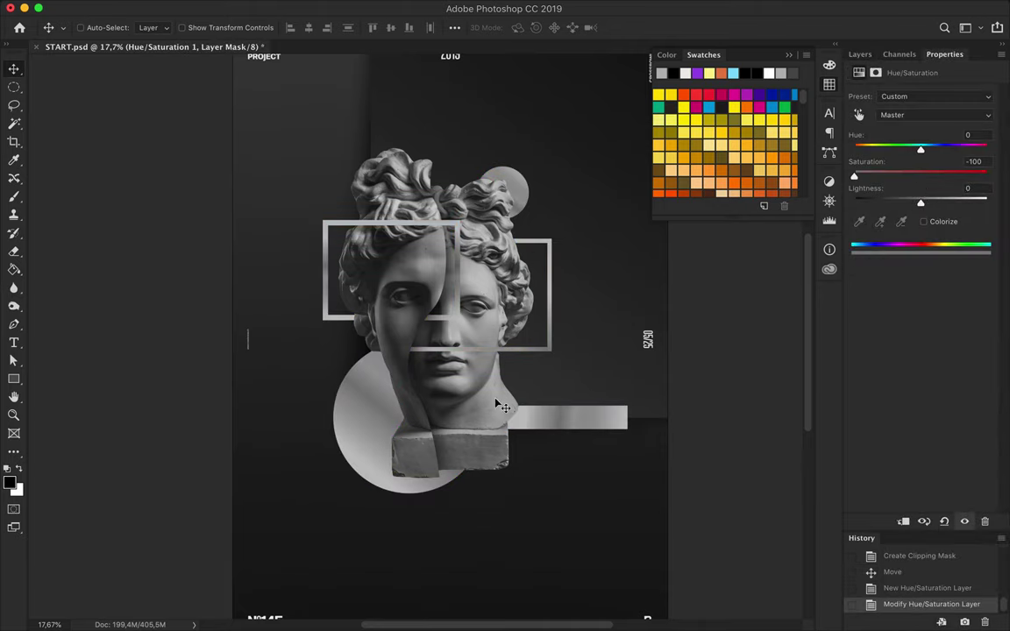
key("ctrl+0")
left_click(858, 55)
left_click(854, 139)
Delete Rectangle 3, the original left frame layer, and select the left head half layer.
scroll(480, 267, "up", 3)
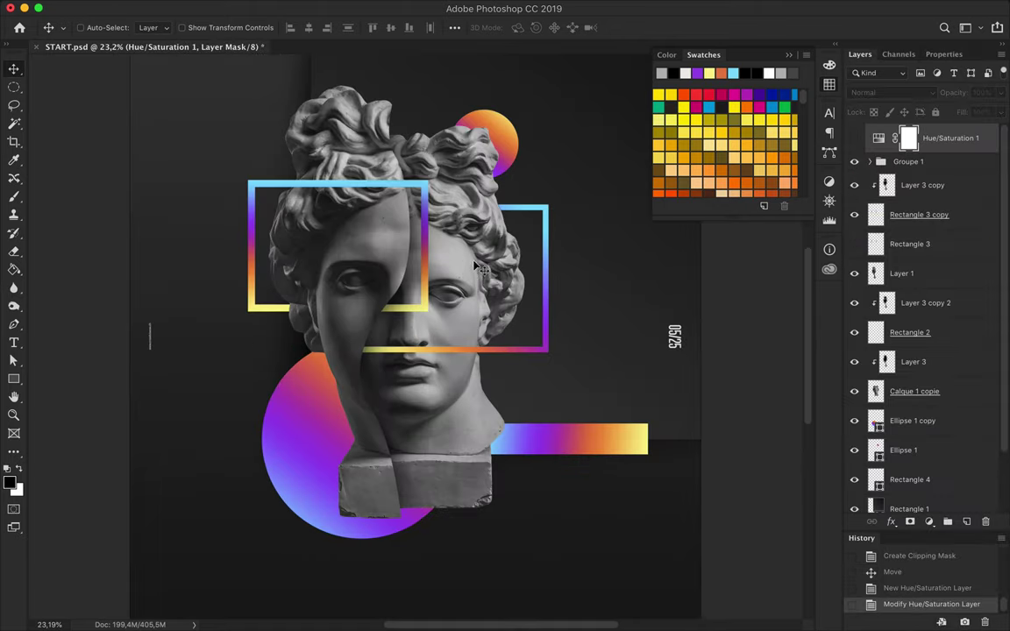
left_click(929, 523)
key("Escape")
left_click(937, 246)
key("Delete")
left_click(936, 216)
scroll(603, 167, "down", 1)
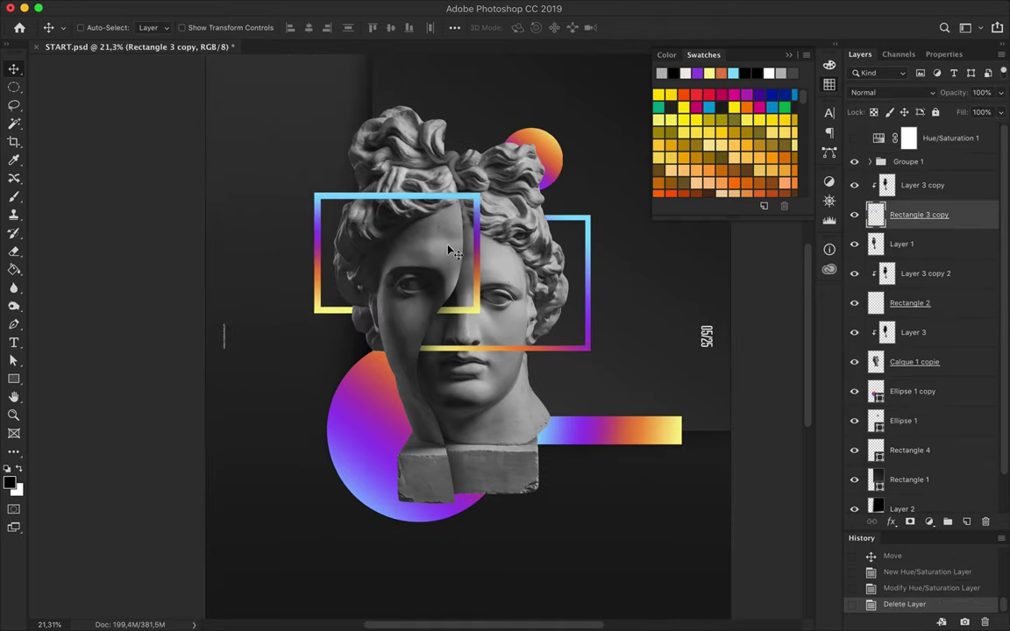
left_click(937, 245)
left_click(893, 92)
left_click(946, 246)
Add a Levels adjustment clipped to Layer 1 and copy it above Calque 1 copie.
left_click(929, 522)
left_click(841, 504)
left_click_drag(873, 199, 881, 205)
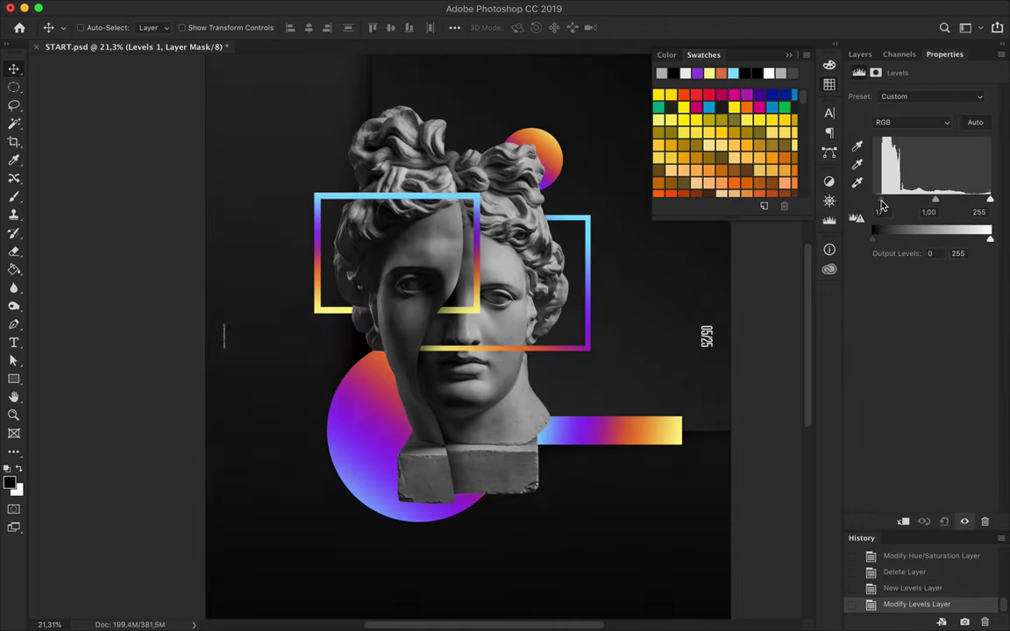
left_click(860, 55)
left_click(916, 259, "alt")
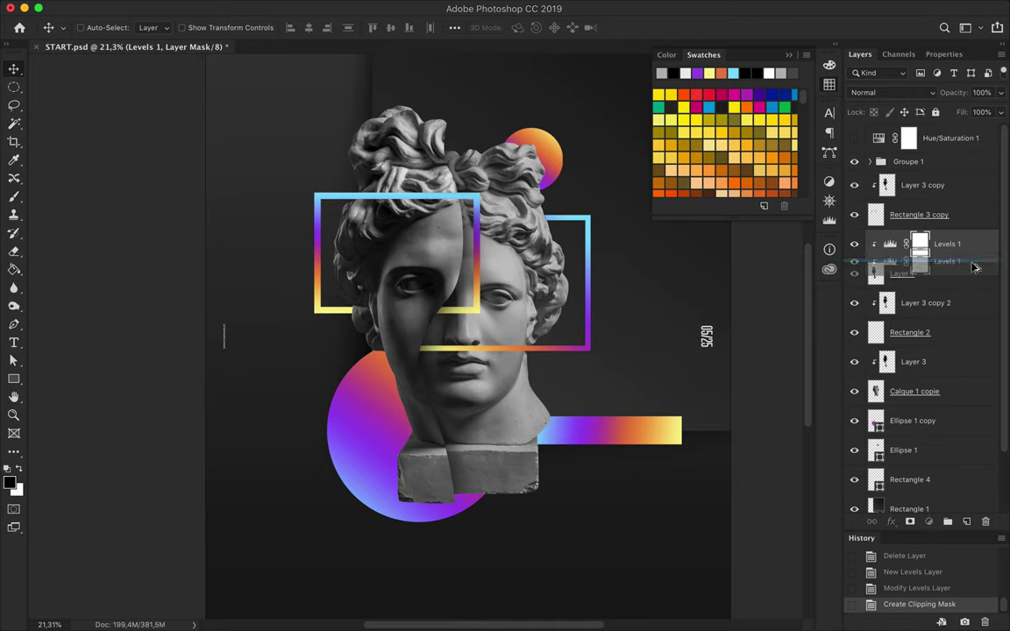
left_click_drag(972, 247, 957, 377)
scroll(705, 336, "down", 2)
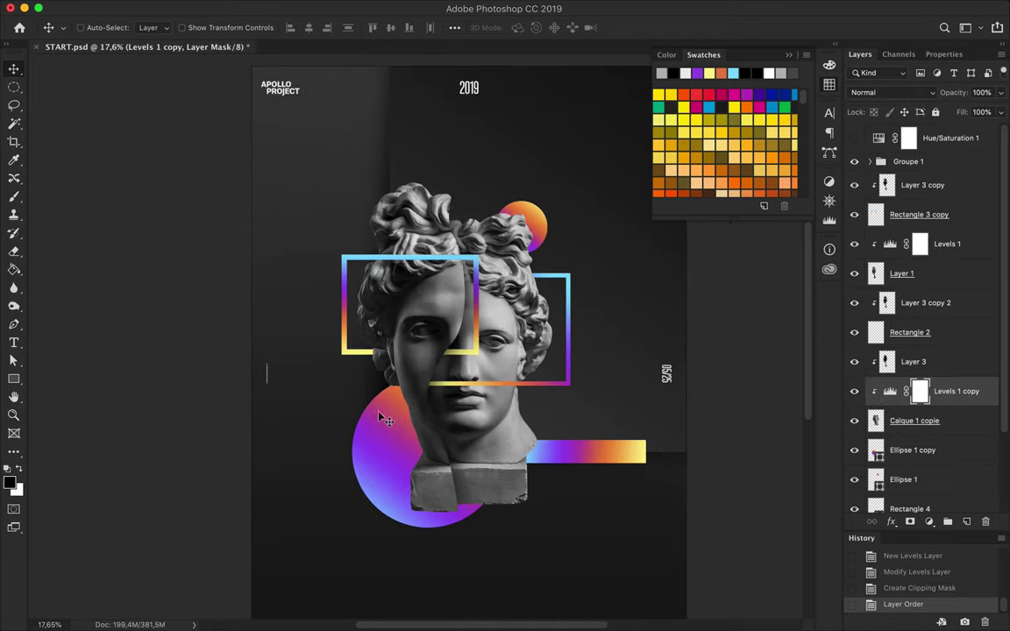
Duplicate Ellipse 1 copy below itself, rotate it, and convert it to a Smart Object.
left_click_drag(911, 450, 911, 481)
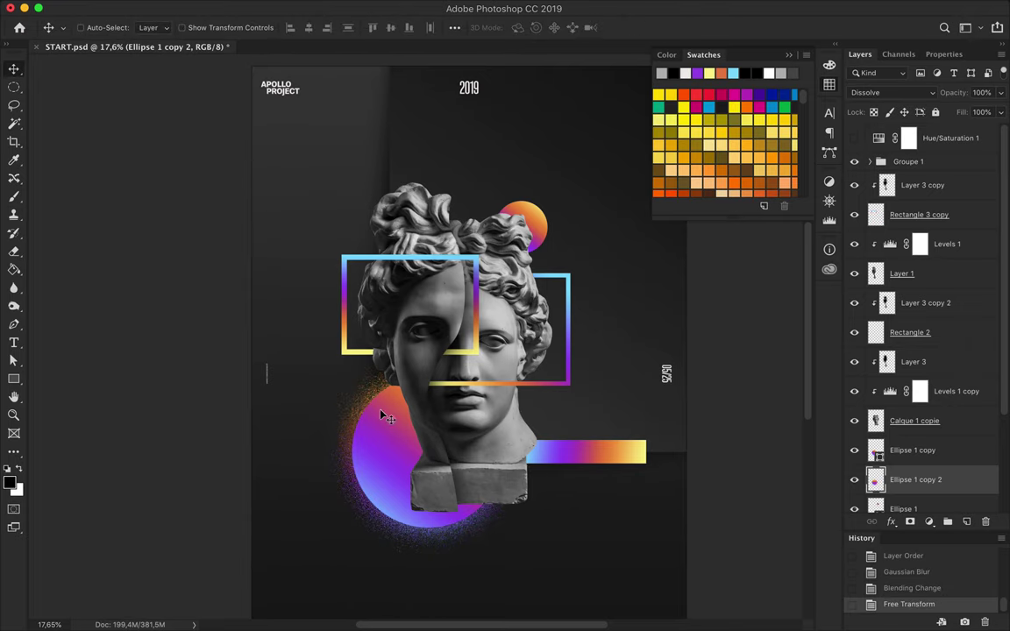
key("Return")
right_click(975, 480)
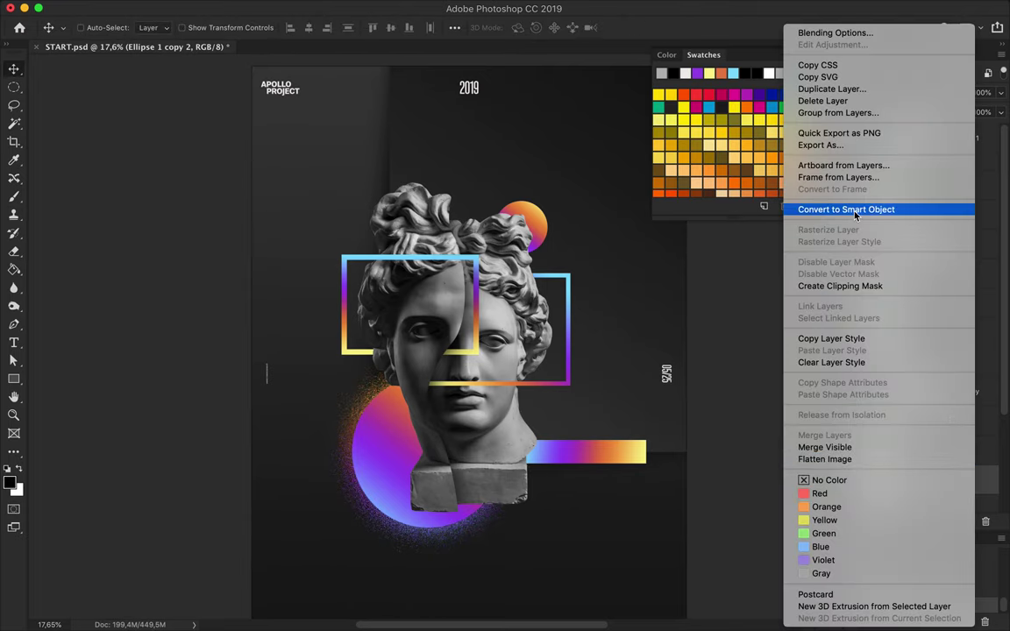
left_click(855, 210)
scroll(624, 376, "up", 3)
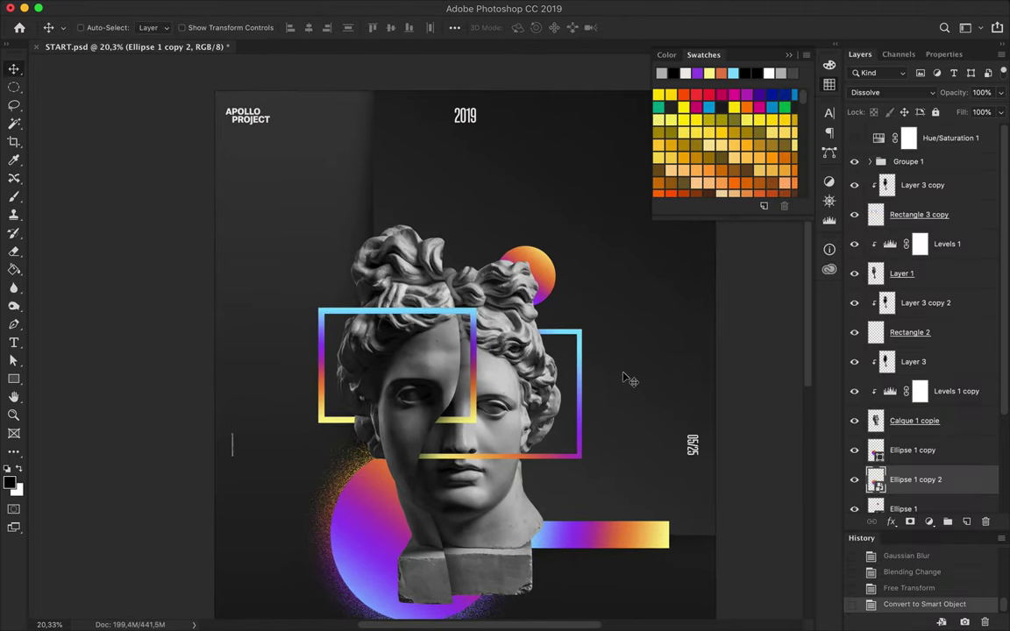
scroll(626, 378, "down", 1)
scroll(625, 379, "down", 1)
scroll(625, 378, "down", 1)
scroll(625, 379, "down", 1)
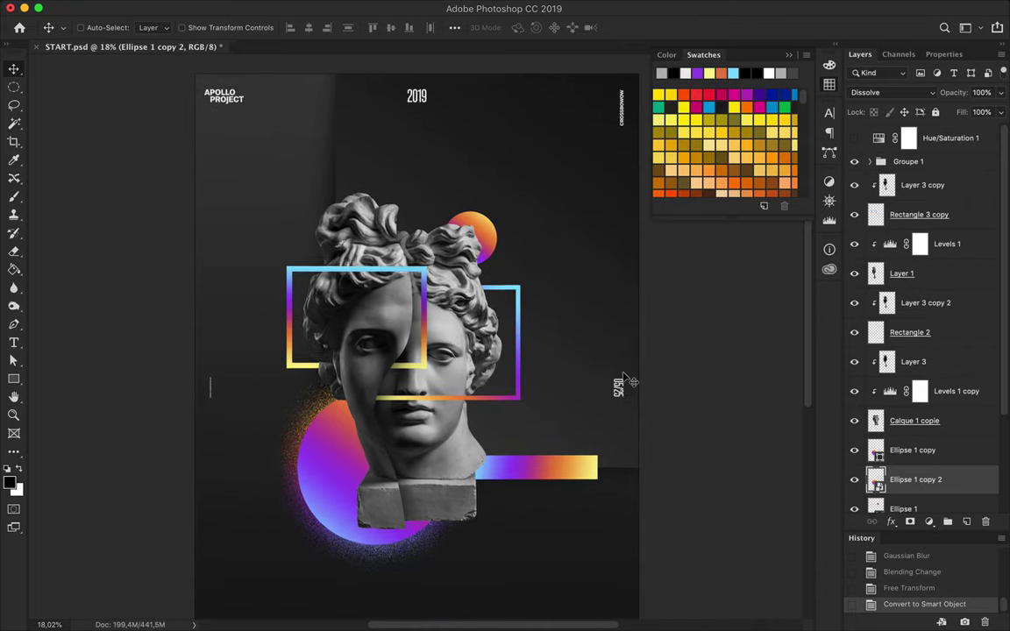
scroll(625, 380, "down", 1)
Merge a copy of Calque 1 copie with its Levels adjustment, reposition it, then delete it.
left_click(947, 419)
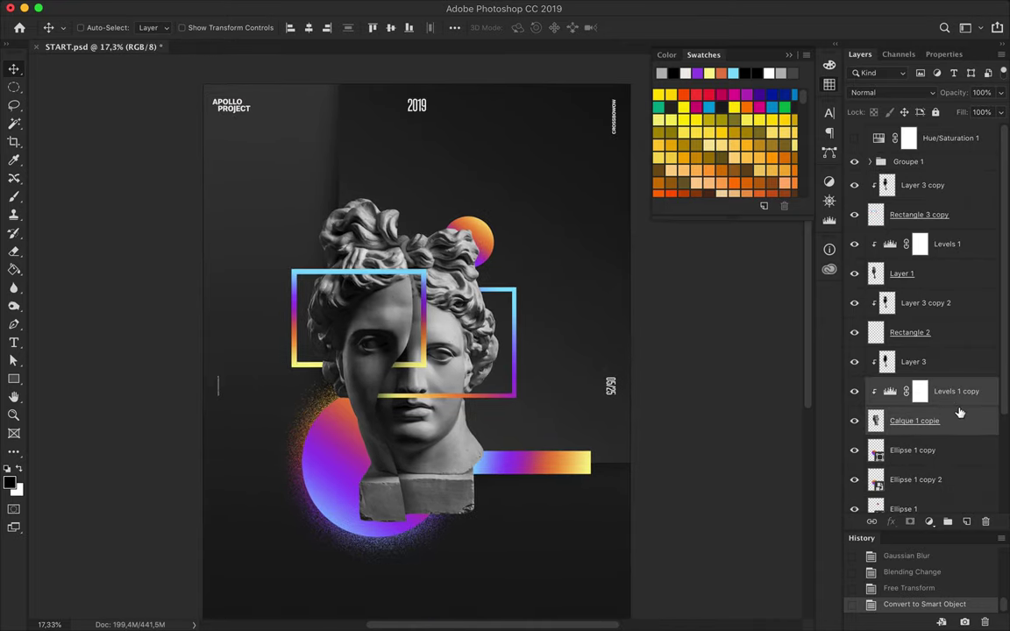
left_click_drag(953, 397, 904, 386)
key("ctrl+e")
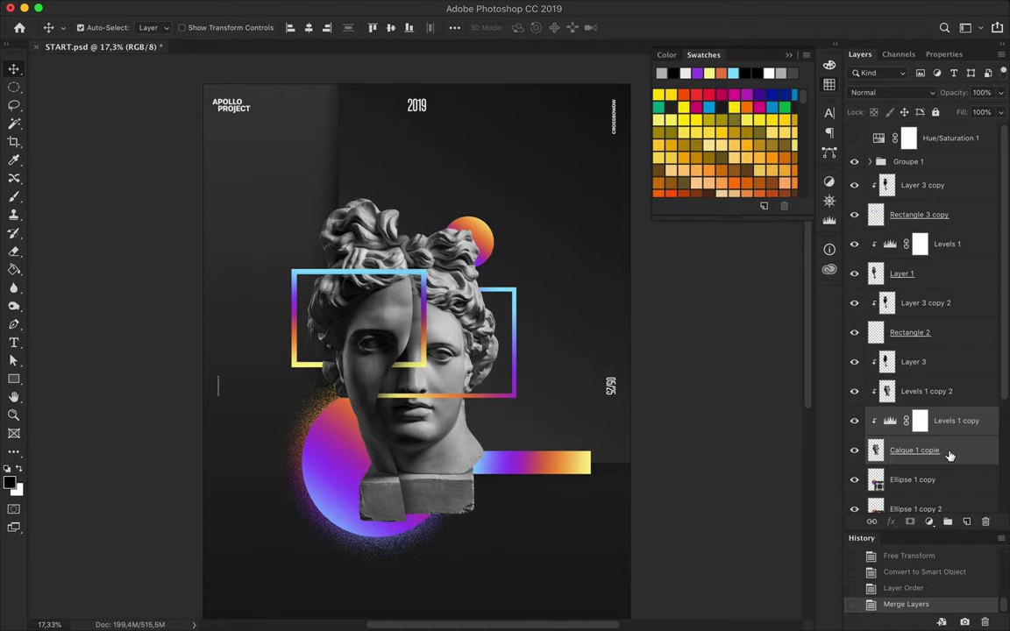
key("ctrl+alt+g")
key("ctrl+alt+g")
key("ctrl+bracketright")
key("ctrl+alt+g")
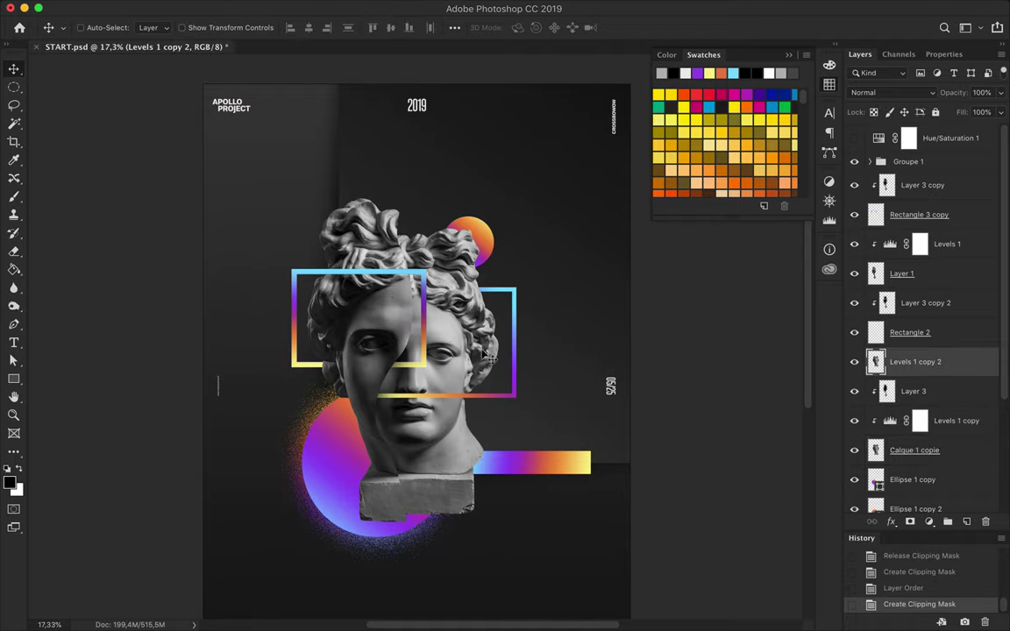
left_click_drag(489, 358, 497, 351)
left_click_drag(918, 470, 917, 465)
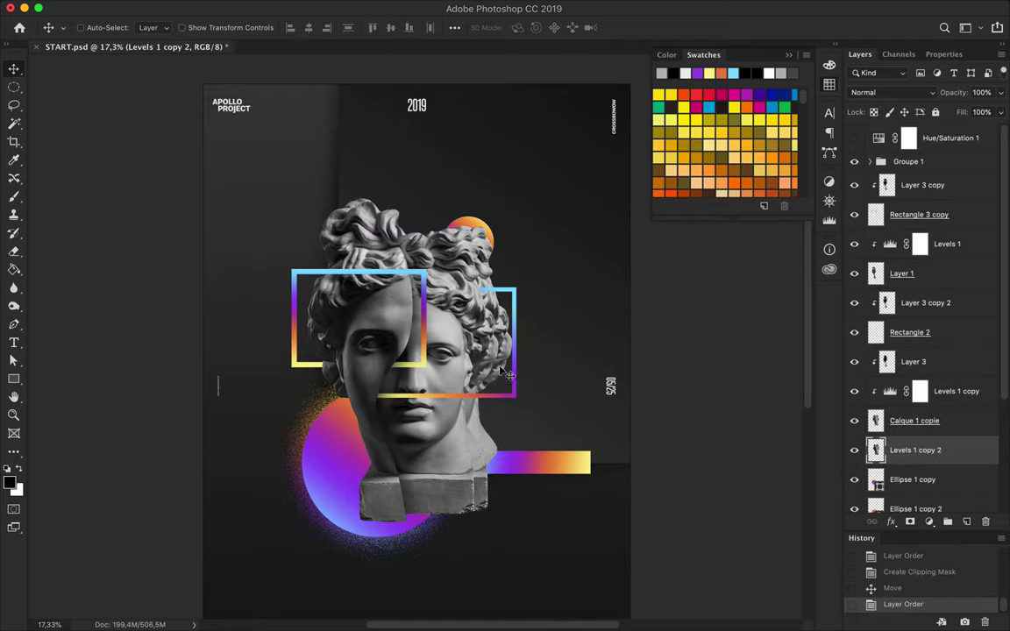
left_click_drag(490, 346, 544, 377)
key("BackSpace")
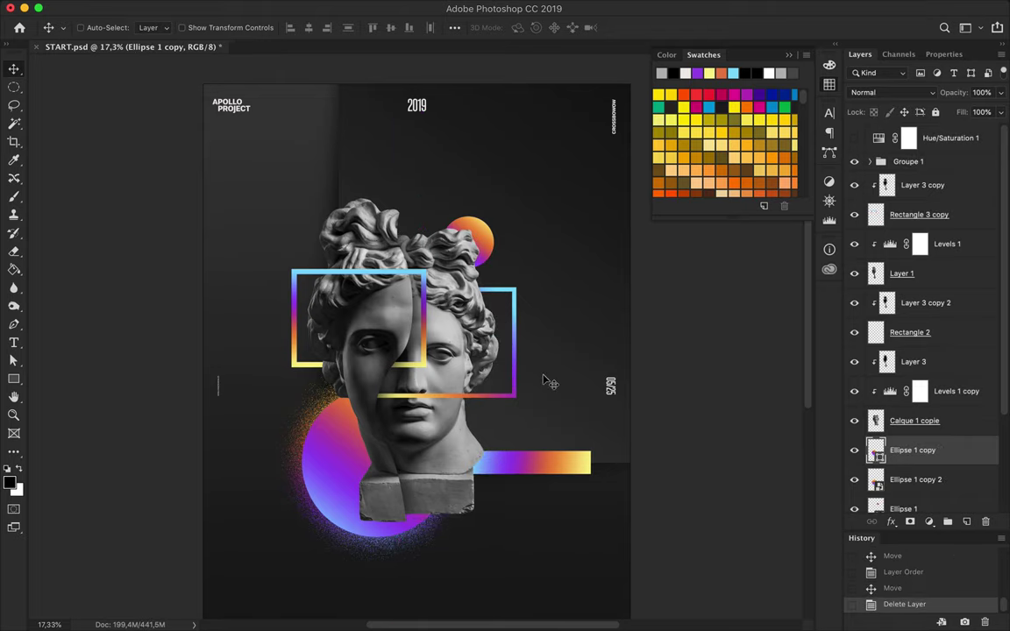
scroll(458, 361, "up", 3)
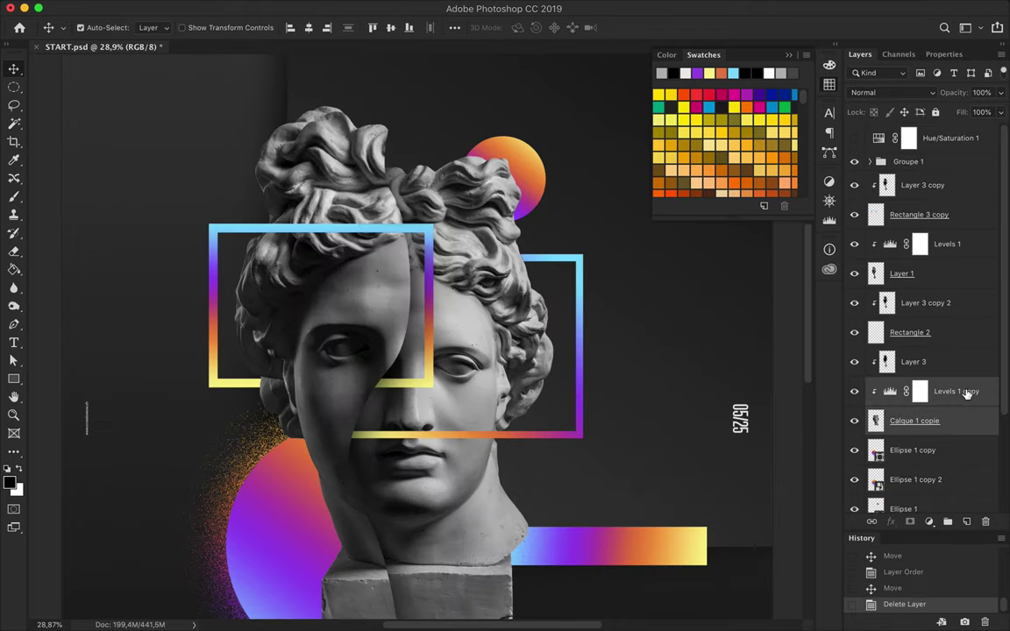
Convert the head to a Smart Object, duplicate it, and cut out only its eye with the Pen.
right_click(846, 359)
left_click(849, 212)
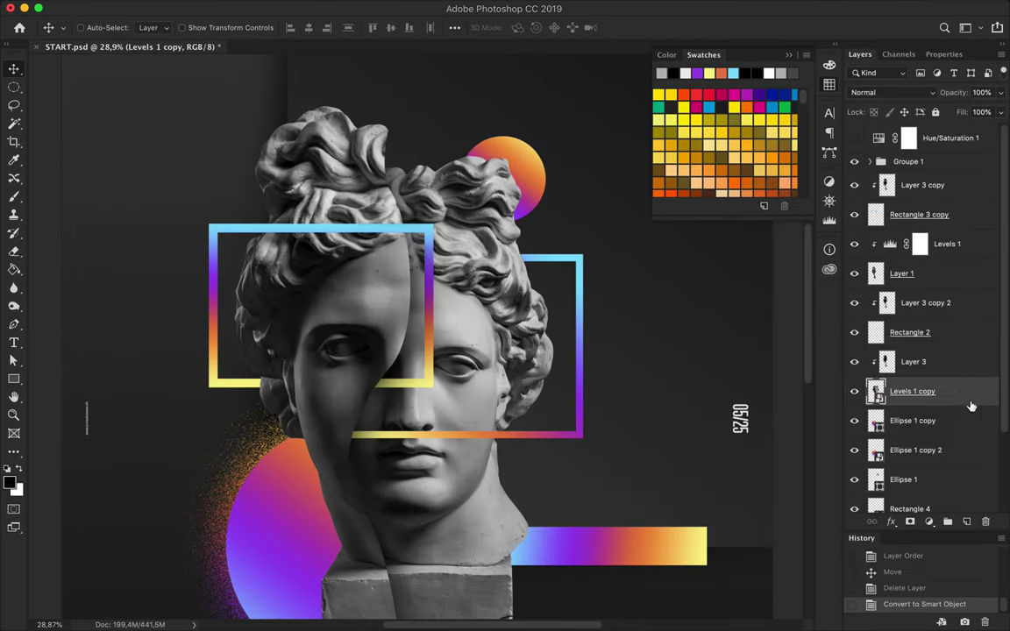
left_click_drag(907, 391, 911, 359)
left_click_drag(448, 367, 508, 366)
key("p")
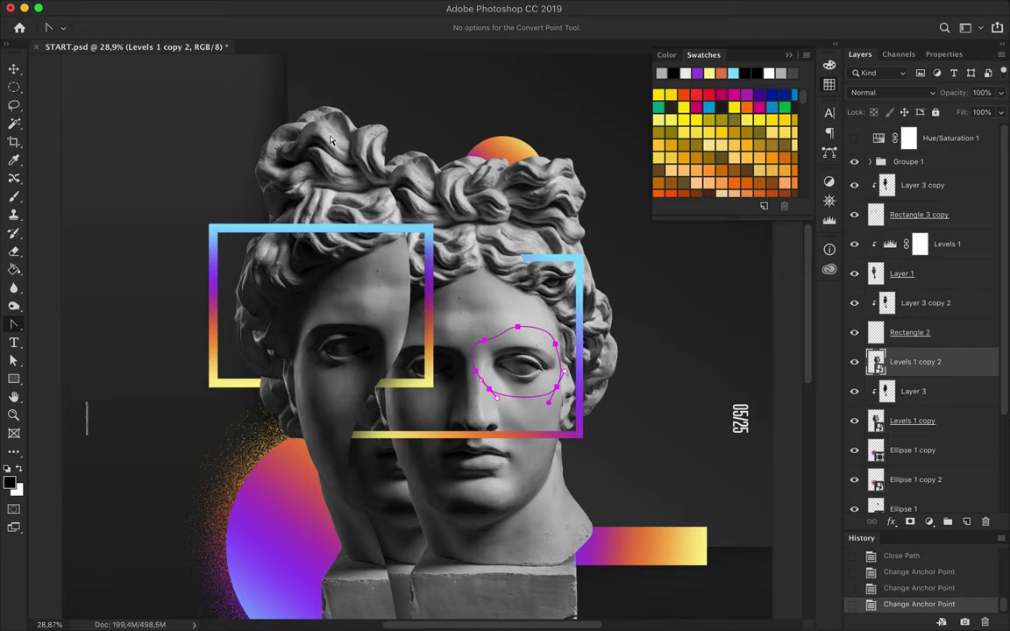
left_click(180, 27)
left_click(541, 245)
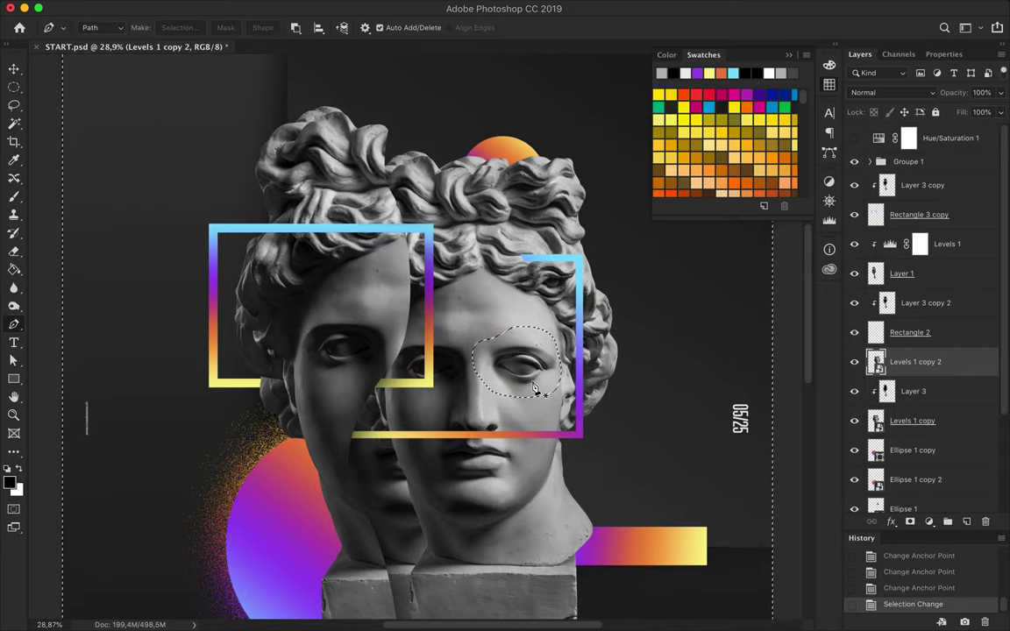
key("v")
key("Delete")
key("ctrl+d")
Enlarge the eye piece to about 116%, bring it near the top, and shift it left.
key("ctrl+t")
left_click_drag(560, 326, 575, 316)
key("Return")
key("ctrl+shift+bracketright")
left_click_drag(507, 348, 478, 357)
Paint black inside the eye outline on a new empty layer.
key("ctrl+shift+alt+n")
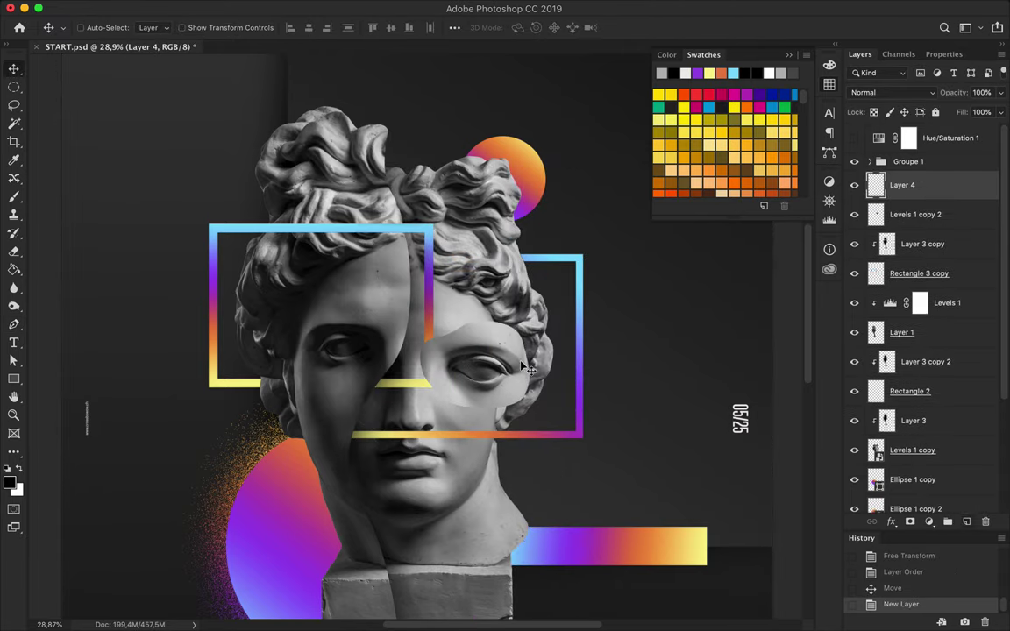
left_click(907, 185)
key("b")
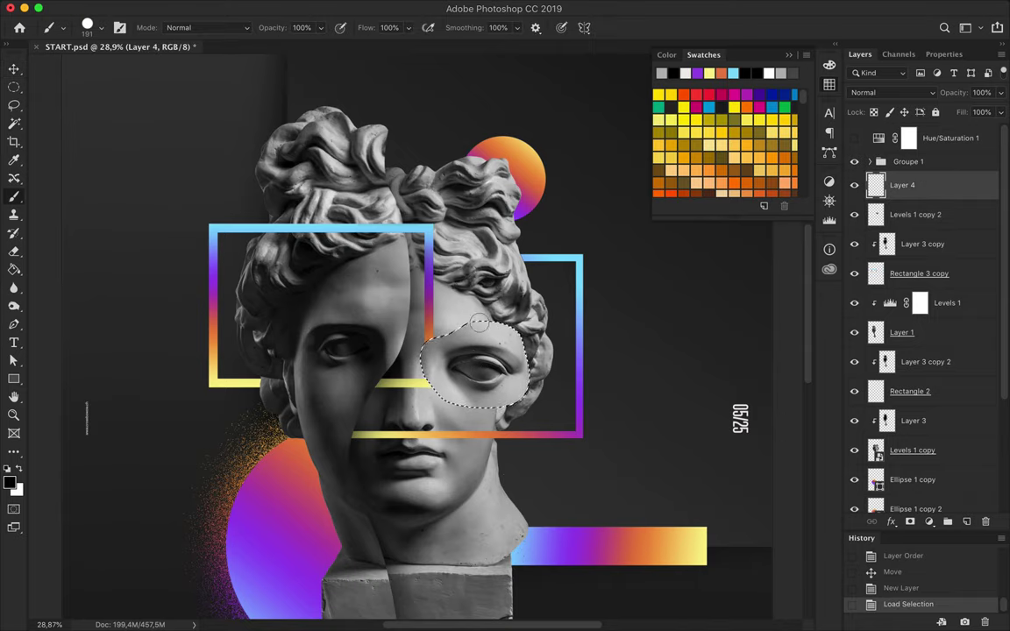
right_click(541, 339)
key("Return")
left_click_drag(431, 343, 524, 366)
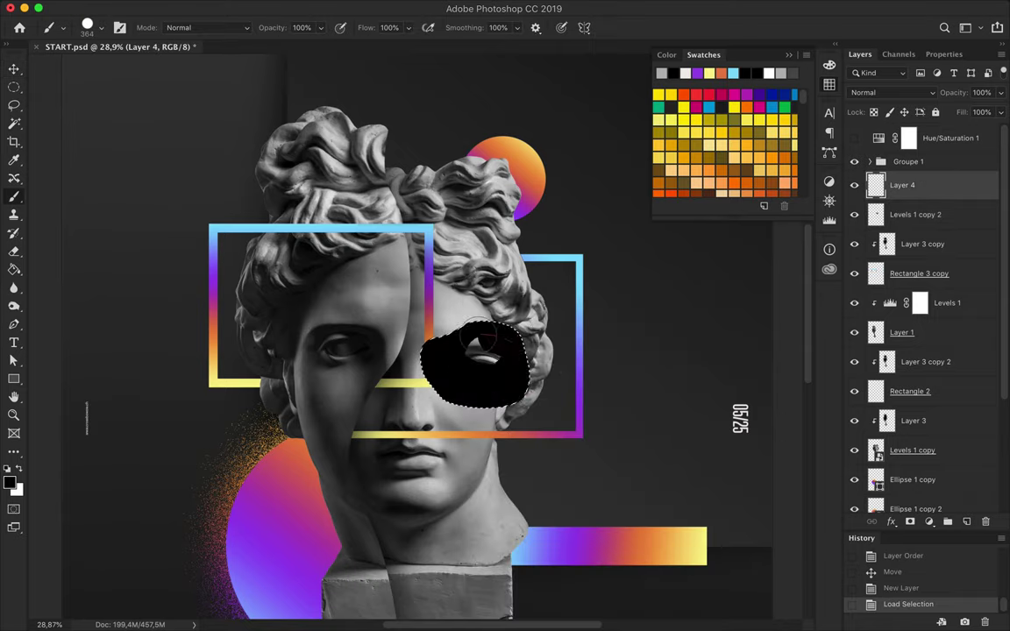
Gaussian Blur the black patch into a soft shadow placed beneath the eye piece.
key("v")
left_click(405, 8)
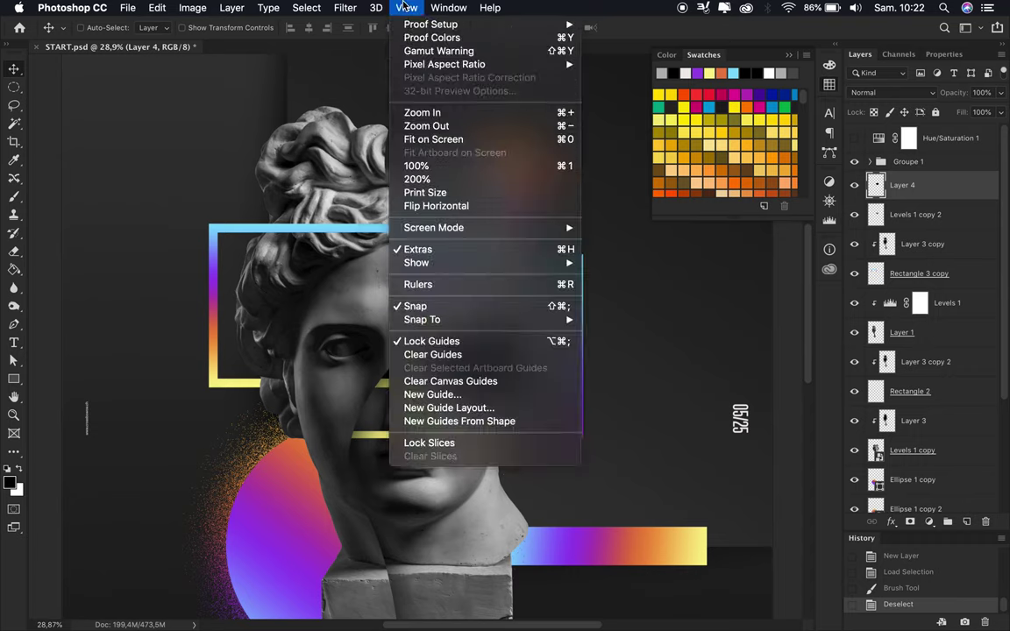
left_click(360, 27)
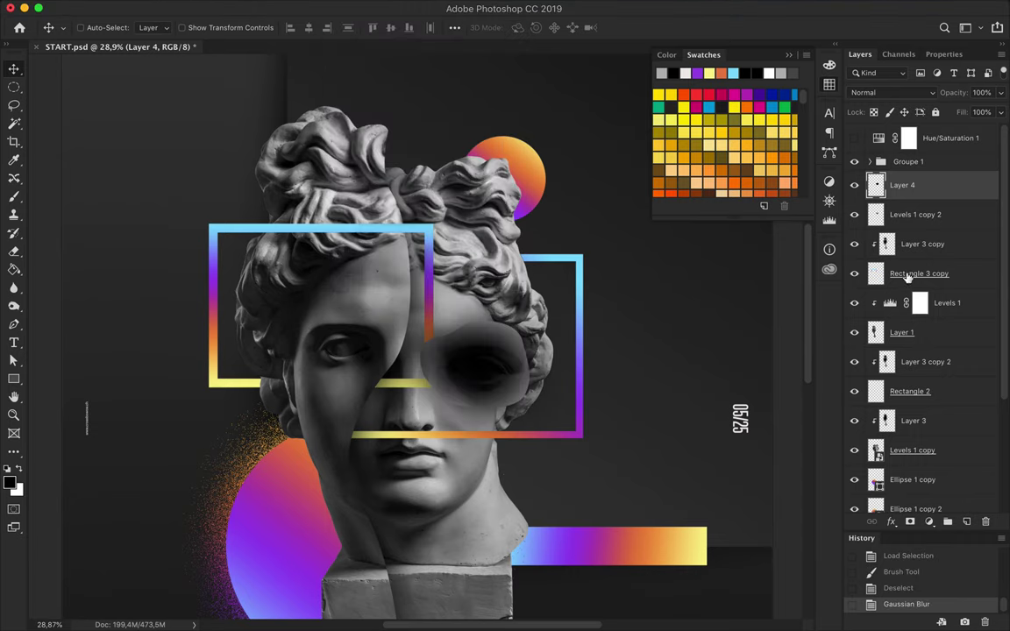
left_click_drag(902, 185, 916, 225)
left_click(936, 191, "shift")
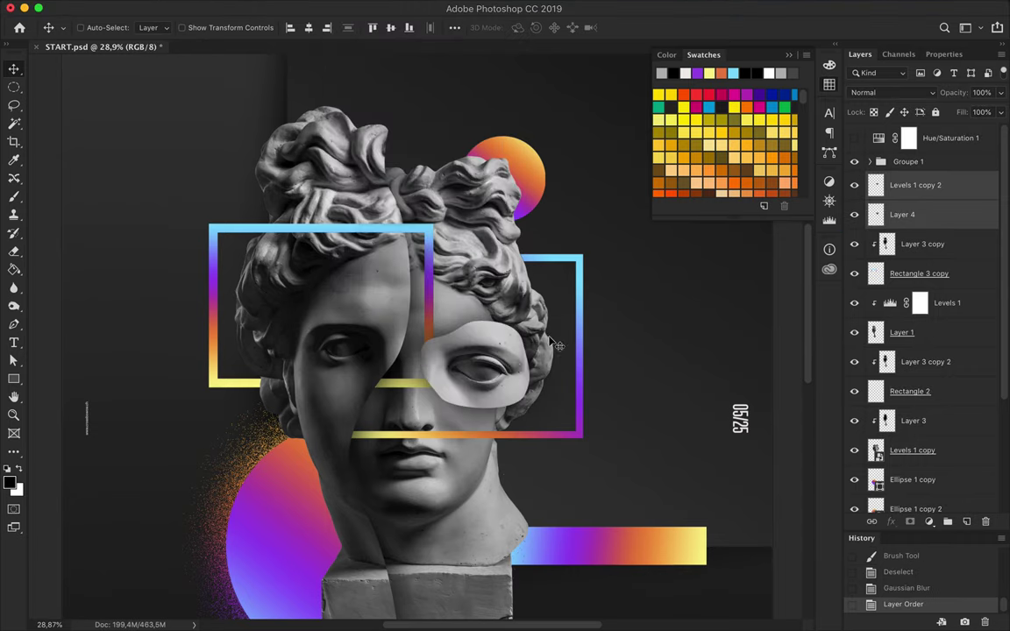
key("ctrl+0")
left_click(455, 478)
Trace a piece of the bust with the Pen and paste it as a new layer.
key("p")
left_click(483, 443)
left_click(483, 444)
left_click(180, 27)
left_click(541, 247)
key("ctrl+j")
key("ctrl+z")
key("ctrl+shift+i")
key("ctrl+v")
Move and scale the pasted bust piece, placing it above Layer 3.
mouse_move(421, 525)
left_mouse_down()
mouse_move(426, 456)
mouse_move(456, 525)
left_mouse_up()
key("ctrl+bracketleft")
key("ctrl+t")
mouse_move(513, 570)
left_mouse_down()
mouse_move(530, 582)
mouse_move(513, 559)
mouse_move(493, 568)
left_mouse_up()
key("Return")
key("ctrl+bracketright")
Fill a black copy of the bust piece, blur it, and set it beneath as a shadow.
left_click(875, 450, "ctrl")
key("g")
left_click(524, 504)
key("ctrl+d")
left_click(342, 7)
left_click(341, 44)
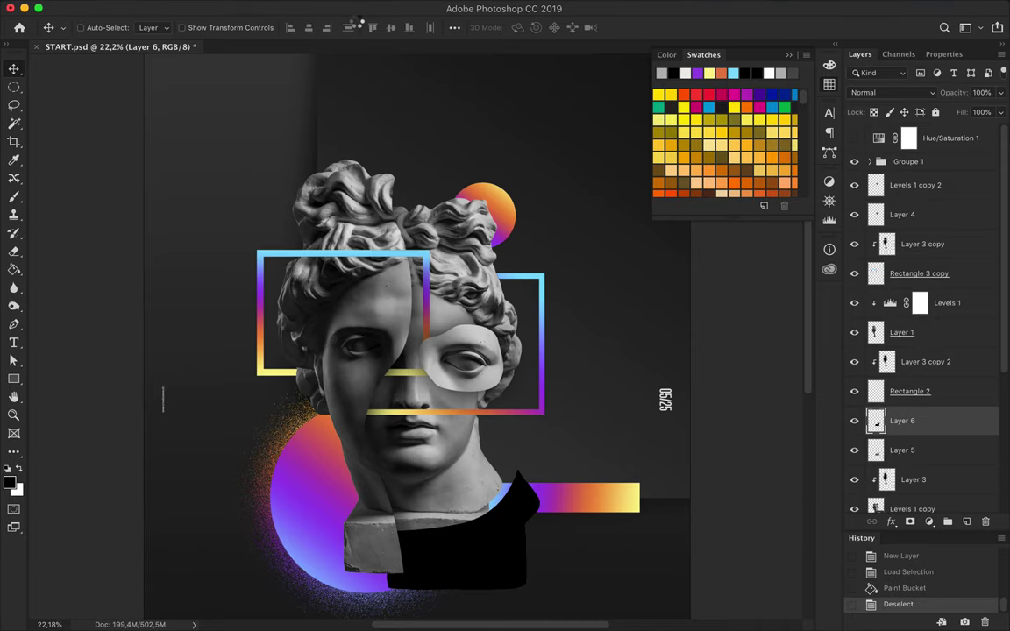
key("ctrl+bracketleft")
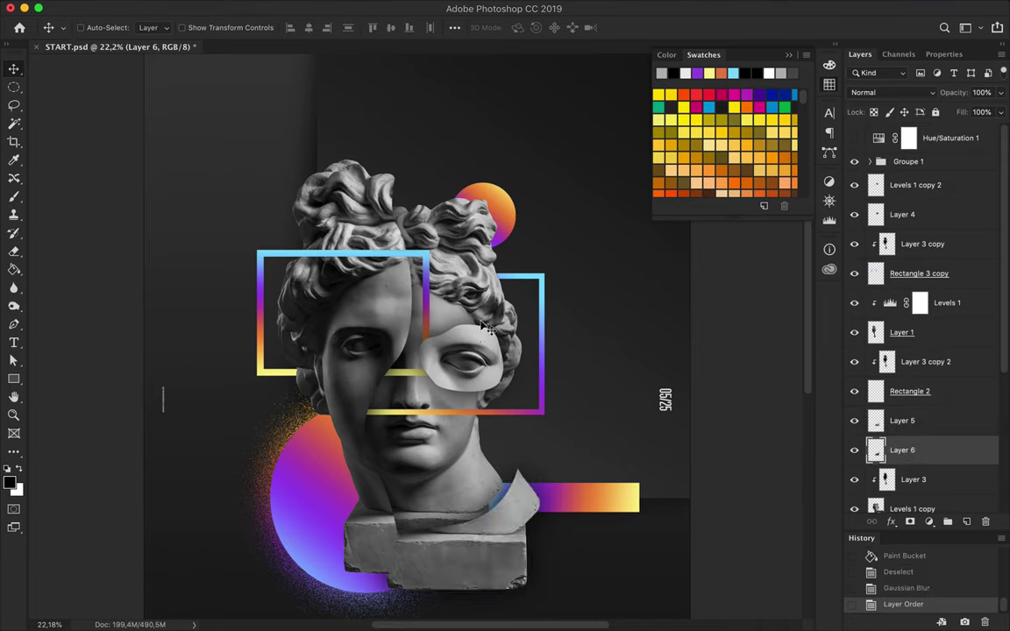
Cut out a lock of hair as a new layer enlarged to about 114%, unclipped above Layer 3.
left_click(487, 326, "ctrl")
key("p")
left_click(479, 408)
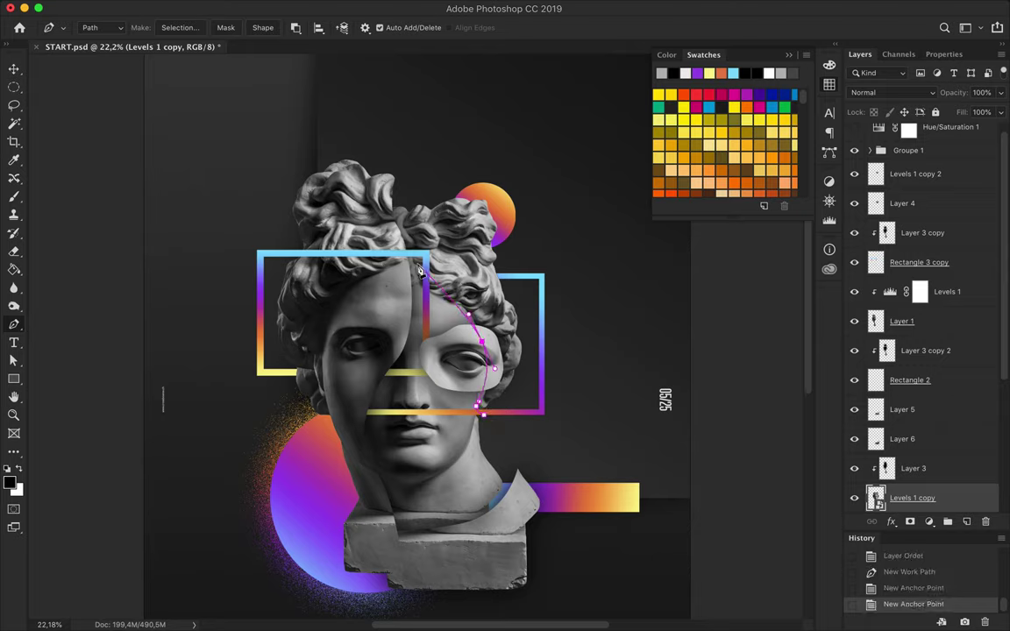
left_click(180, 28)
left_click(541, 248)
key("ctrl+c")
key("ctrl+v")
key("ctrl+t")
left_click_drag(543, 296, 545, 298)
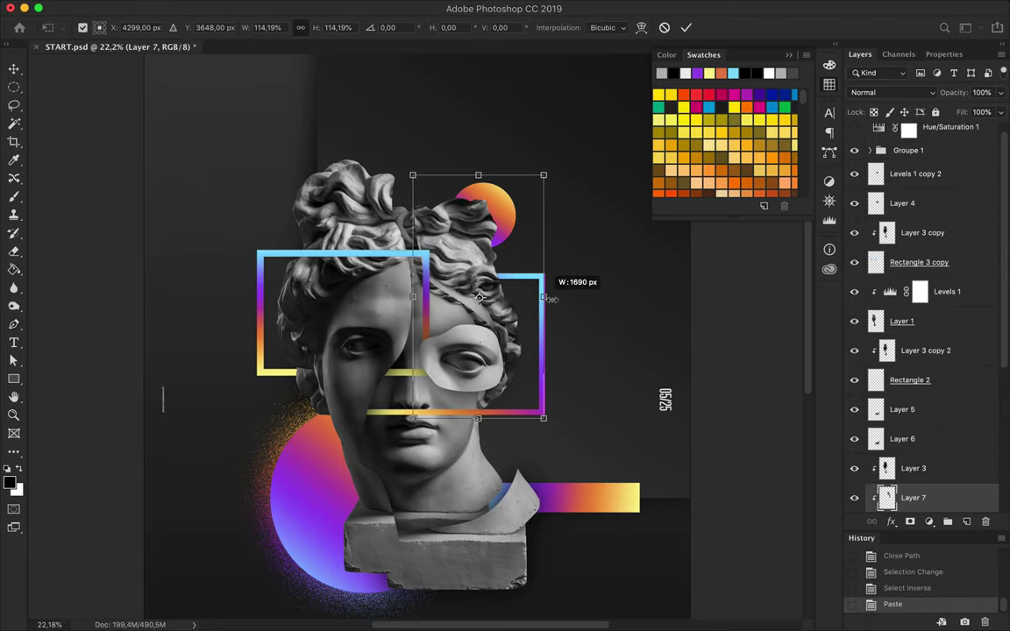
key("Return")
key("ctrl+bracketright")
key("ctrl+alt+g")
Move the hair piece below Rectangle 4 and lift it beside the orange circle.
scroll(911, 455, "down", 3)
left_click_drag(911, 455, 964, 482)
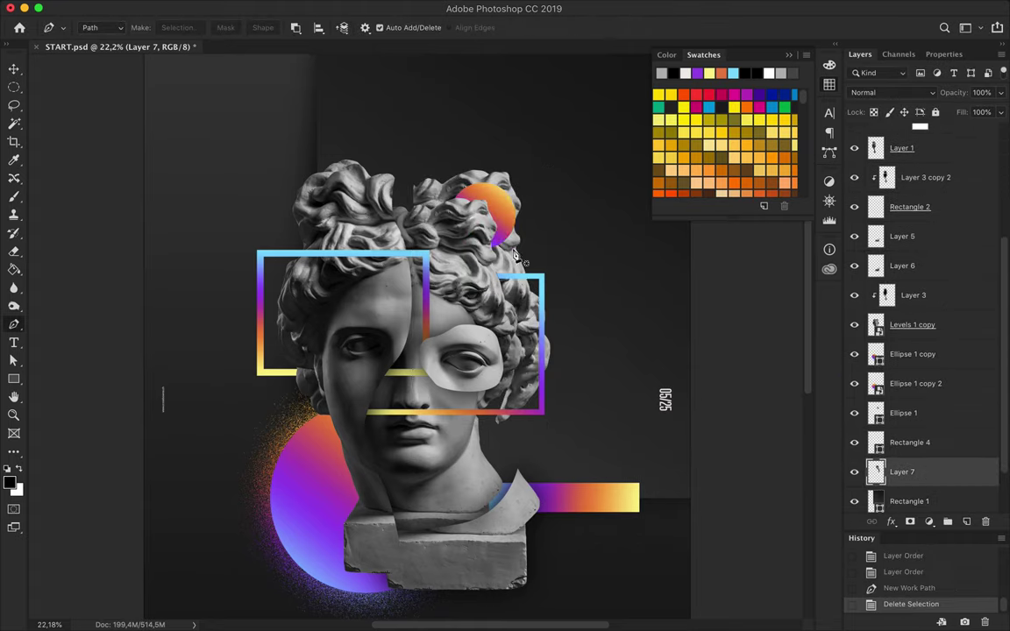
key("v")
left_click_drag(515, 255, 513, 226)
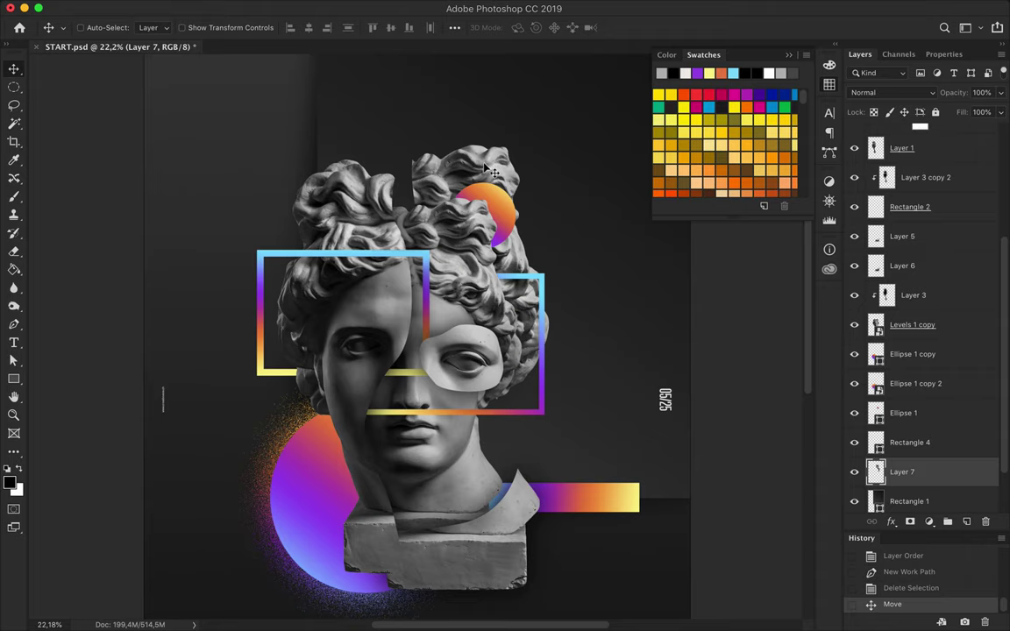
key("ctrl+t")
key("Return")
left_click_drag(482, 158, 461, 197)
Fill the head outline with black on a new layer and apply a Gaussian Blur to it.
left_click(966, 522)
left_click(875, 501, "super")
key("g")
left_click(485, 214)
left_click(557, 299)
left_click(346, 8)
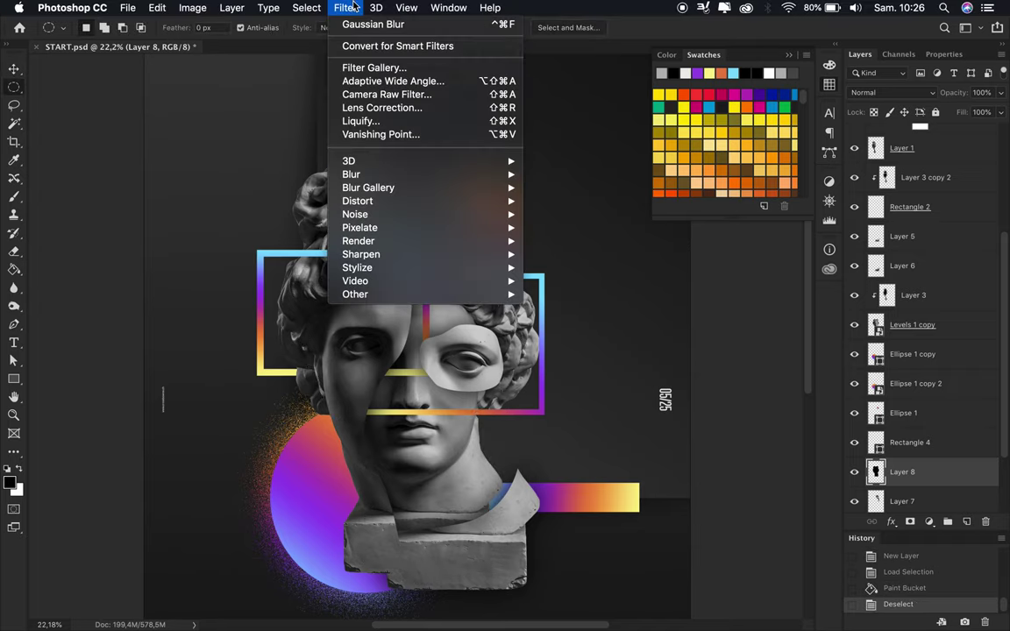
left_click(561, 225)
left_click(810, 140)
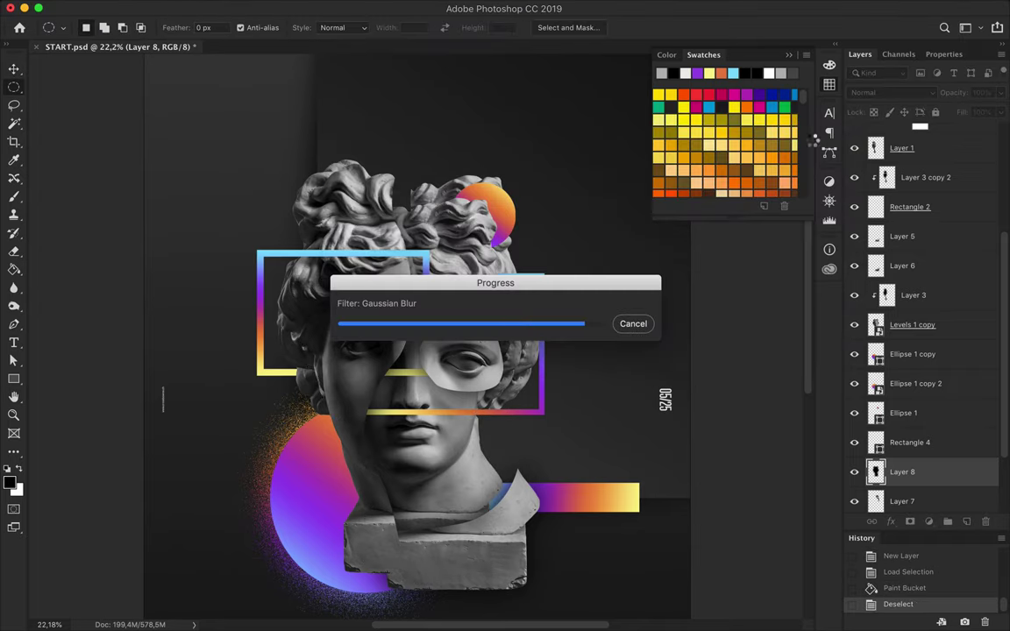
Place a copy of the blurred shadow above Ellipse 1 copy and clip it to the circle.
key("v")
mouse_move(911, 472)
left_mouse_down()
mouse_move(911, 354)
mouse_move(916, 427)
mouse_move(864, 375)
left_mouse_up()
key("ctrl+alt+g")
key("ctrl+0")
left_click(392, 520, "ctrl")
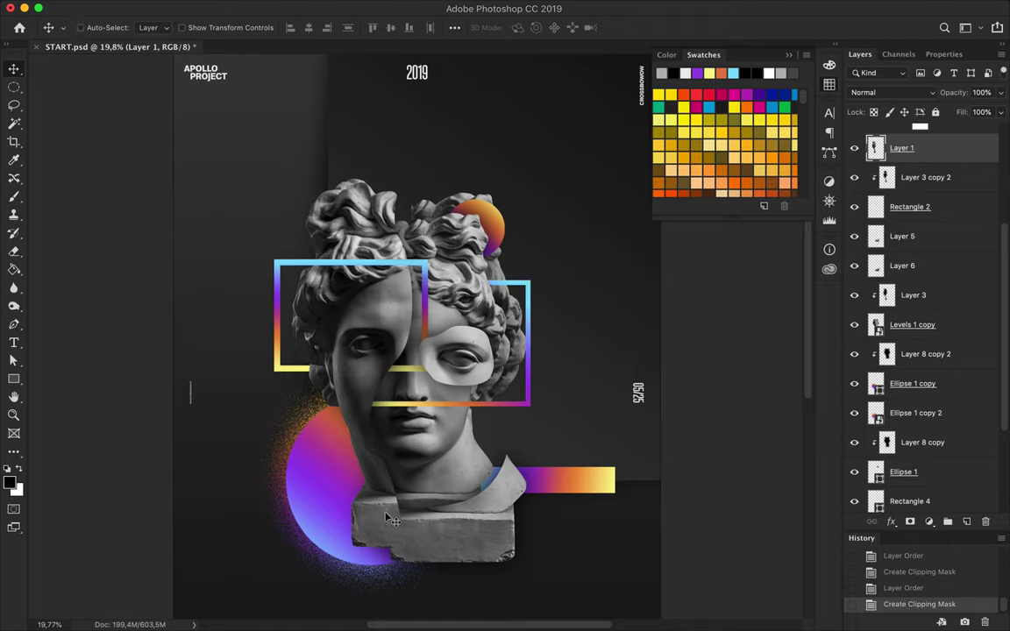
left_click_drag(934, 177, 907, 246)
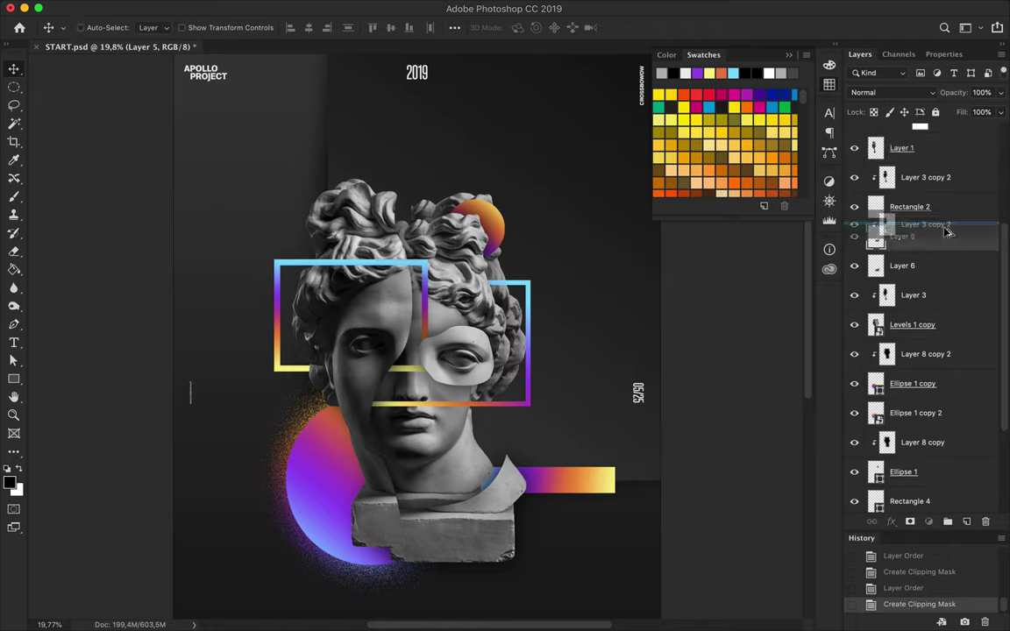
left_click(351, 466, "ctrl")
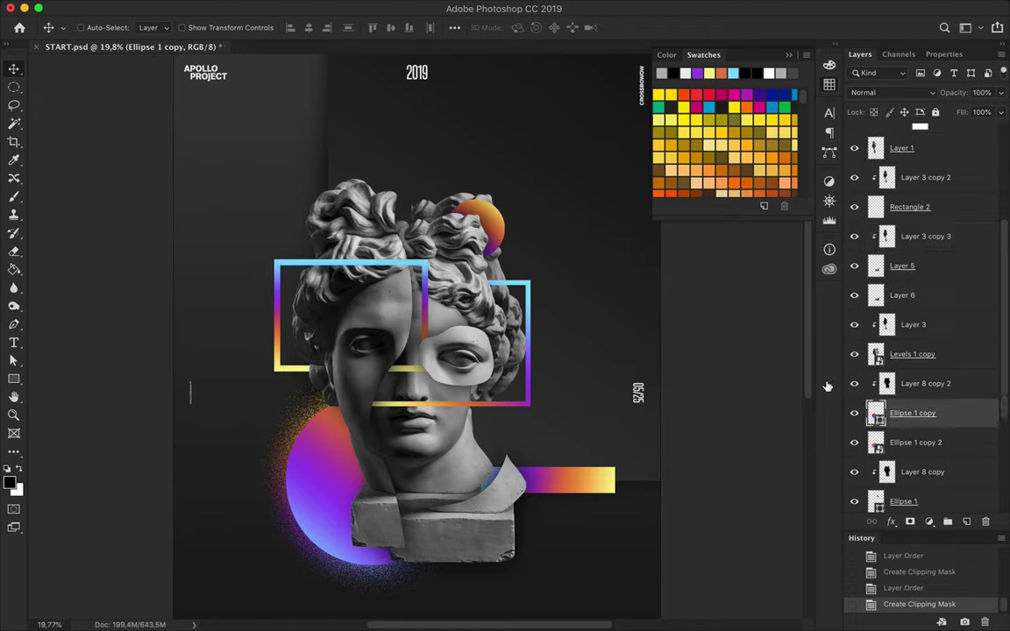
Try several blend modes on Layer 8 copy, including Overlay, and settle back on Normal.
left_click(922, 472)
left_click(892, 92)
left_click(865, 243)
left_click(892, 92)
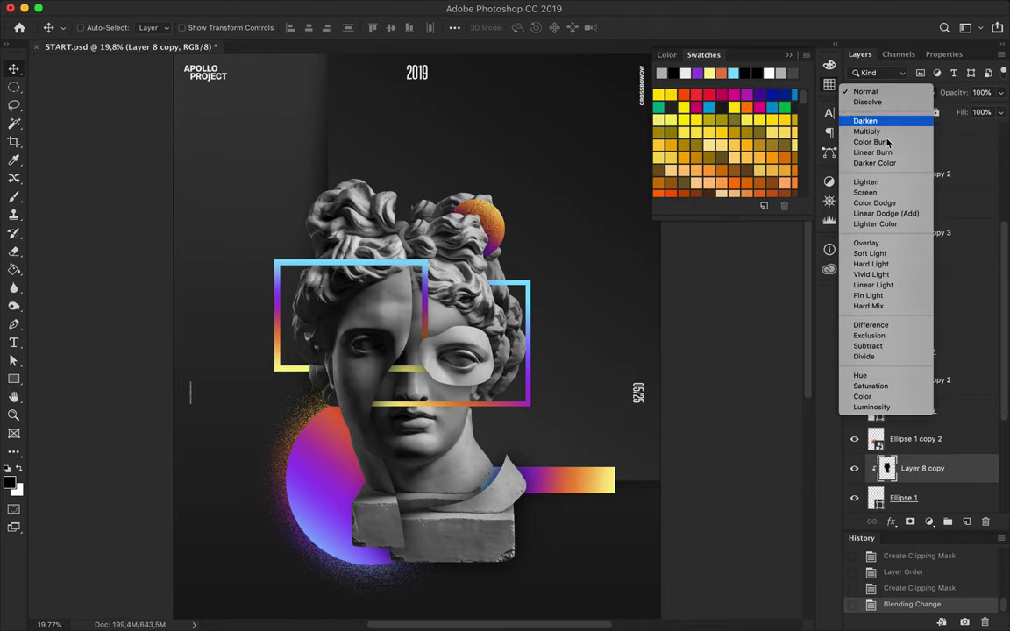
left_click(890, 244)
left_click(892, 92)
left_click(867, 11)
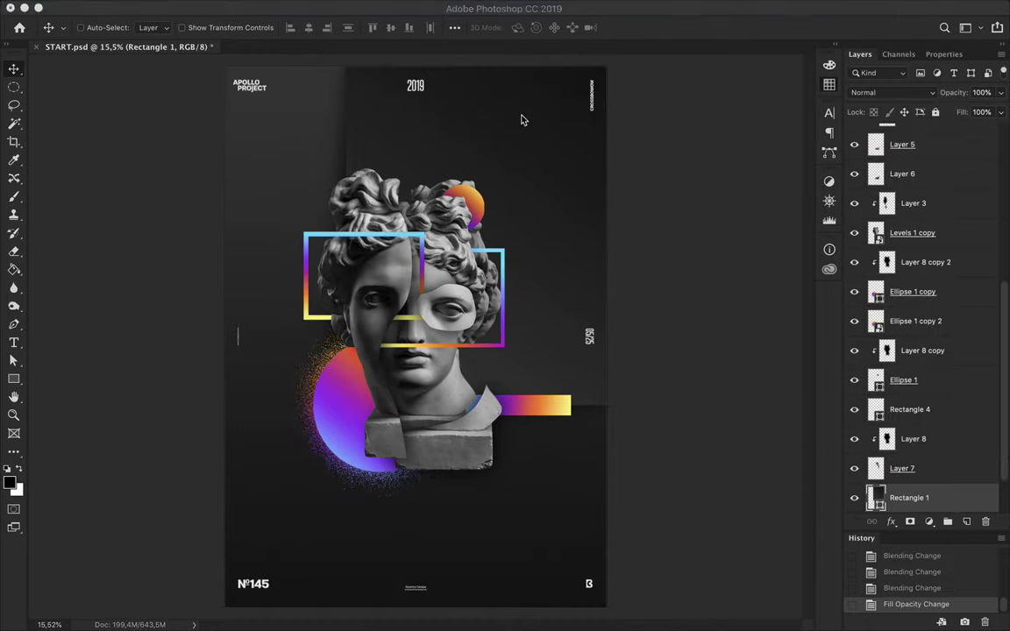
Add Noise to the Background copy, converting the layer for the filter.
left_click(345, 8)
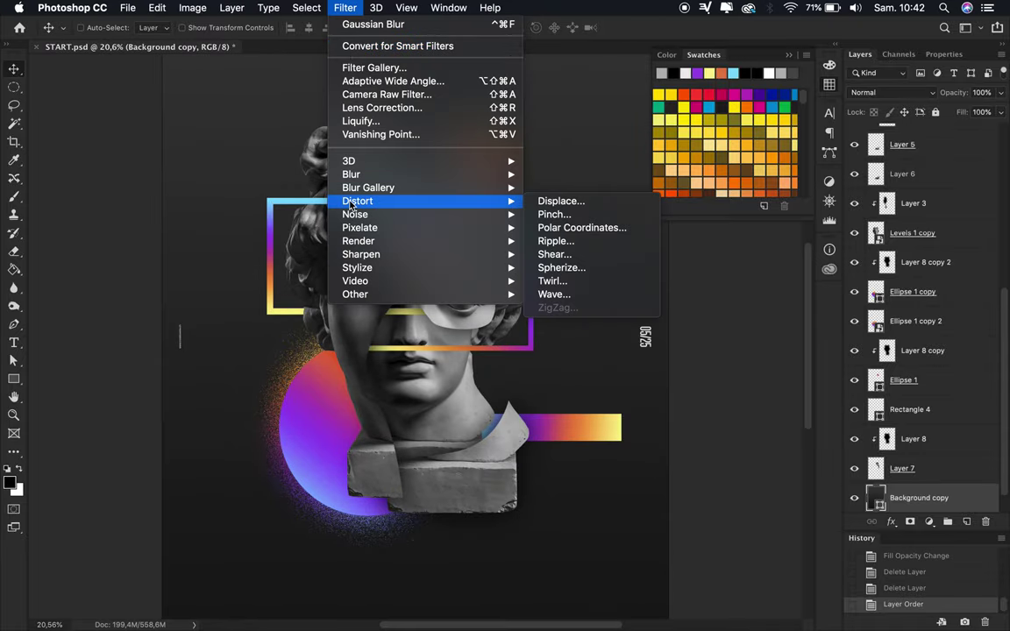
left_click(552, 213)
left_click(590, 218)
left_click(185, 33)
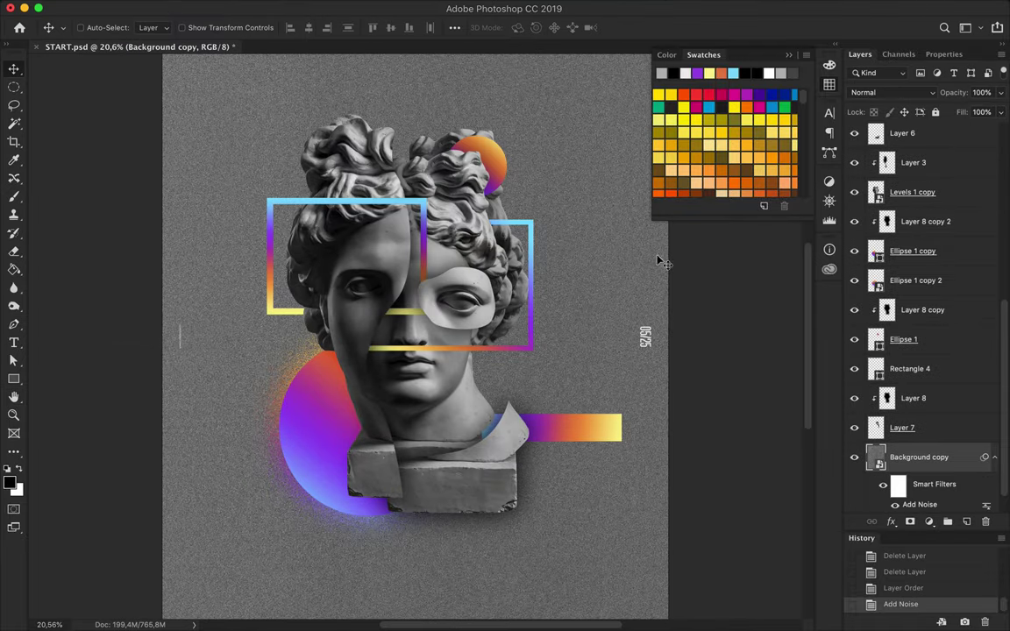
scroll(595, 227, "up", 3)
scroll(550, 233, "up", 3)
scroll(549, 233, "up", 3)
Select dark noise specks with the Magic Wand and delete them.
key("w")
left_click(548, 301)
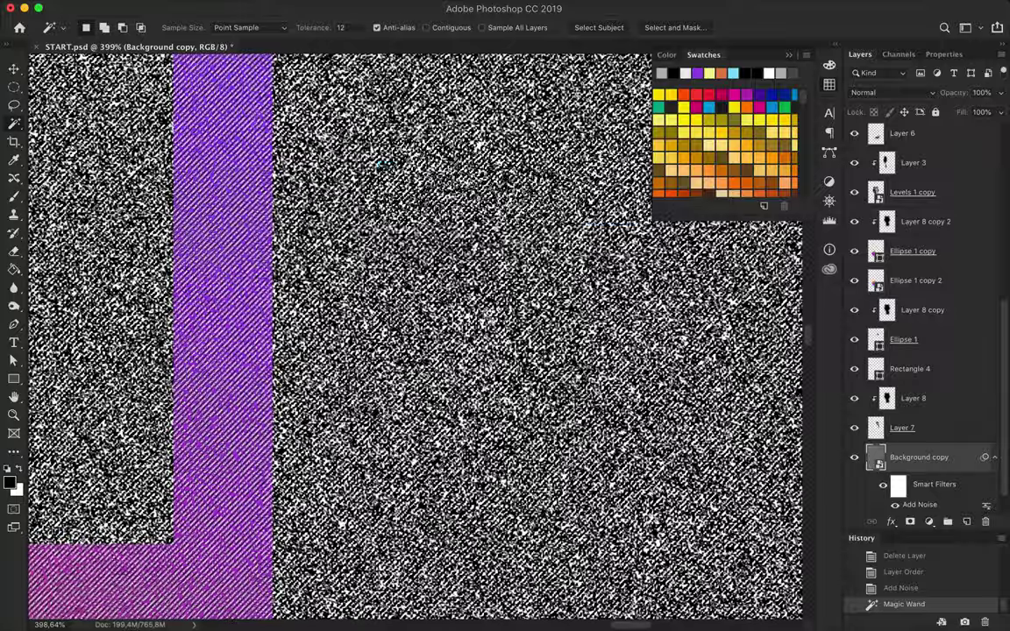
key("Delete")
key("ctrl+d")
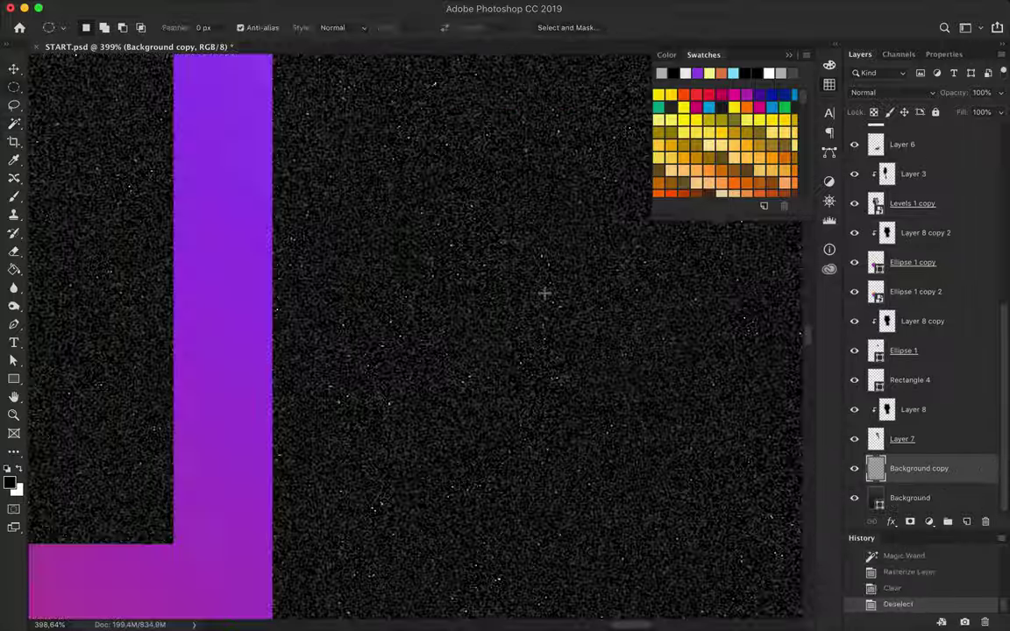
scroll(394, 339, "up", 2)
left_click(415, 346)
scroll(416, 347, "up", 3)
left_click(305, 332)
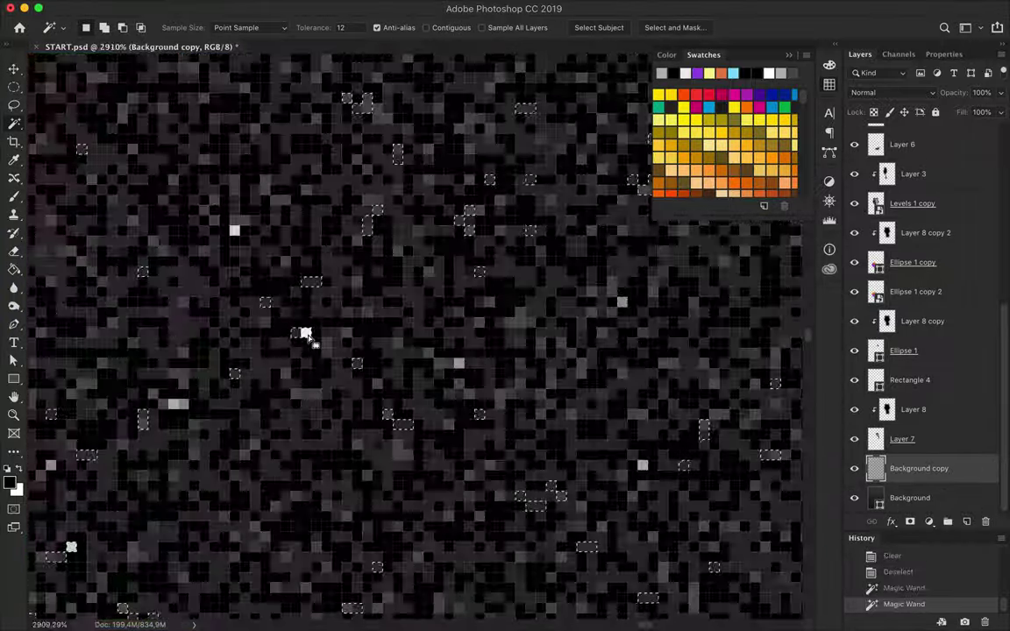
Set the Magic Wand tolerance to 1 and delete more noise specks.
left_click(305, 332)
key("Return")
type("1")
key("Return")
key("ctrl+d")
scroll(299, 247, "down", 3)
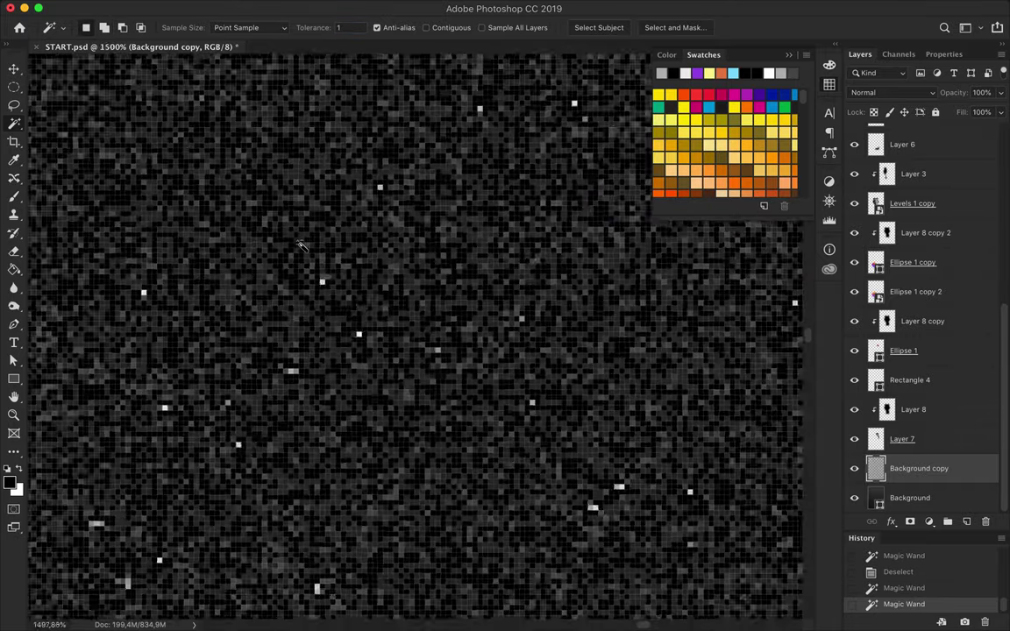
scroll(307, 228, "down", 2)
key("Delete")
key("ctrl+d")
Try the Ripple filter, cancel it, then apply a Gaussian Blur to the noise layer.
key("m")
scroll(316, 208, "left", 3)
scroll(316, 207, "down", 5)
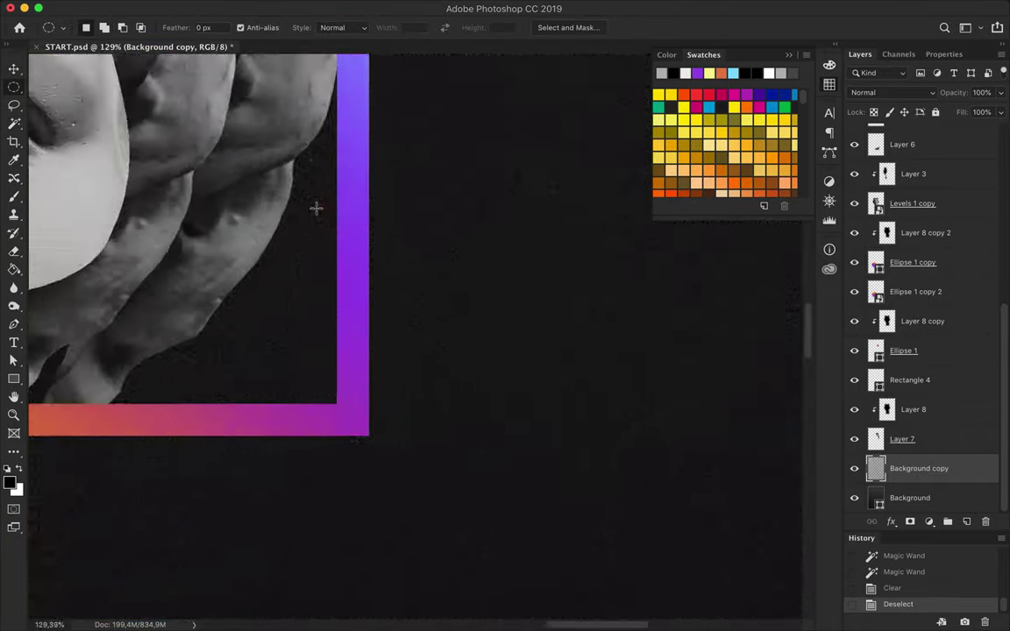
scroll(316, 208, "down", 3)
scroll(316, 208, "down", 3)
left_click(344, 8)
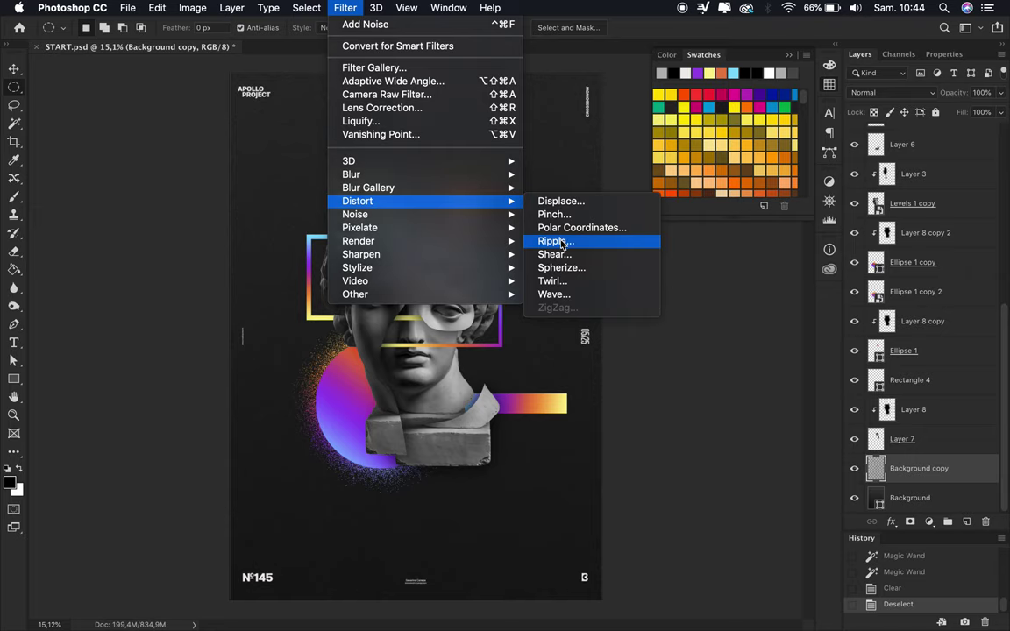
left_click(555, 240)
key("Return")
left_click(344, 8)
mouse_move(351, 175)
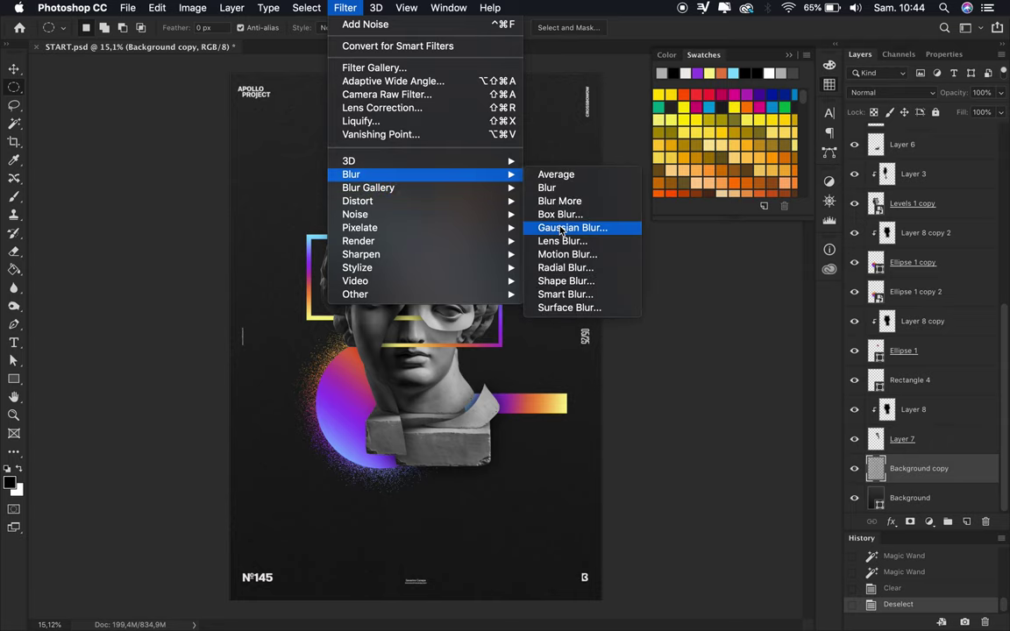
left_click(565, 227)
key("Return")
Set the noise layer to Overlay blending with 11% fill.
scroll(429, 155, "up", 5)
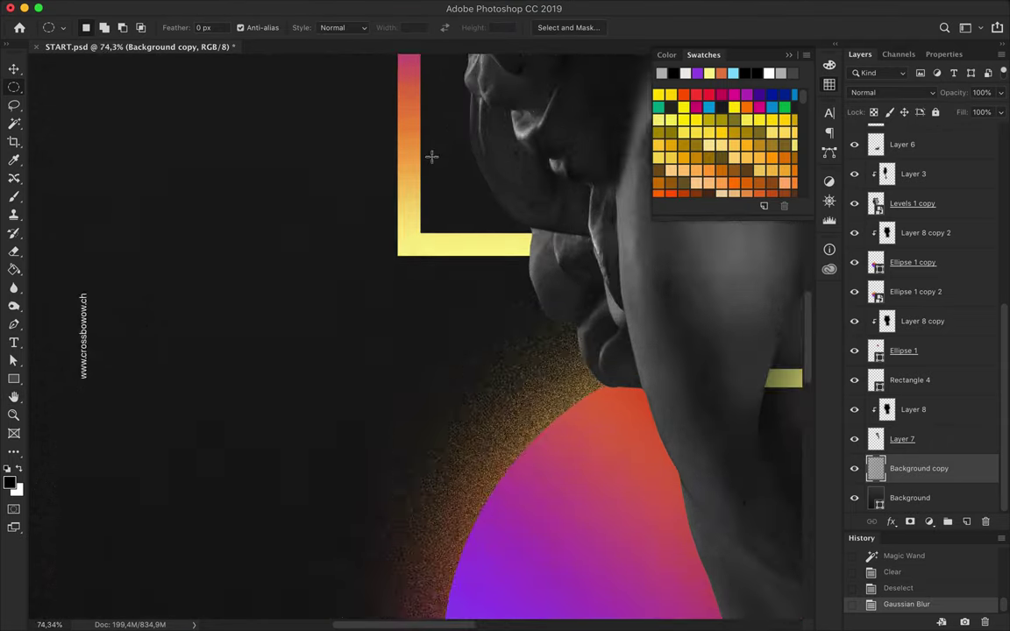
left_click(877, 92)
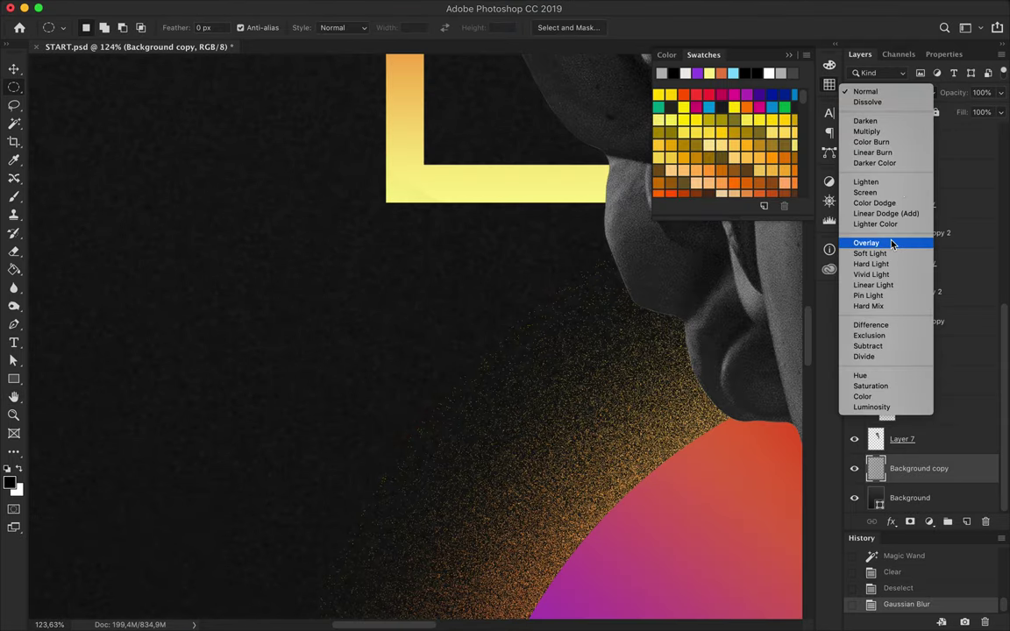
left_click(865, 242)
left_click_drag(1000, 112, 942, 131)
scroll(491, 197, "down", 3)
scroll(491, 198, "down", 3)
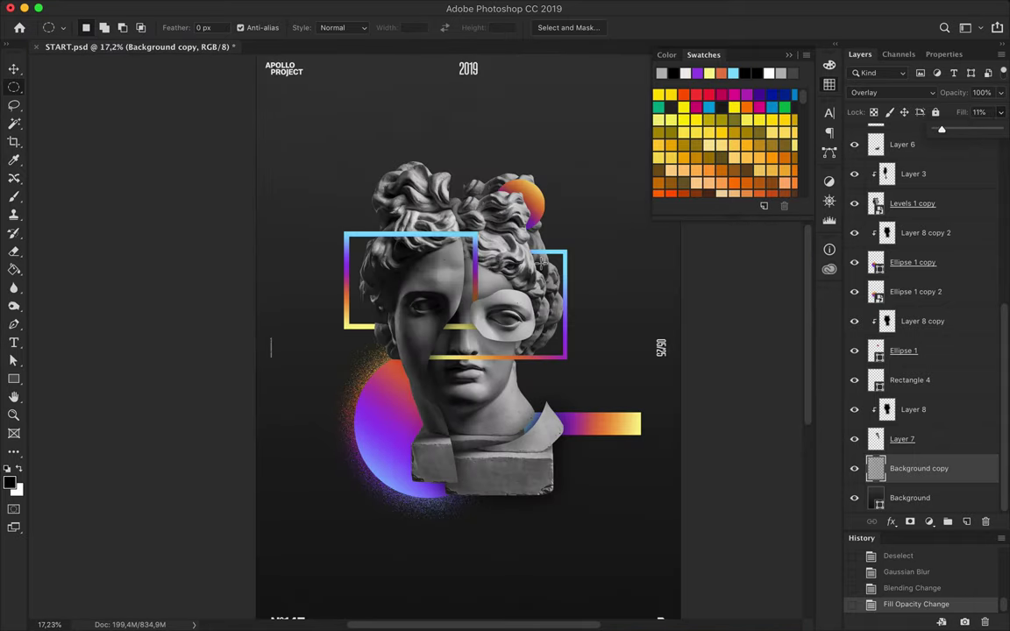
scroll(491, 197, "up", 2)
scroll(491, 198, "down", 1)
key("p")
left_click(103, 27)
left_click(92, 12)
left_click(155, 27)
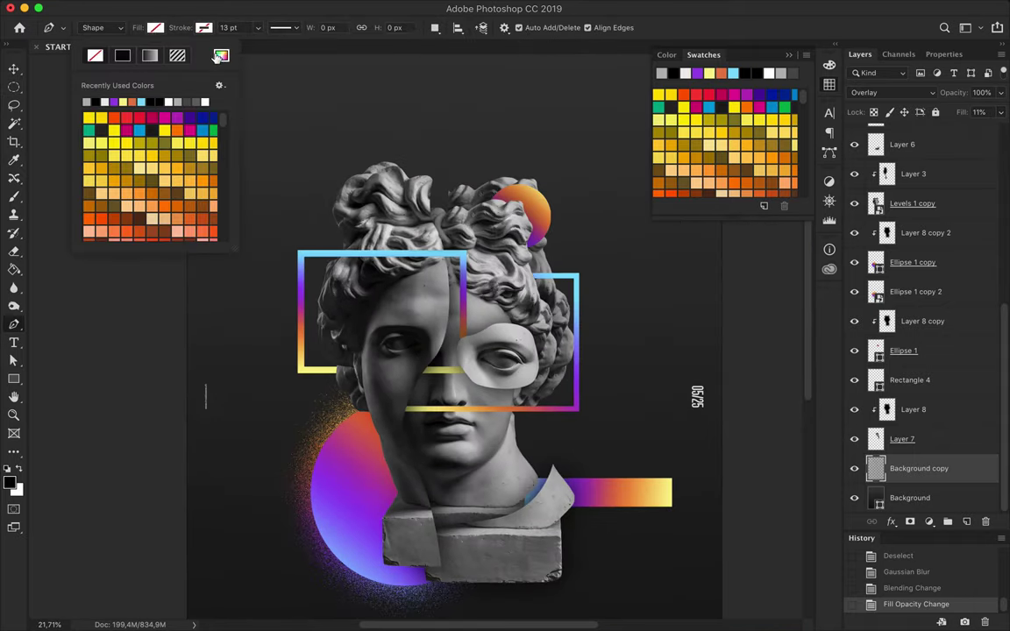
left_click_drag(374, 208, 342, 182)
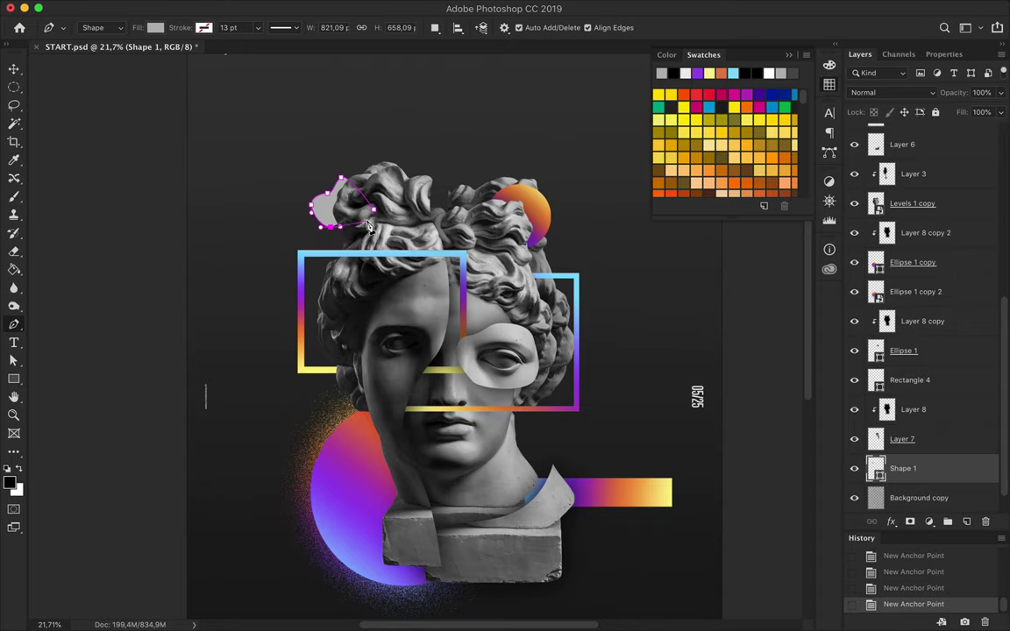
key("a")
left_click_drag(329, 226, 333, 230)
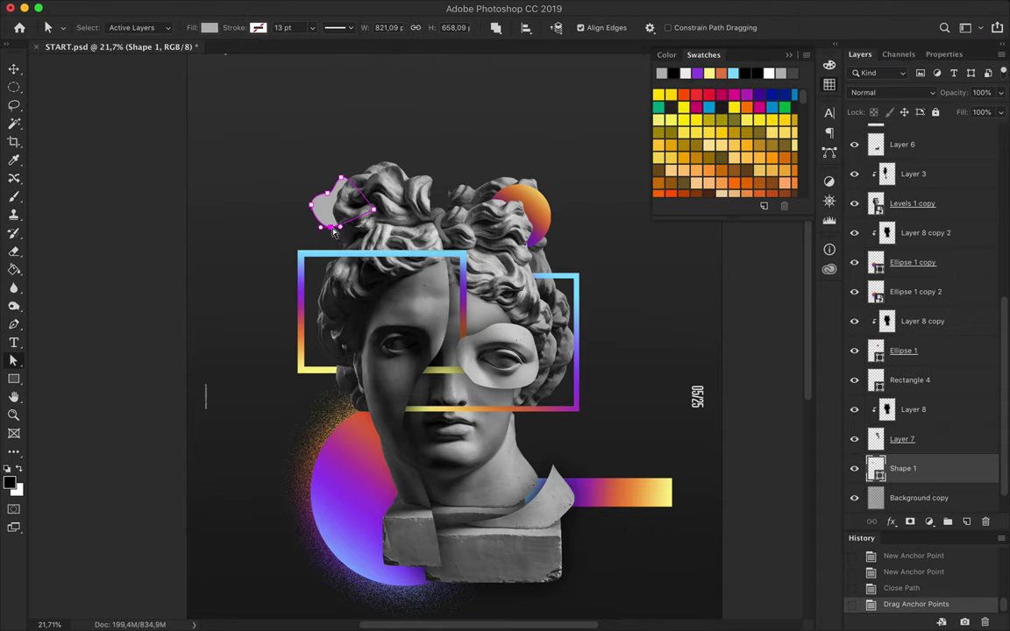
scroll(351, 184, "up", 3)
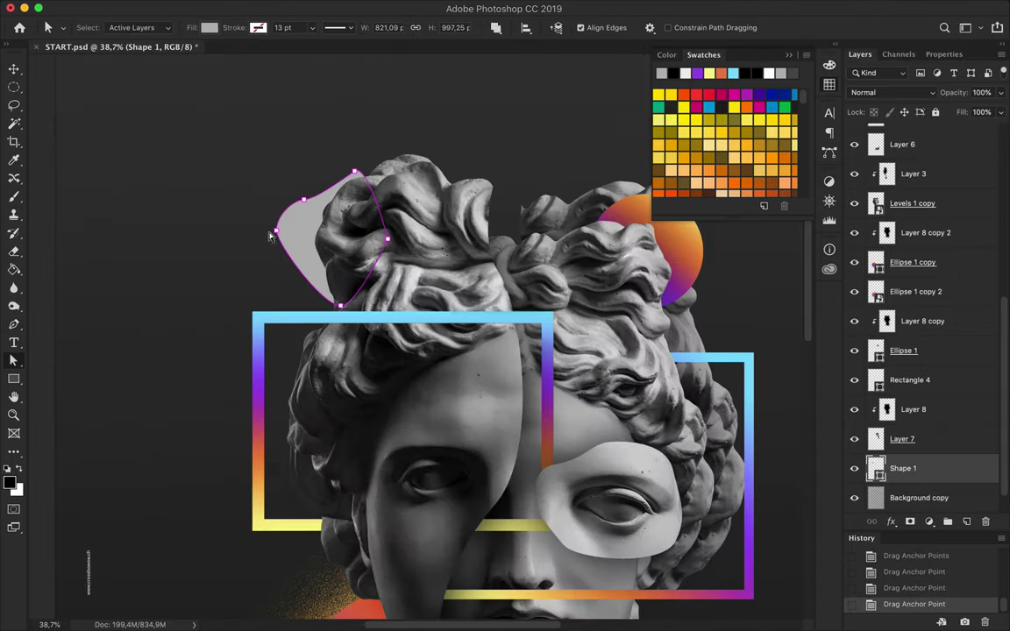
left_click(303, 202, "ctrl+alt")
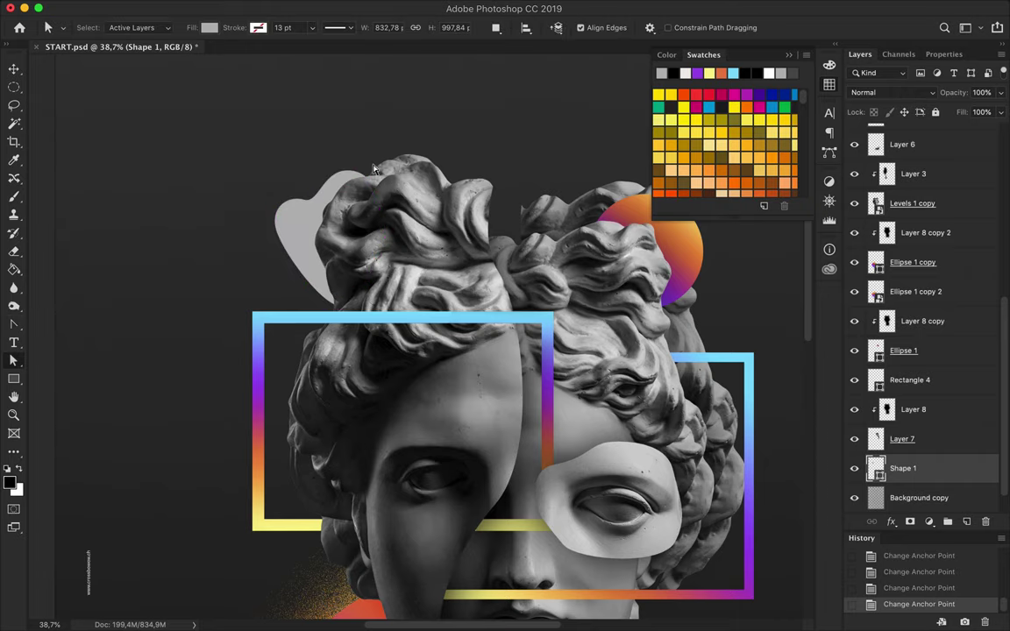
scroll(368, 166, "down", 2)
scroll(399, 164, "down", 2)
key("BackSpace")
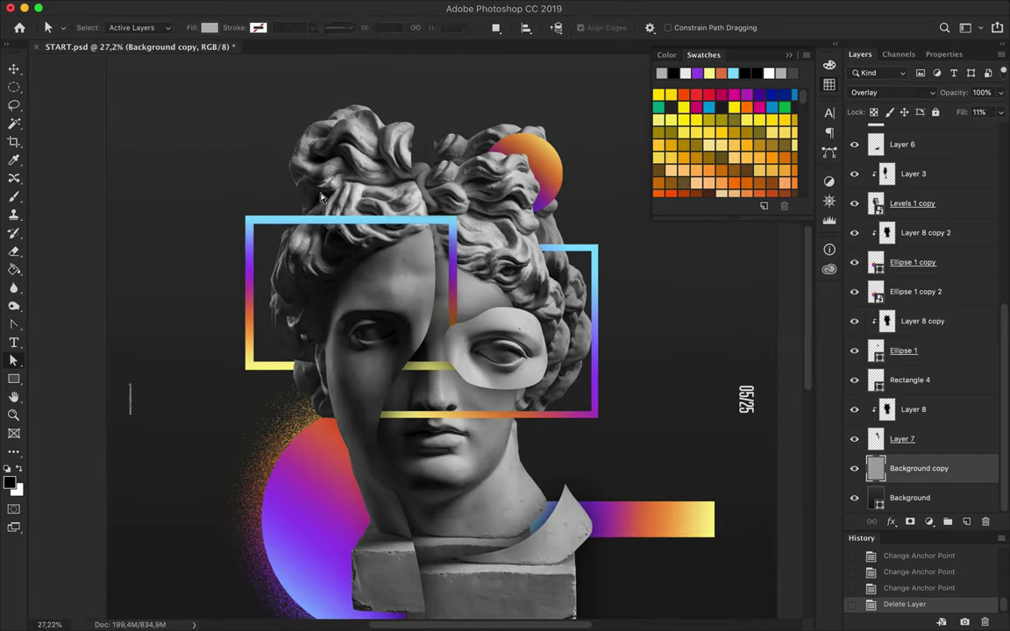
key("p")
left_click(343, 400)
left_click(344, 495)
left_click(367, 555)
left_click_drag(903, 468, 903, 160)
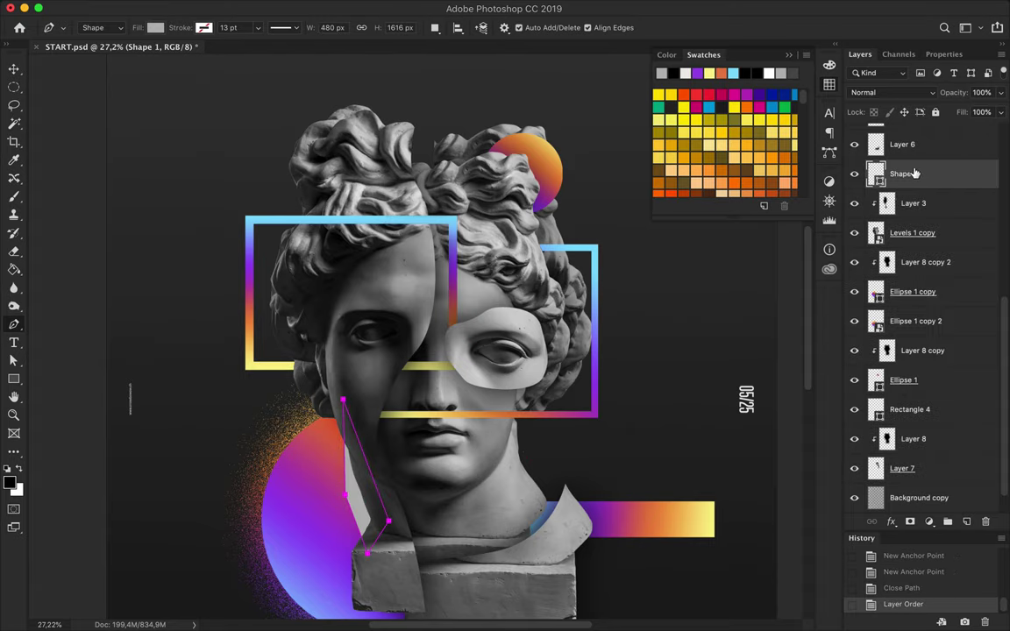
scroll(439, 350, "down", 5)
left_click(474, 452)
left_click(487, 465)
left_click(574, 471)
left_click_drag(572, 433, 567, 418)
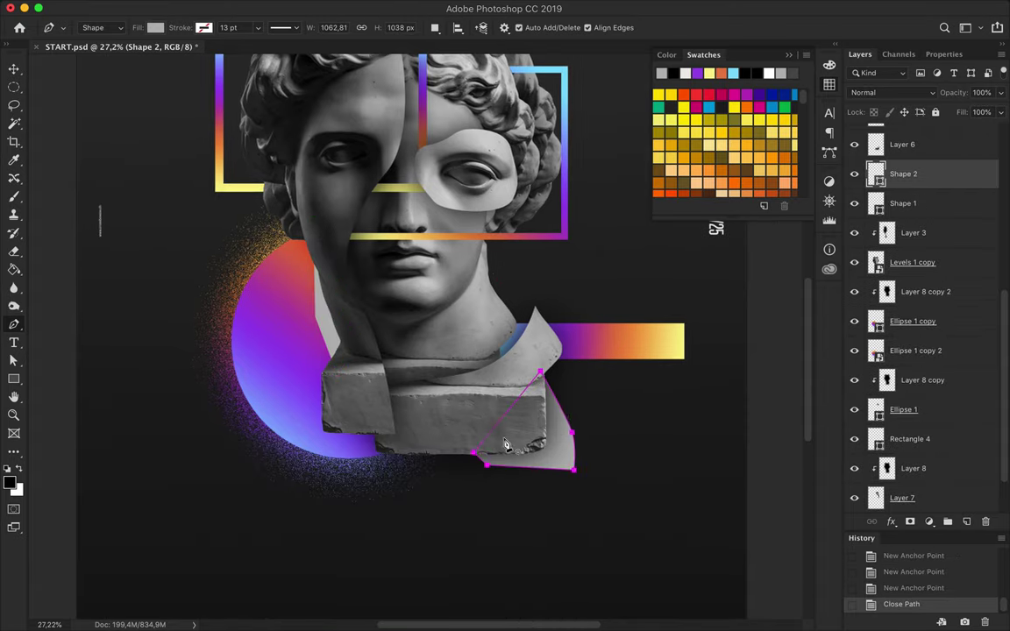
key("v")
key("BackSpace")
scroll(569, 526, "up", 5)
key("BackSpace")
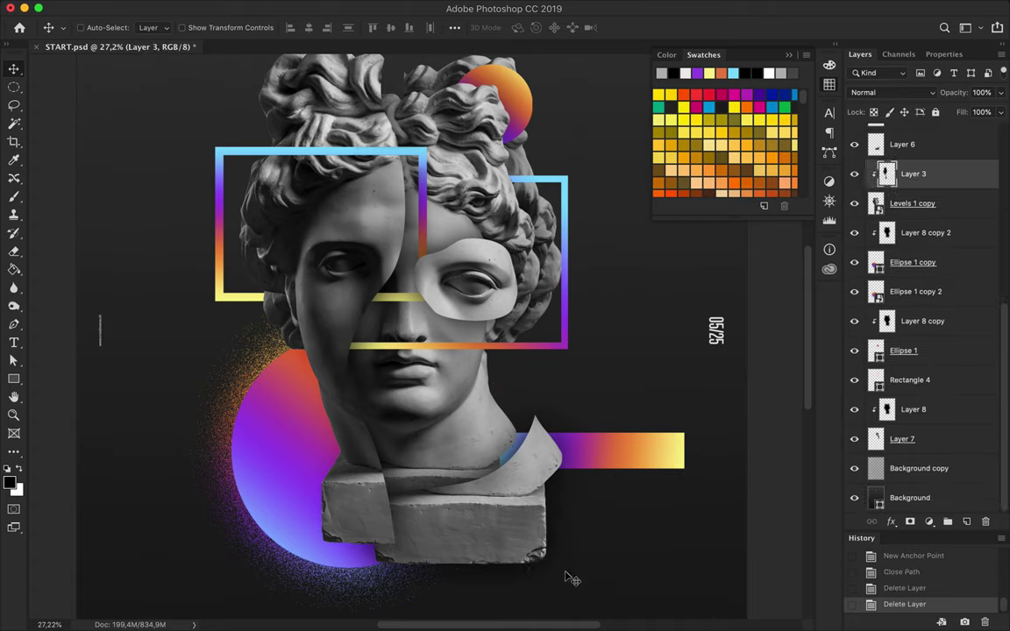
scroll(420, 350, "down", 3)
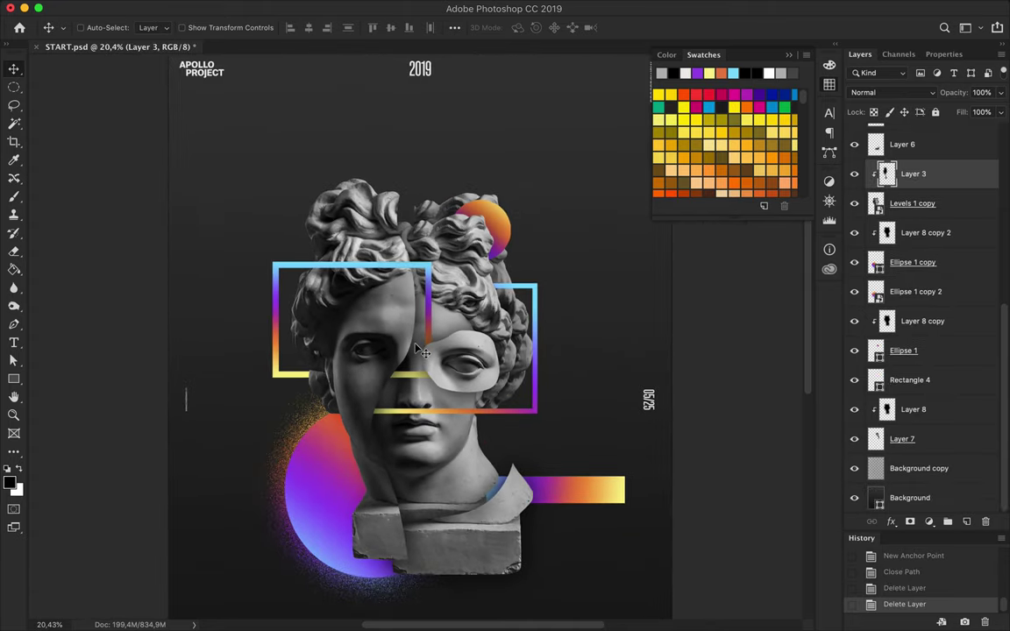
Draw an ellipse, enlarge it with Free Transform, and move it behind the head.
right_click(14, 381)
left_click(70, 375)
left_click(203, 27)
left_click_drag(268, 99, 466, 298)
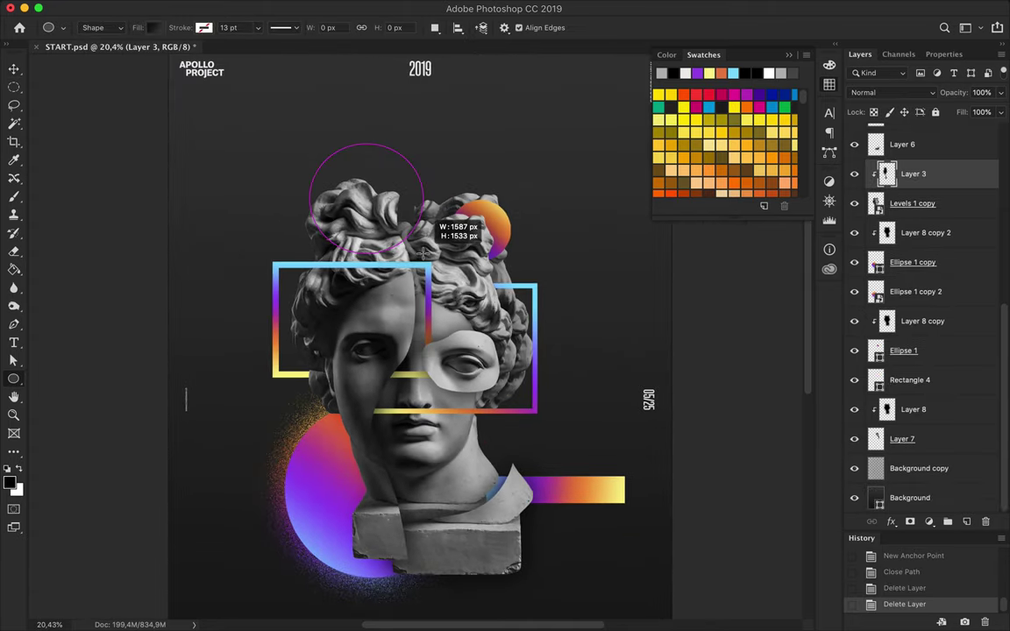
key("v")
left_click_drag(376, 153, 399, 199)
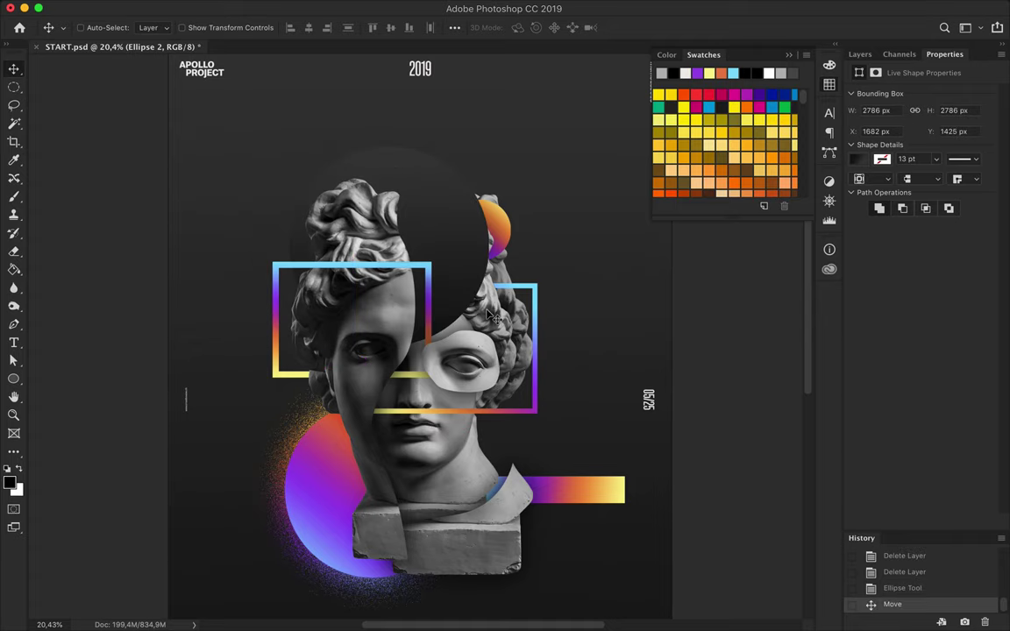
key("ctrl+t")
left_click_drag(489, 344, 555, 426)
key("Return")
left_click(860, 54)
key("ctrl+bracketleft")
left_click_drag(526, 206, 544, 224)
Fill the circle's outline with black on a new layer and blur it with a large radius.
key("ctrl+shift+alt+n")
left_click(876, 497, "ctrl")
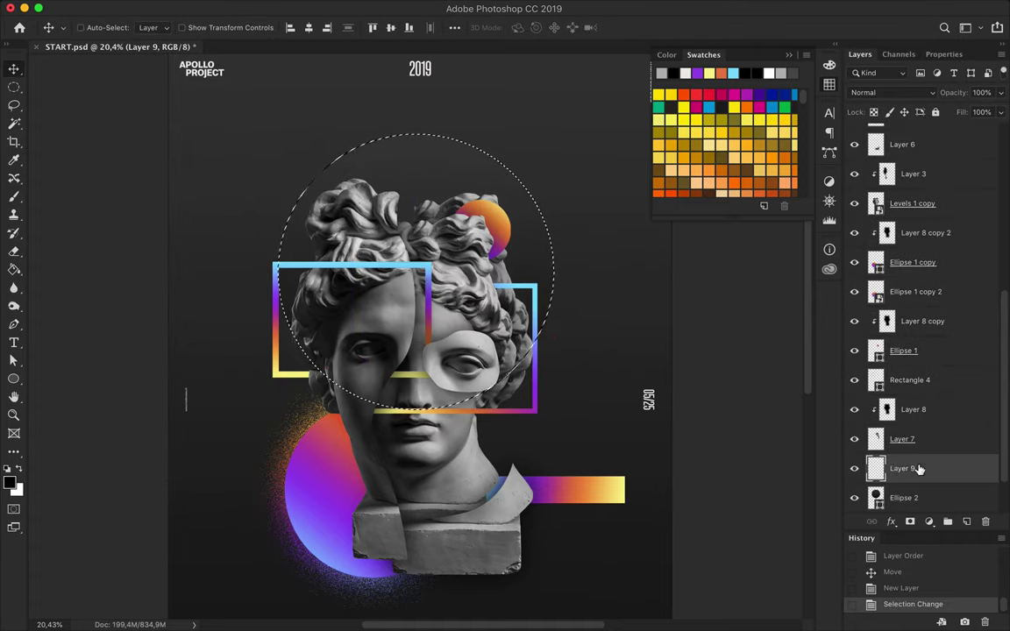
key("g")
left_click(302, 289)
key("ctrl+bracketleft")
left_click(338, 8)
left_click(351, 42)
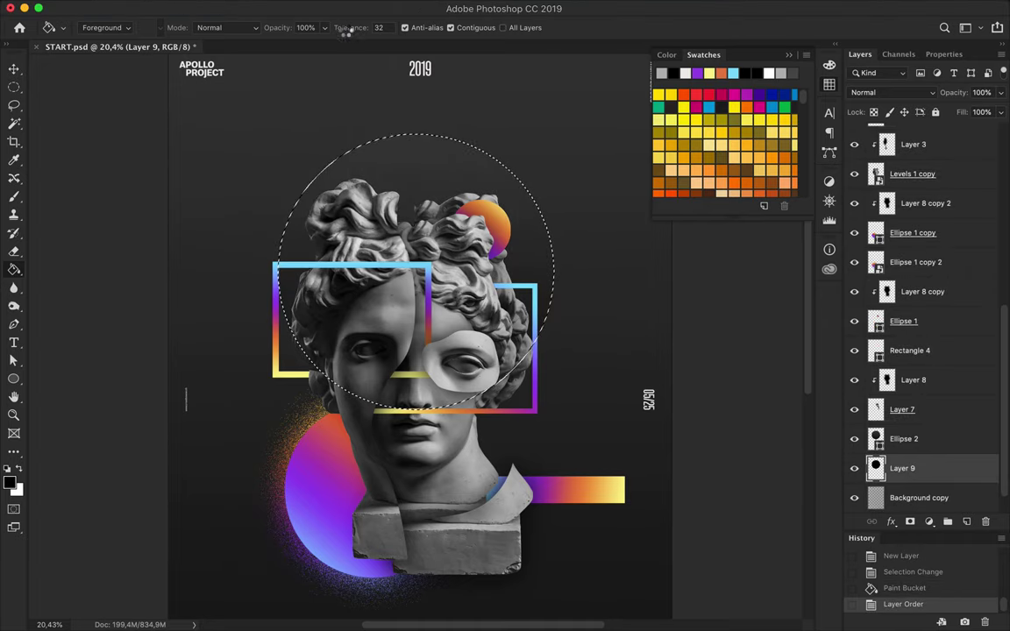
key("ctrl+d")
left_click(467, 9)
left_click(383, 39)
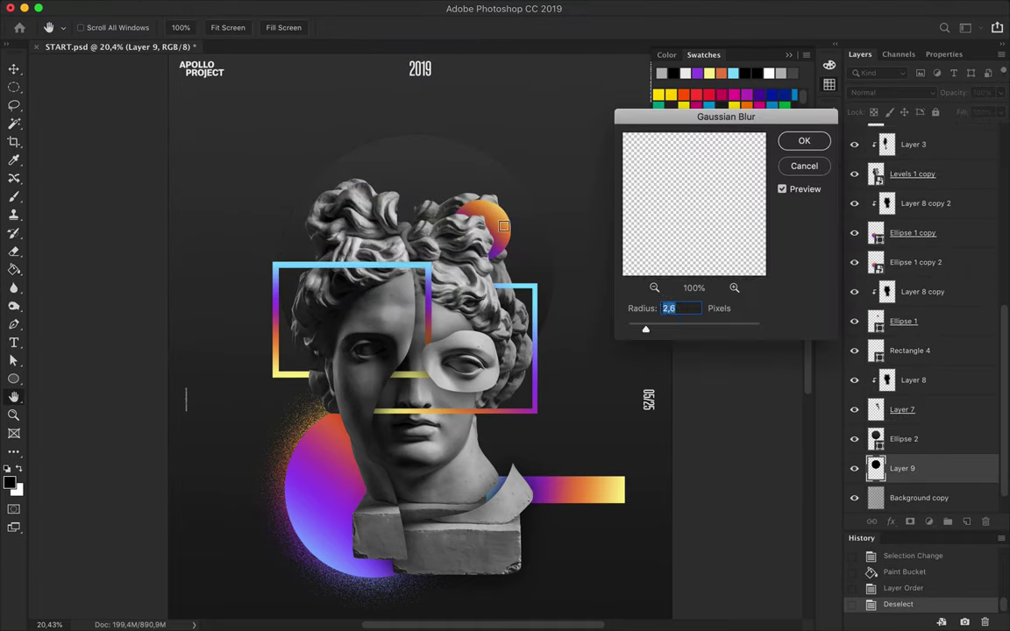
left_click(803, 140)
Set the blurred halo to Overlay, adjust its fill, and move it with the circle.
left_click(891, 92)
left_click(885, 241)
left_click(998, 112)
left_click_drag(517, 167, 541, 275)
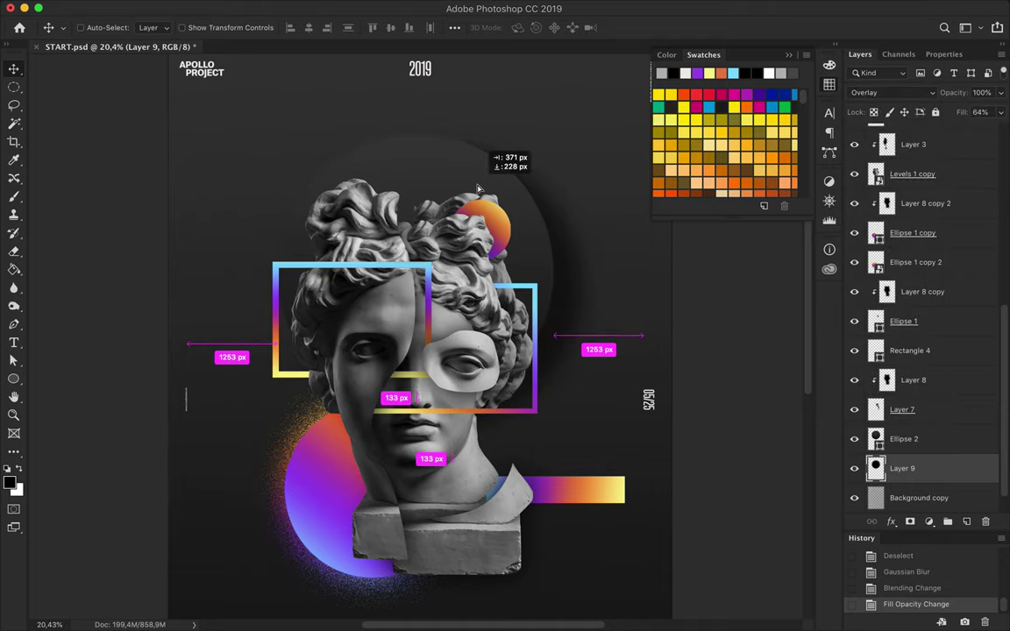
left_click(904, 438, "shift")
mouse_move(467, 172)
left_mouse_down()
mouse_move(414, 140)
mouse_move(423, 147)
left_mouse_up()
Duplicate the halo circles, resize the copy, and shift the copies downward.
key("ctrl+t")
left_click_drag(424, 448, 424, 386)
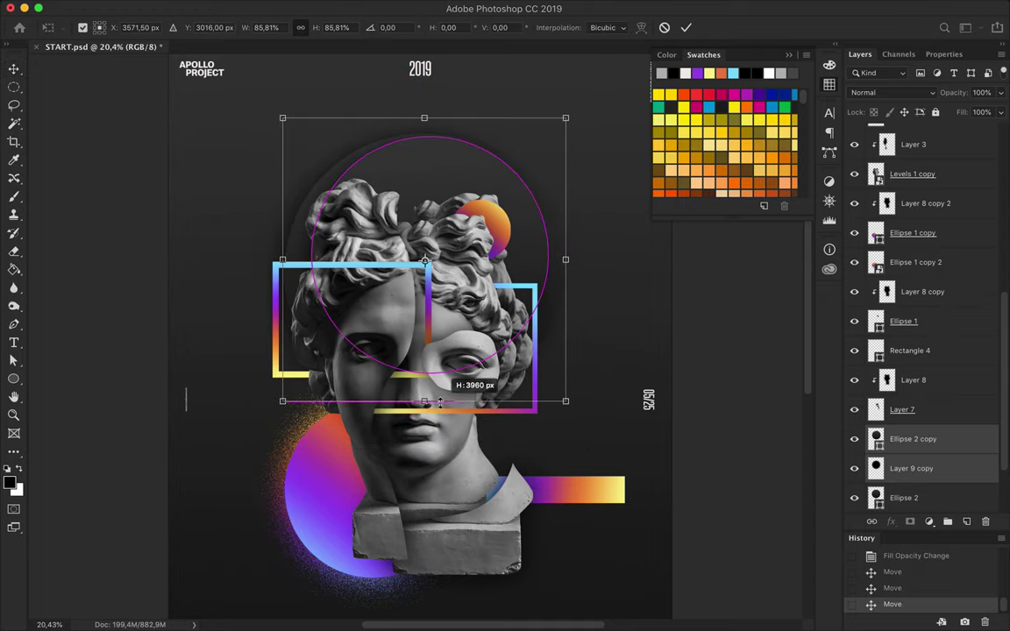
key("Return")
left_click_drag(434, 140, 434, 132)
left_click(912, 438)
scroll(917, 455, "down", 2)
left_click(903, 438, "shift")
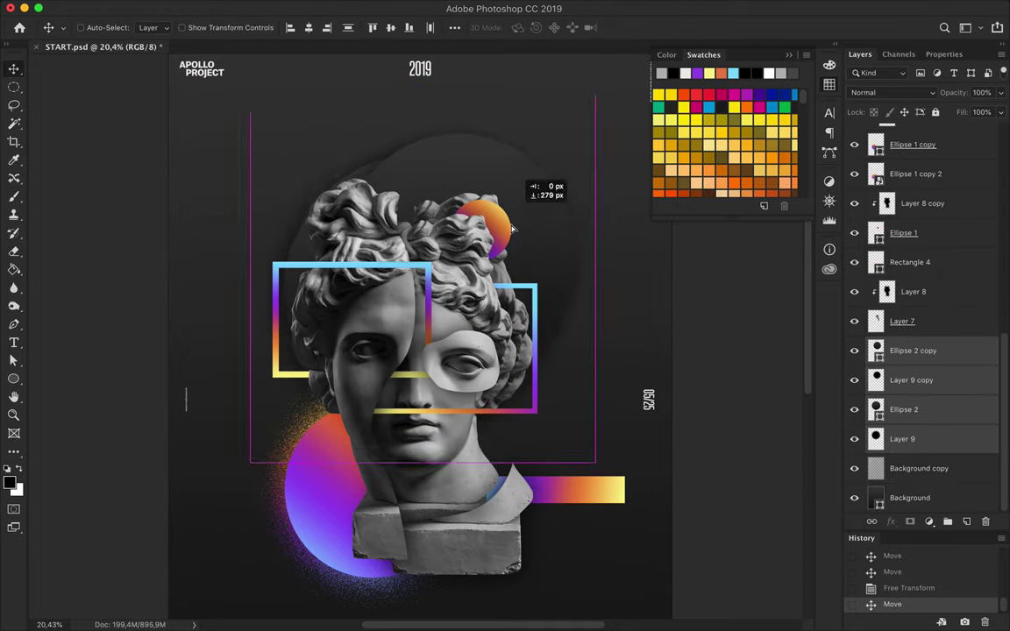
left_click_drag(491, 171, 455, 149)
Shrink the halo circle copies with Free Transform and position them behind the head and lower right.
key("ctrl+t")
left_click_drag(559, 402, 451, 331)
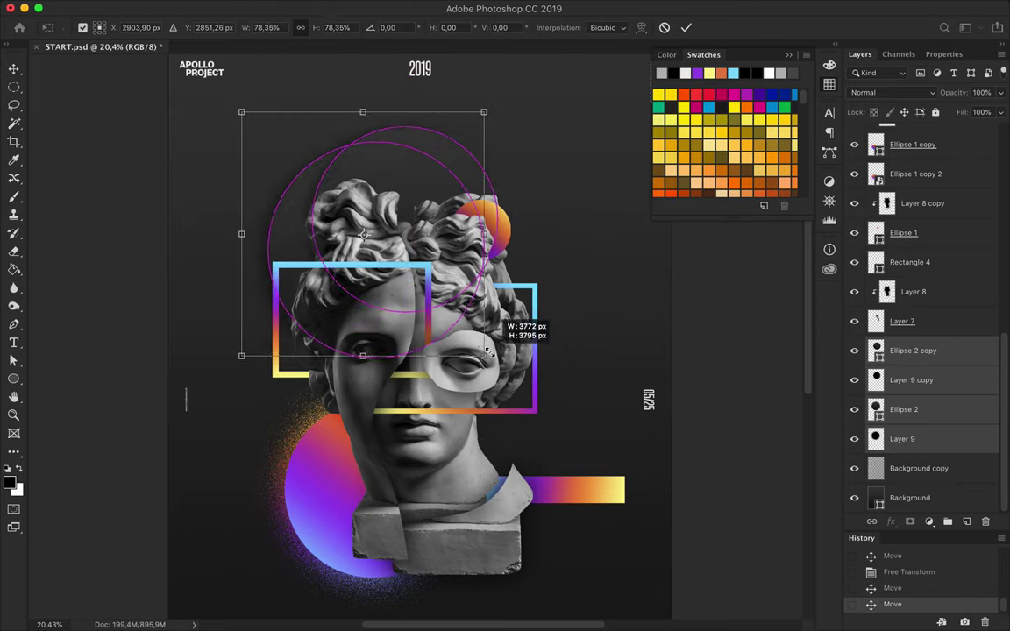
key("Return")
mouse_move(402, 169)
left_mouse_down()
mouse_move(410, 151)
mouse_move(419, 183)
left_mouse_up()
scroll(417, 182, "down", 5)
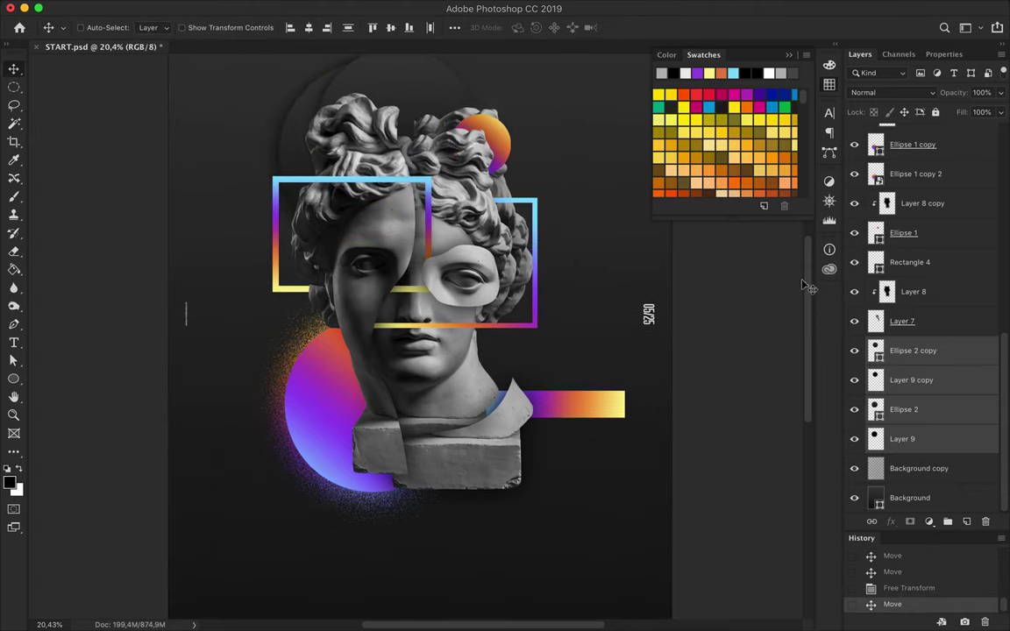
left_click_drag(521, 343, 472, 359)
key("ctrl+t")
left_click_drag(571, 534, 541, 466)
key("Return")
scroll(553, 482, "up", 4)
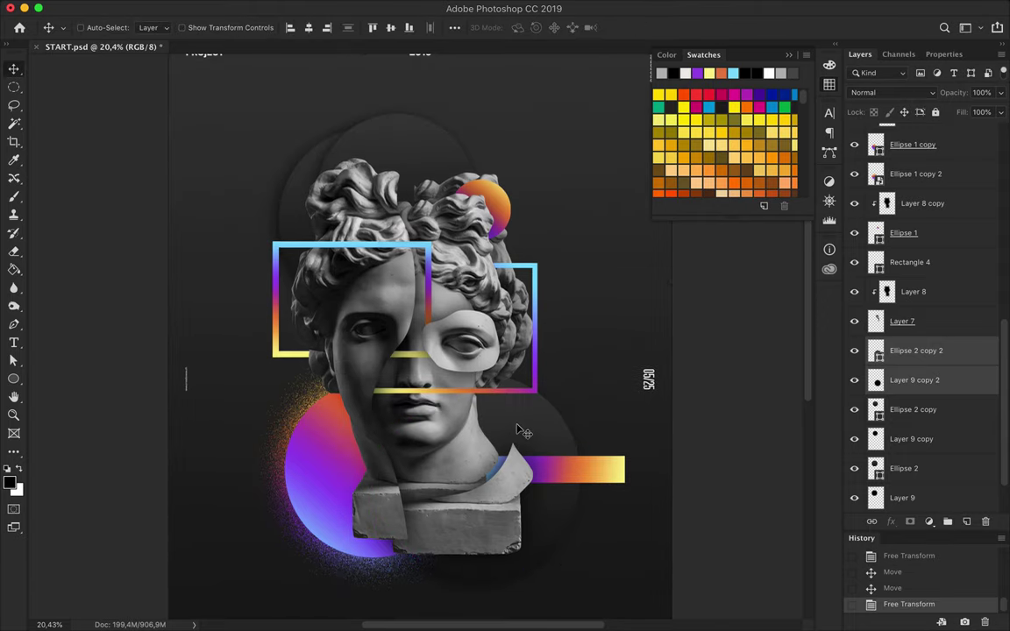
Draw a thin-stroked polygon line shape with the Pen tool in Shape mode.
key("p")
key("ctrl+alt+shift+n")
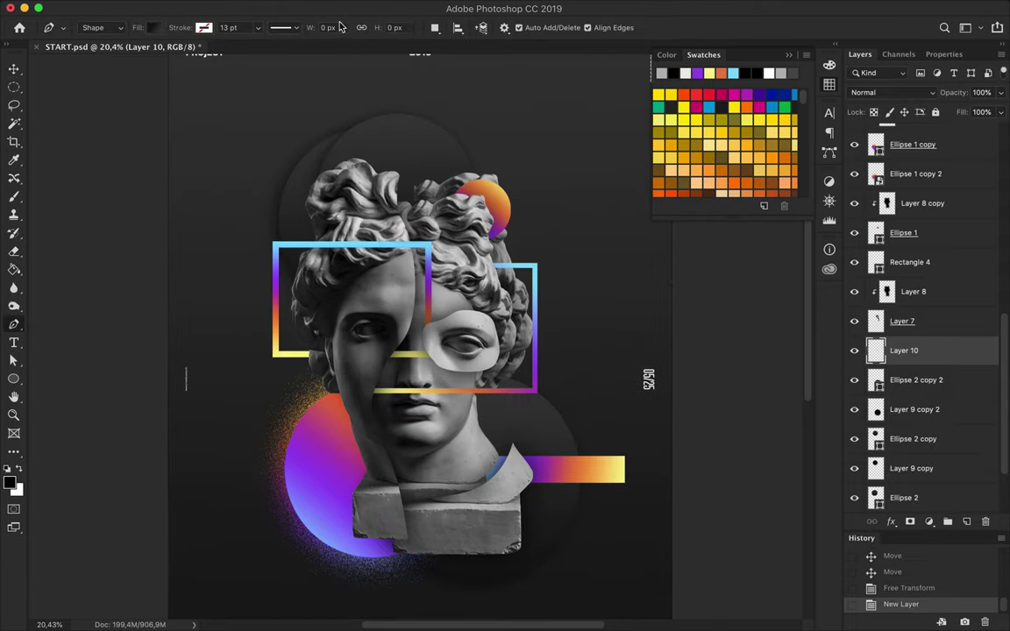
left_click(202, 28)
left_click_drag(258, 27, 245, 46)
left_click(231, 382)
left_click(291, 325)
key("a")
key("p")
left_click(609, 191)
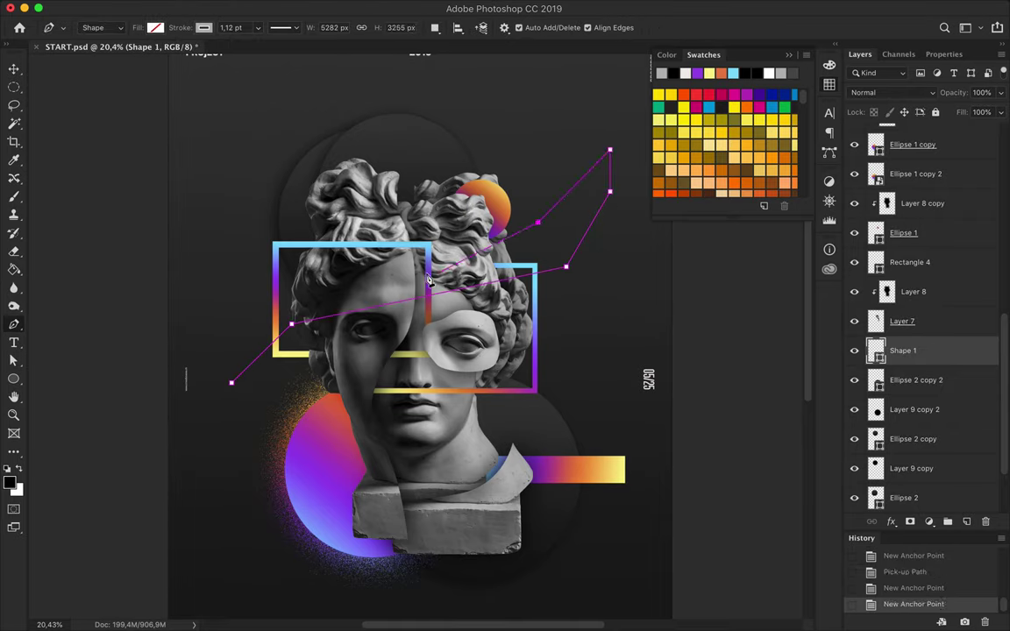
left_click(220, 380)
left_click_drag(231, 383, 232, 387)
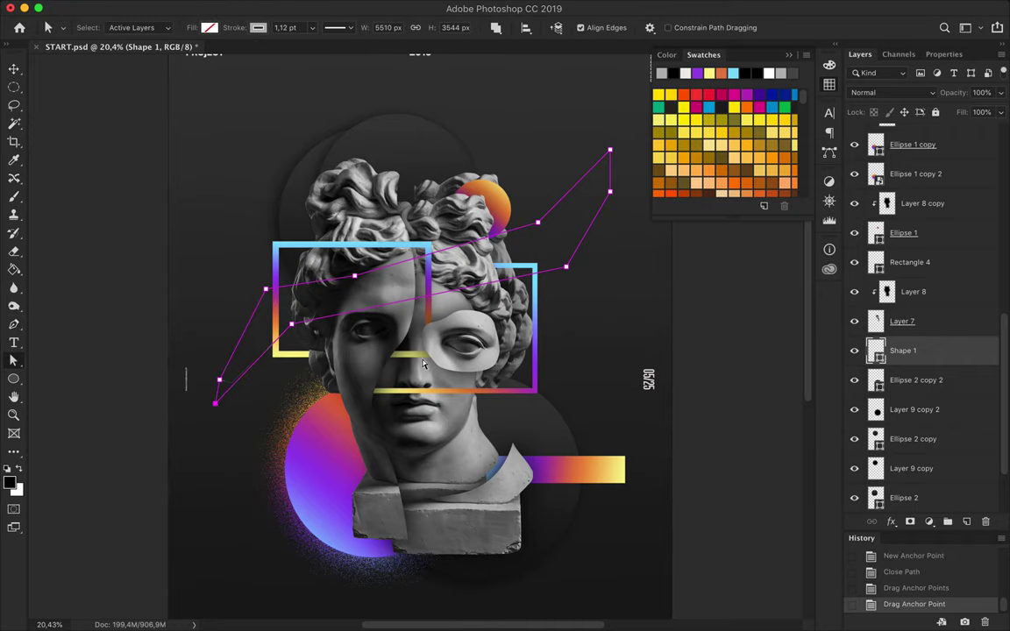
left_click(616, 335)
Delete the unwanted polygon line shape.
scroll(616, 335, "up", 2)
key("p")
key("Return")
key("Return")
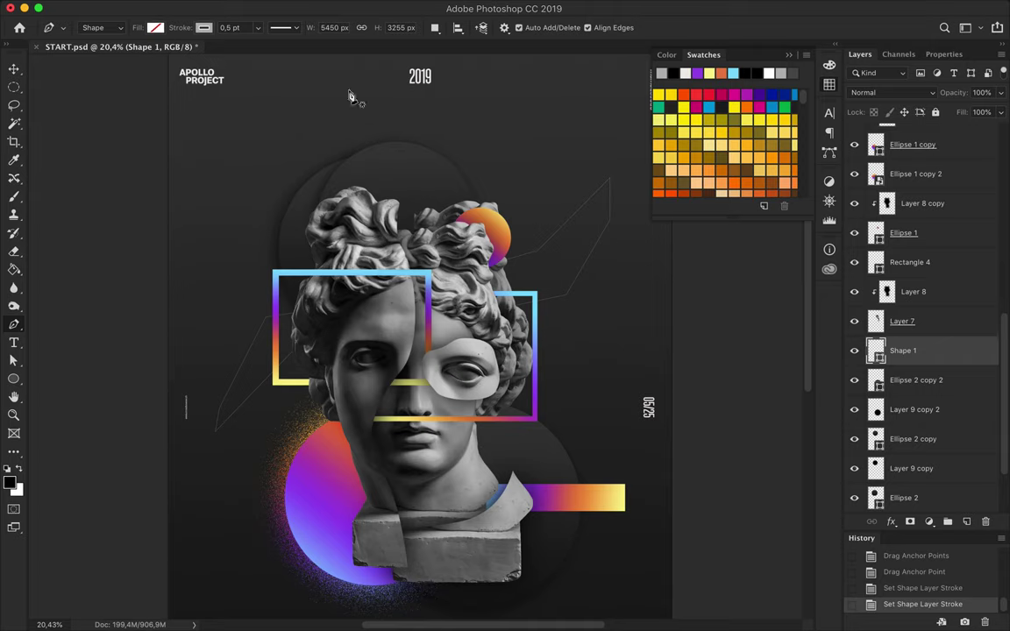
key("v")
key("Delete")
Draw a square over the head's upper right with no fill and a 1 pt stroke.
key("m")
key("u")
left_click_drag(414, 193, 563, 356)
left_click(155, 27)
left_click(84, 49)
left_click(203, 28)
left_click(230, 27)
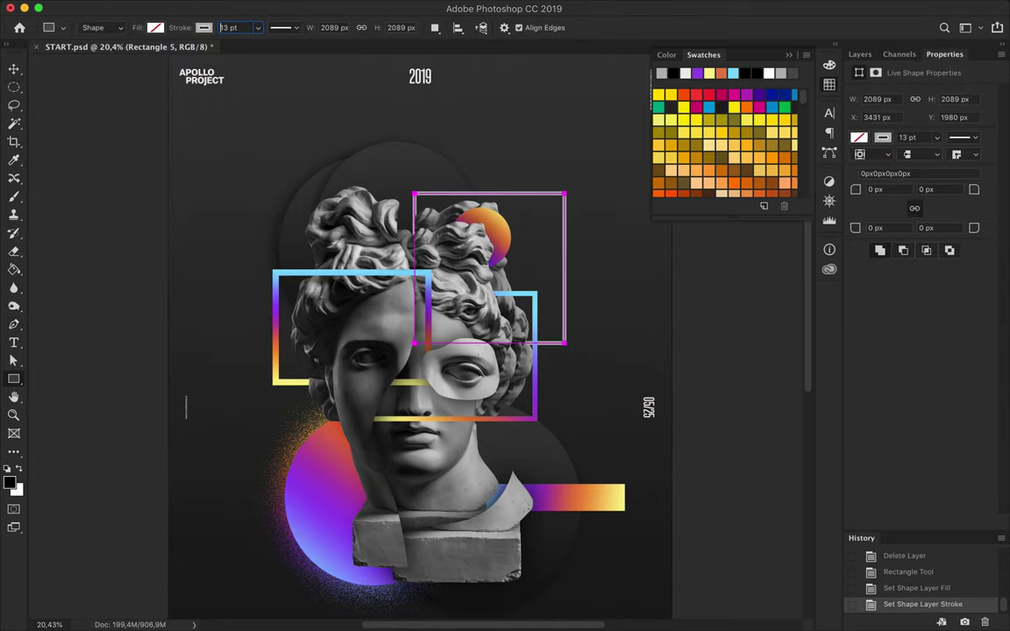
type("1")
key("Return")
Move the thin square up and right and shrink it to about half size.
key("v")
left_click_drag(570, 271, 589, 266)
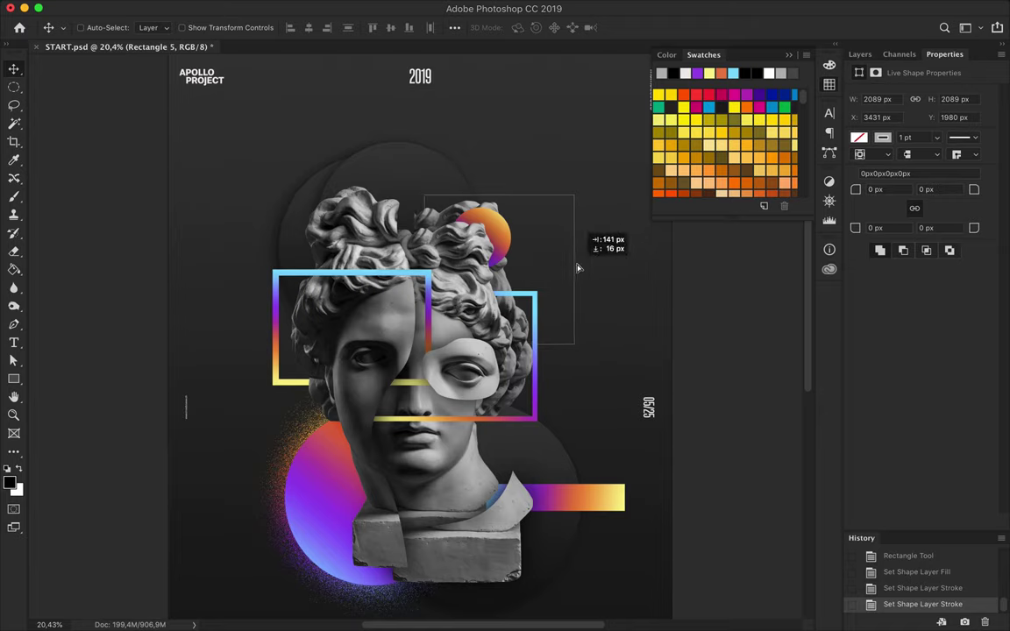
key("ctrl+t")
mouse_move(583, 338)
left_mouse_down()
mouse_move(512, 264)
mouse_move(561, 279)
mouse_move(303, 408)
left_mouse_up()
key("Return")
Select Groupe 1 and toggle the Hue/Saturation 1 adjustment's visibility to compare.
scroll(303, 407, "down", 3)
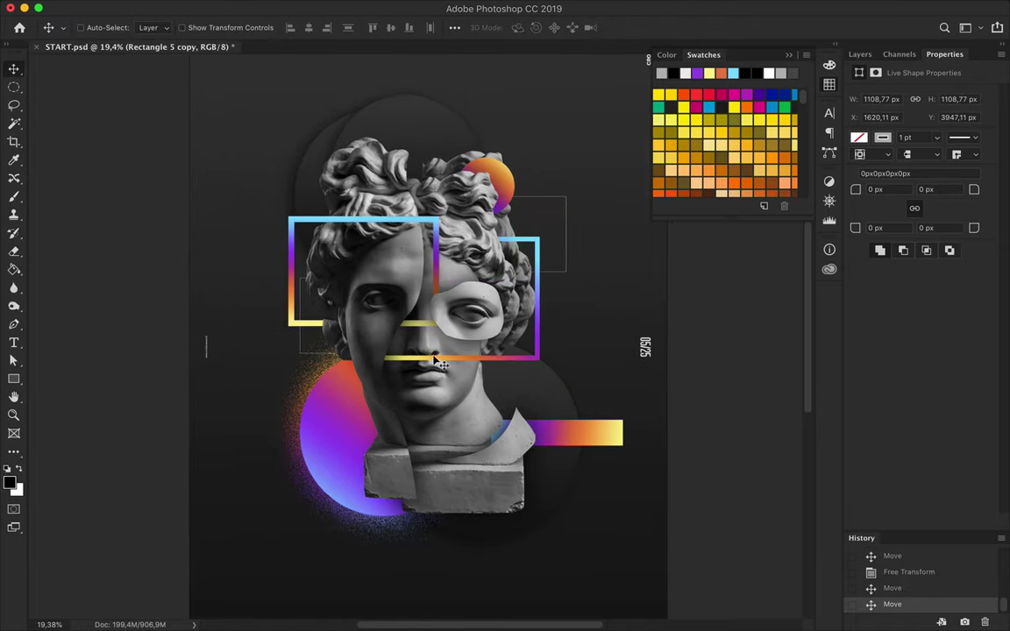
left_click(860, 54)
left_click(926, 164)
left_click(854, 138)
left_click(855, 138)
left_click(855, 138)
left_click(855, 137)
Draw two thin straight lines rising from the lower left toward the right.
key("p")
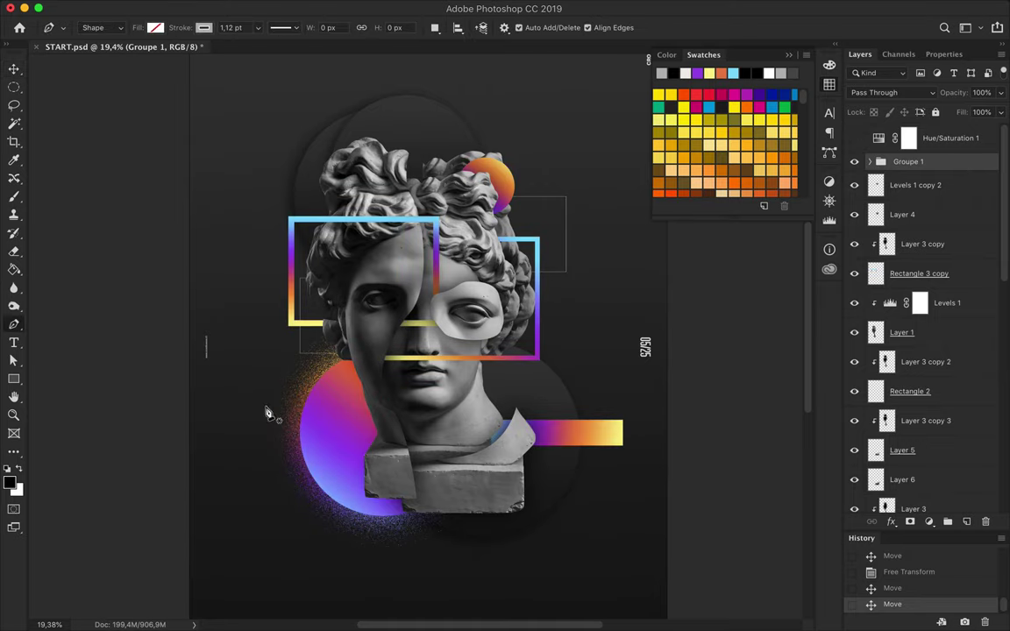
left_click(272, 356)
left_click(602, 144)
key("a")
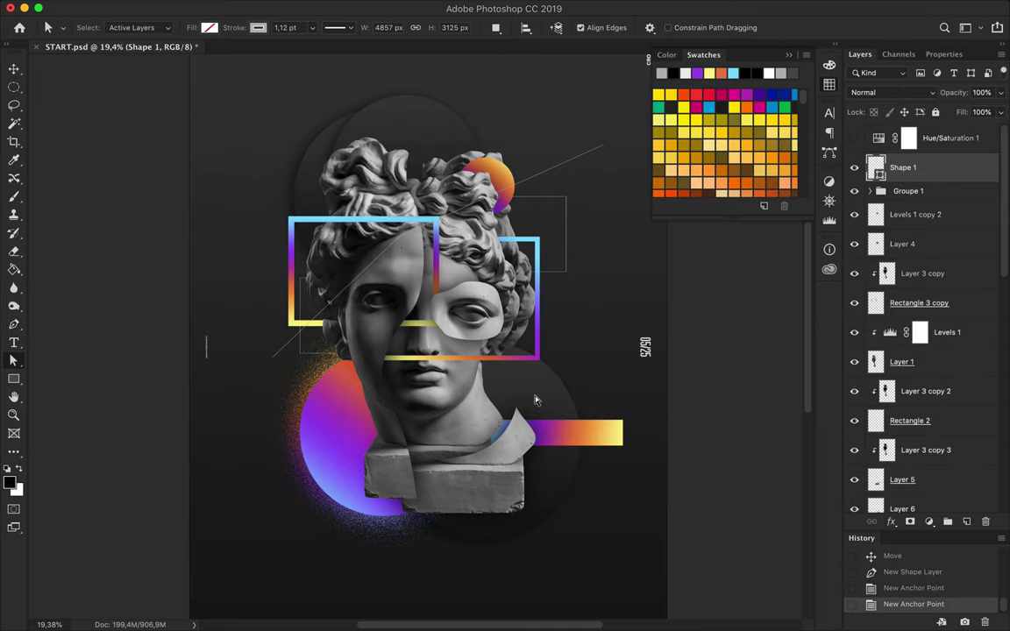
key("p")
left_click(254, 408)
left_click(554, 332)
key("a")
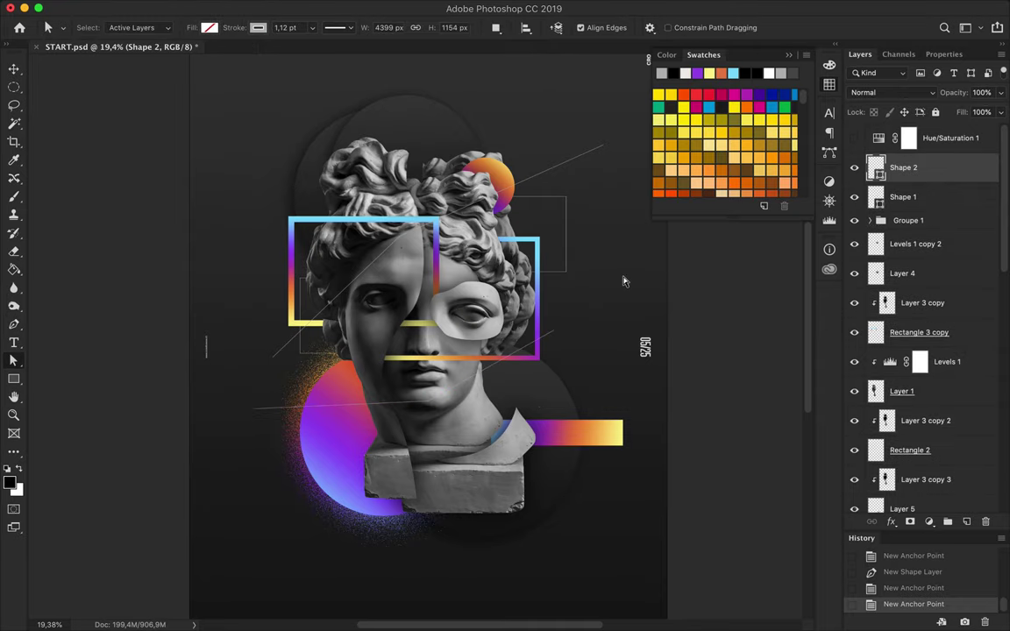
Add a short diagonal line and a line across the right eye.
scroll(624, 280, "up", 3)
key("p")
left_click(341, 225)
left_click(289, 178)
key("a")
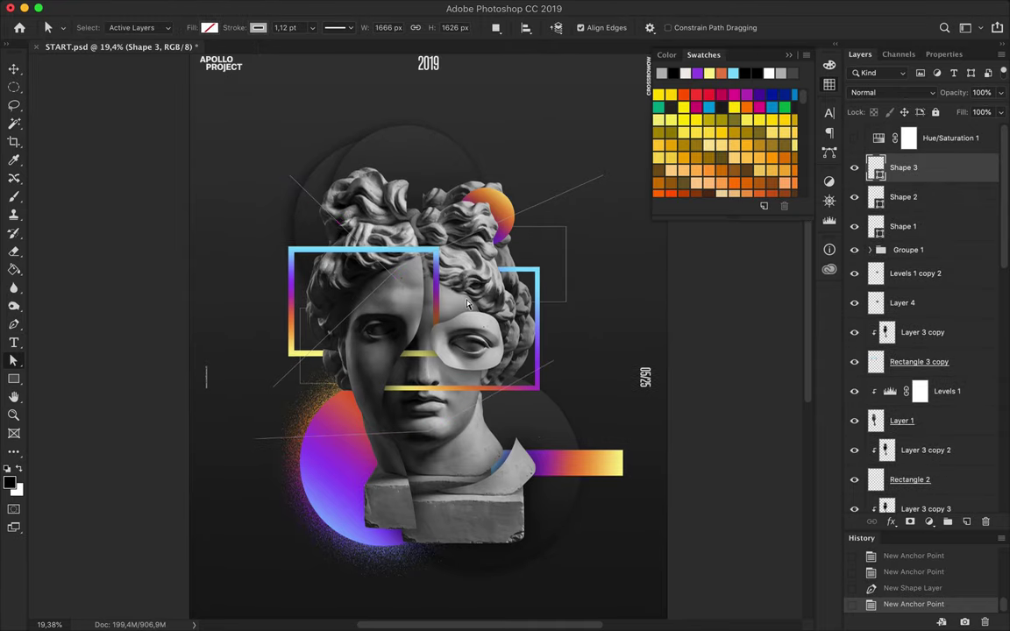
key("p")
left_click(439, 372)
left_click(579, 274)
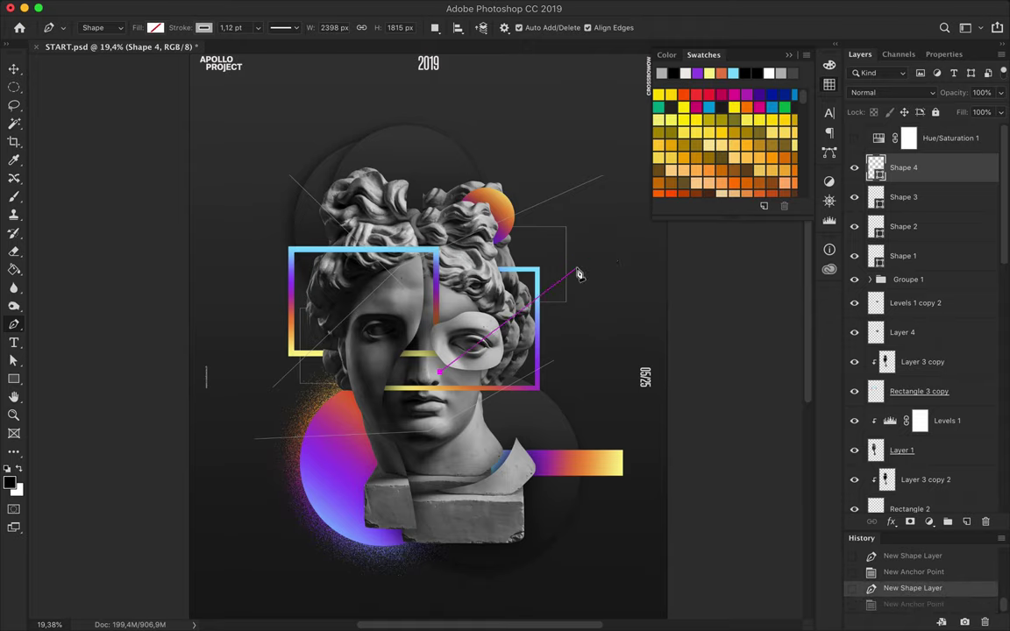
Remove the misplaced line and draw a new thin line below the base.
key("ctrl+shift+z")
key("a")
scroll(569, 324, "down", 4)
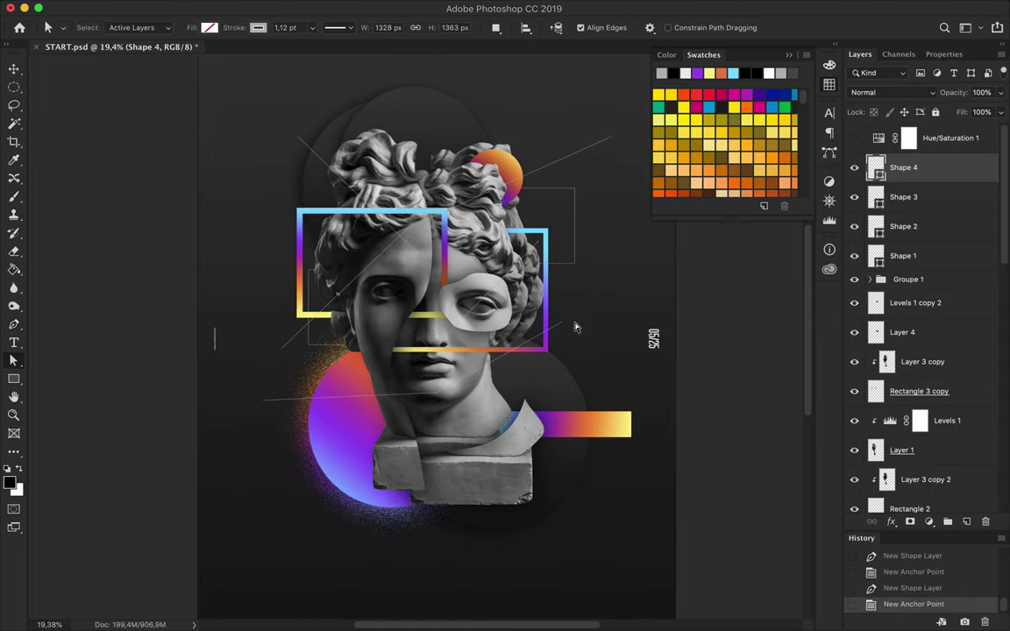
key("Delete")
key("p")
left_click(471, 431)
left_click(569, 559)
key("v")
Select Layer 1 and add a new empty layer.
scroll(419, 341, "up", 2)
left_click(358, 439)
scroll(851, 461, "down", 2)
key("ctrl+shift+alt+n")
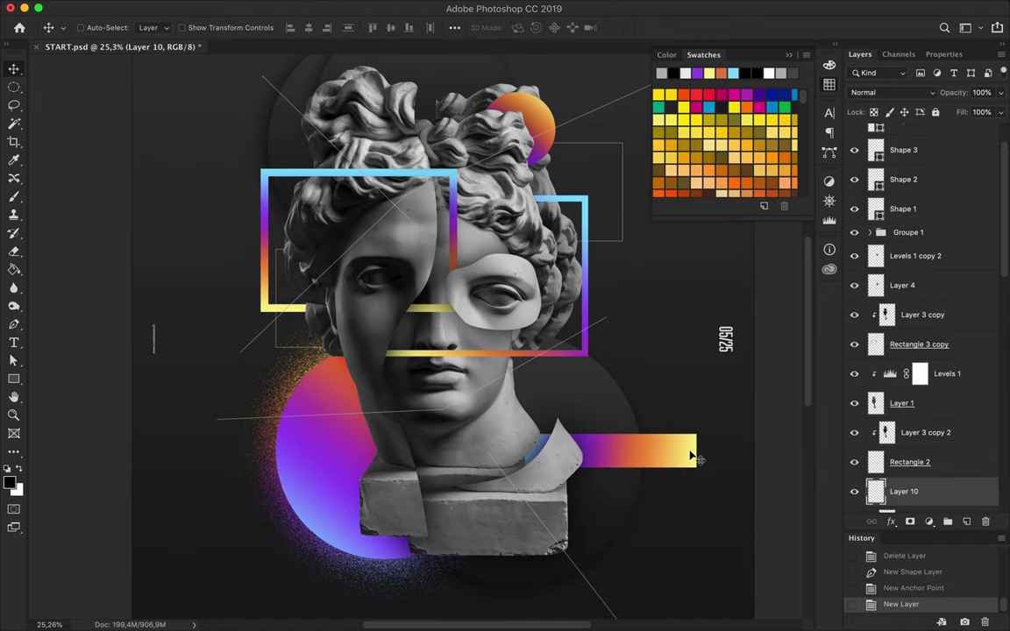
Draw a gradient-filled Pen wave shape and clip Layer 3 copy 4 to it.
key("p")
left_click(155, 28)
left_click(198, 55)
left_click(167, 109)
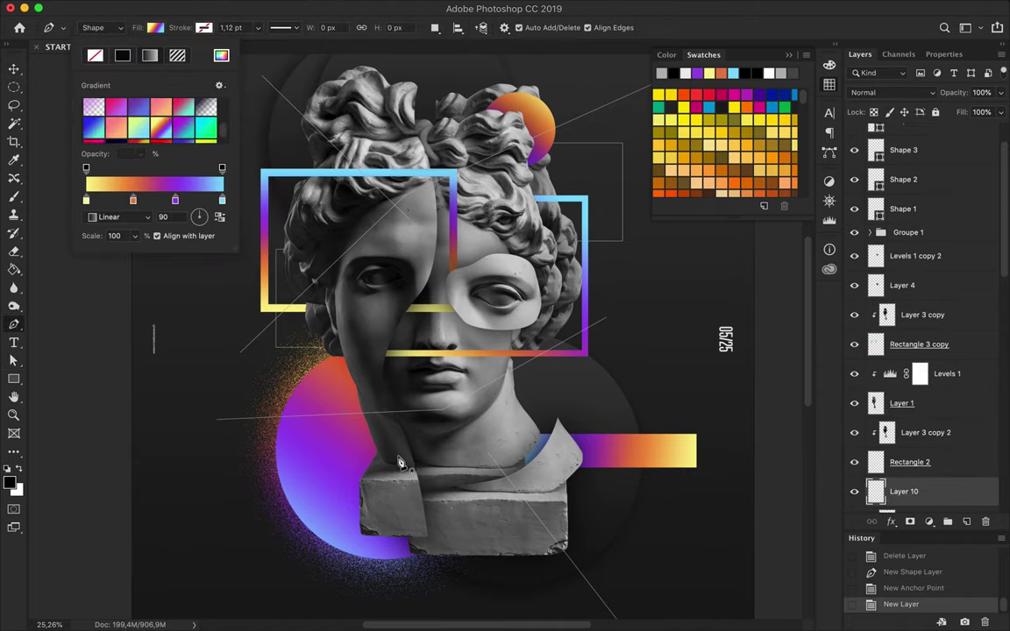
left_click(405, 465)
left_click(406, 466)
key("v")
left_click_drag(921, 463, 911, 418)
left_click(903, 441, "alt")
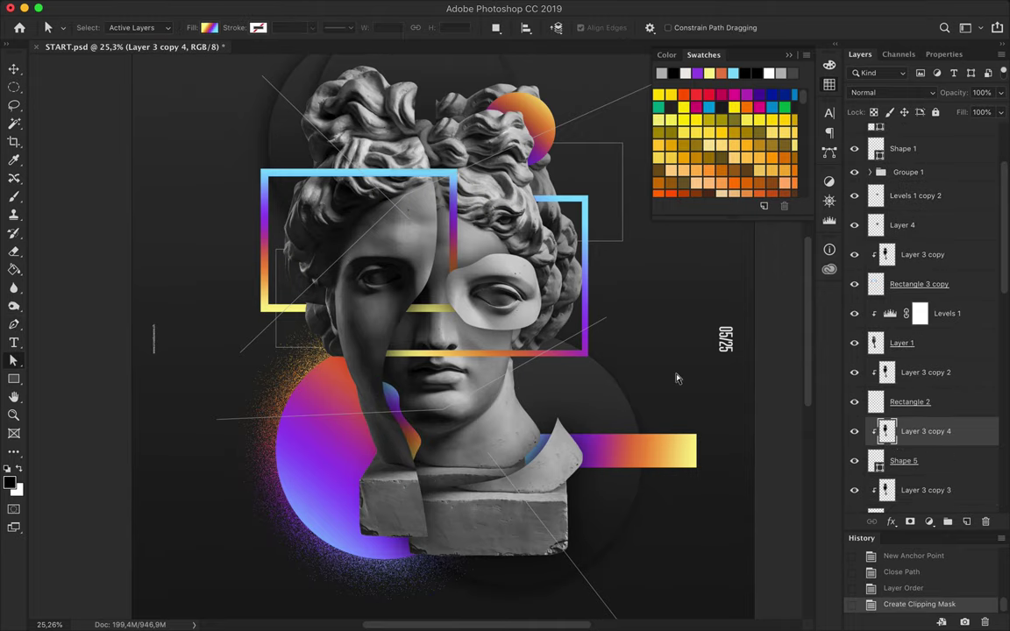
Select Layer 5, add a new layer and draw a wave shape on the base.
key("v")
left_click(541, 500)
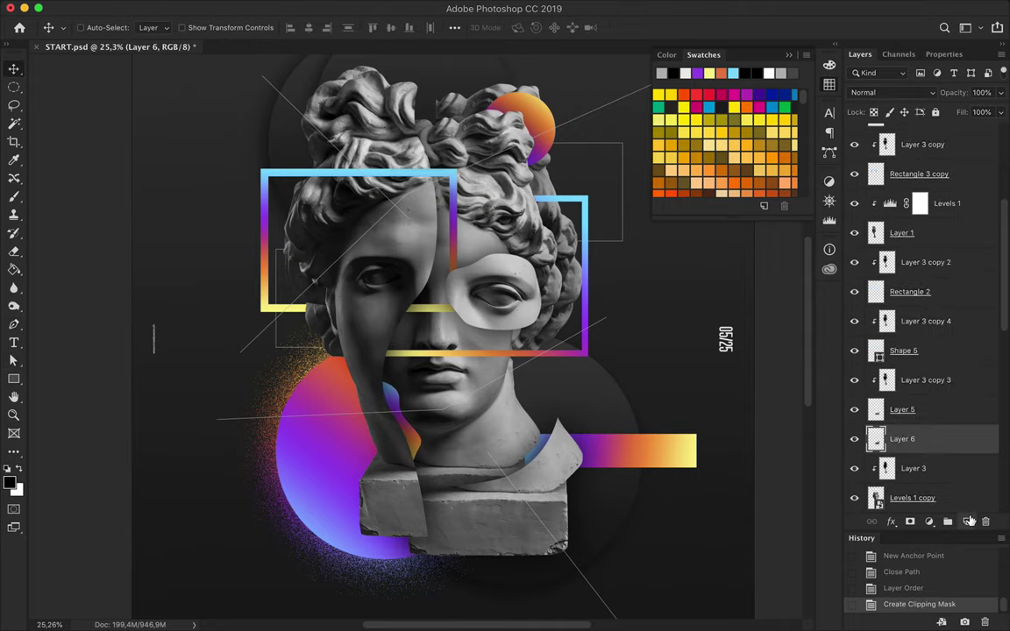
key("ctrl+shift+alt+n")
key("p")
left_click(461, 502)
left_click(457, 479)
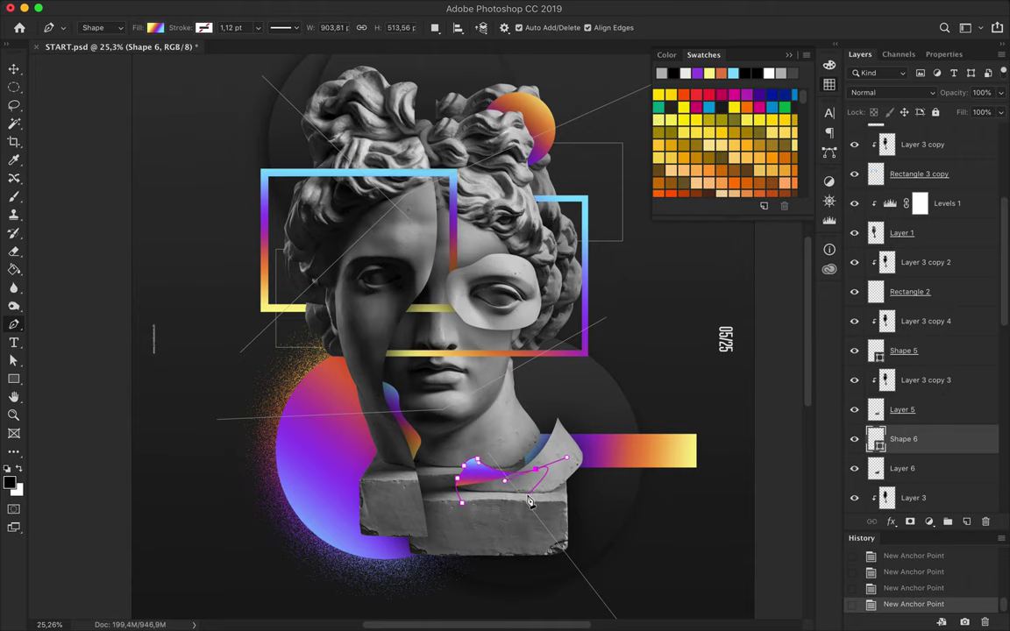
left_click(461, 502)
key("a")
Round the base shape's top anchor with Convert Point and move Shape 6 below Layer 6.
scroll(484, 491, "up", 5)
right_click(14, 324)
left_click(70, 342)
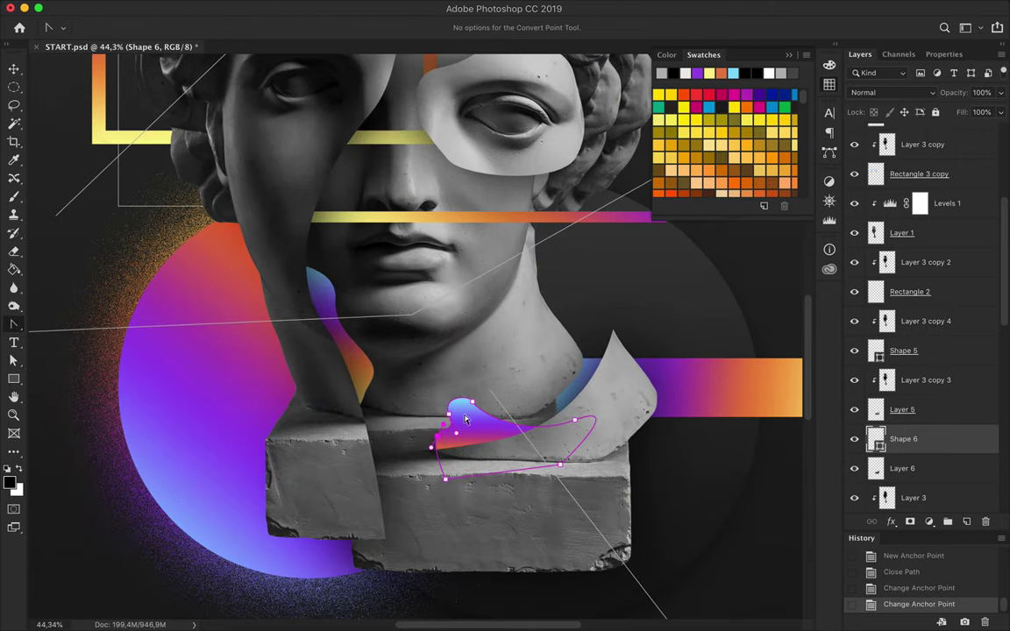
left_click_drag(472, 402, 464, 383)
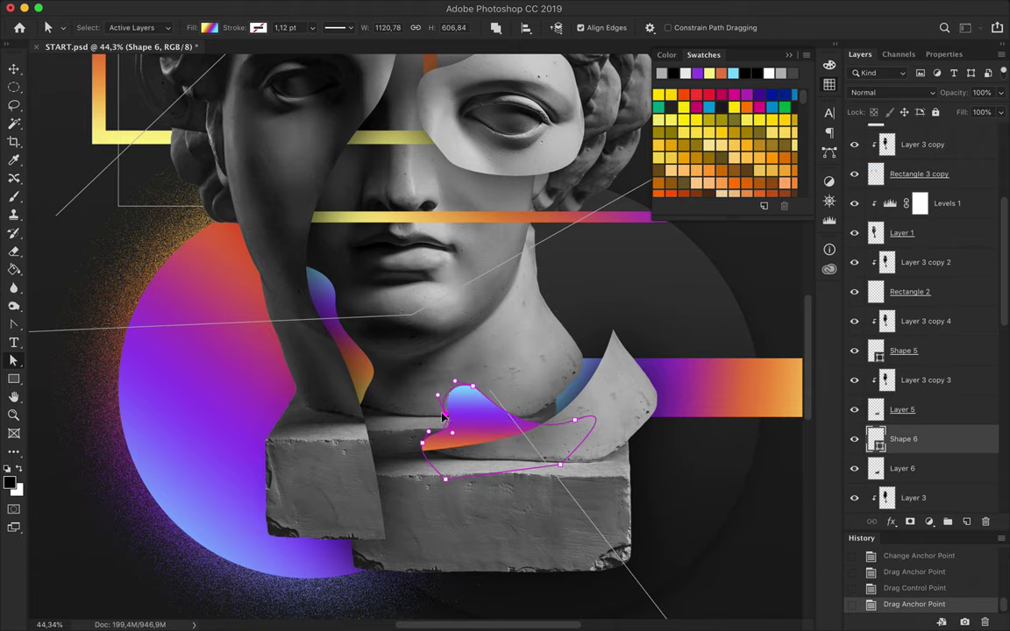
left_click_drag(902, 438, 921, 483)
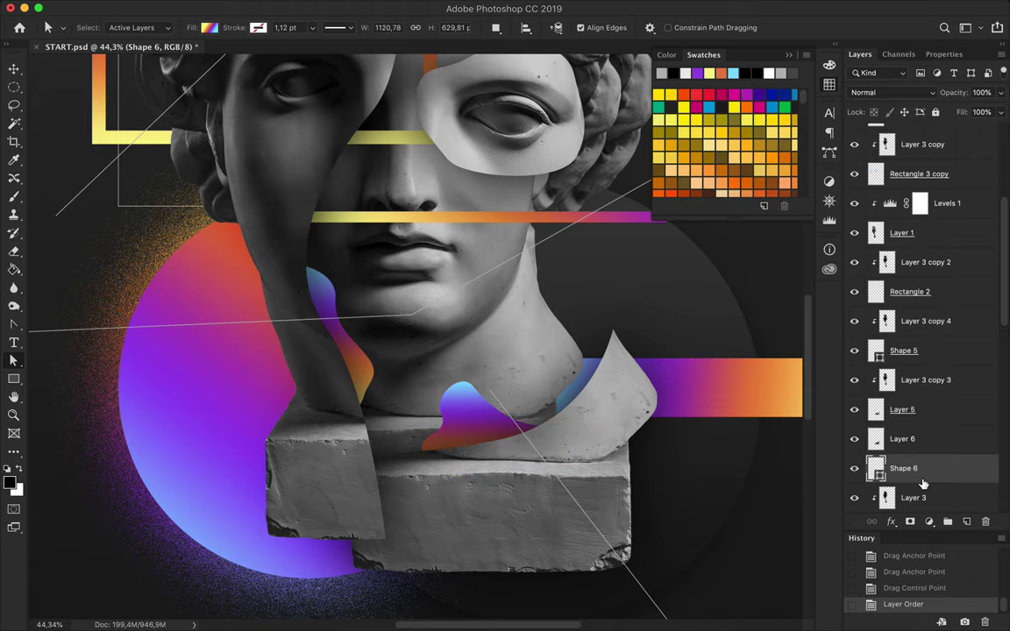
Draw a curved wave shape beside the neck and smooth its lower anchors.
left_click(411, 309)
left_click_drag(432, 348, 456, 373)
left_click(440, 426)
left_click(411, 309)
key("a")
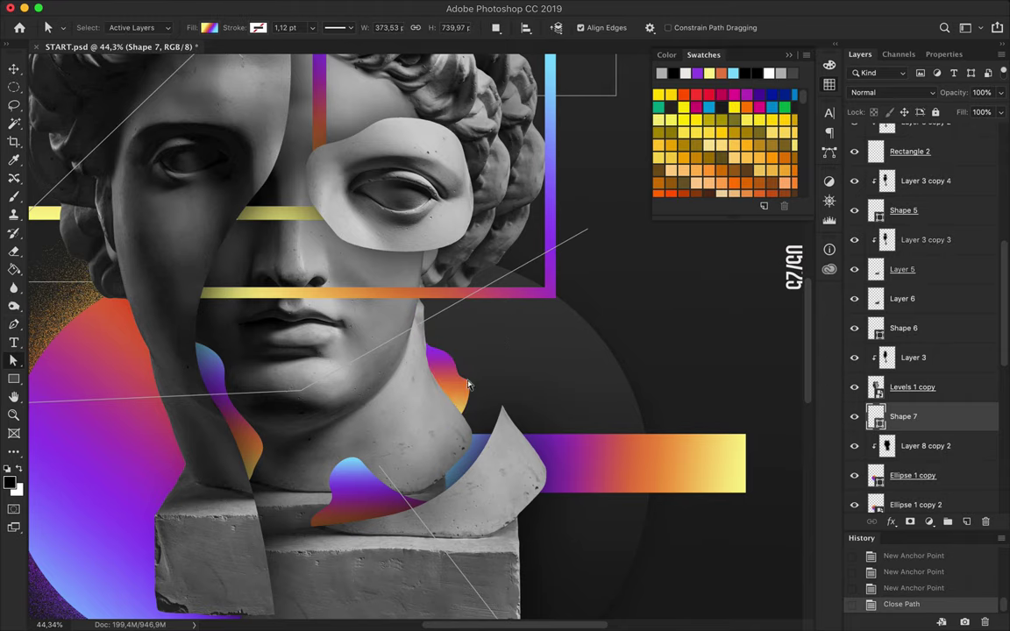
scroll(415, 335, "up", 5)
left_click_drag(452, 502, 508, 532)
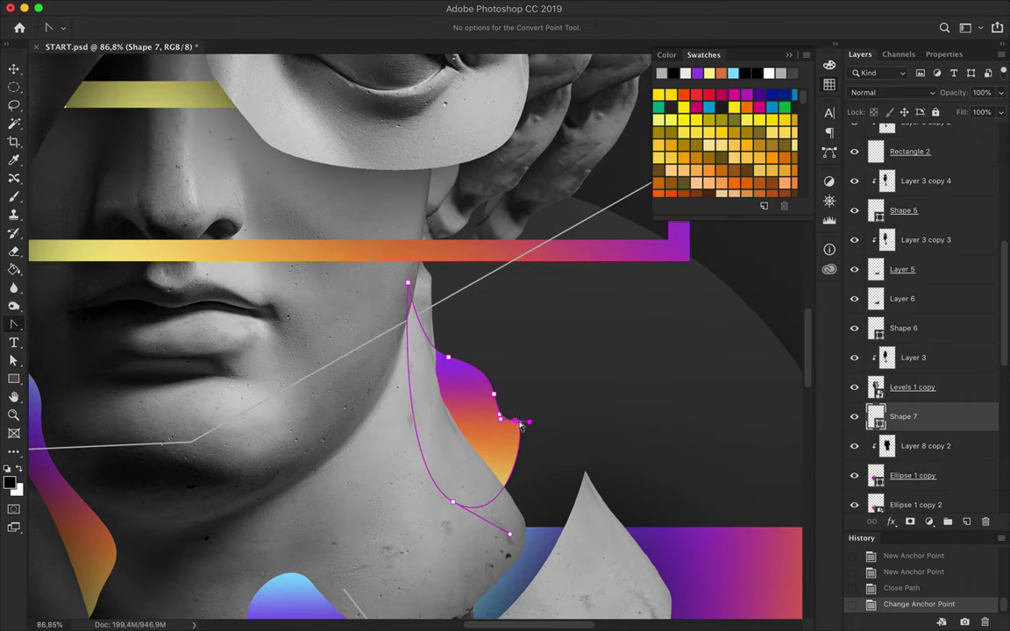
mouse_move(515, 420)
left_mouse_down()
mouse_move(536, 439)
mouse_move(496, 412)
mouse_move(464, 412)
left_mouse_up()
scroll(490, 395, "down", 2)
scroll(592, 417, "down", 3)
Clip Layer 8 copy 3 to Shape 7, change its blend mode and set Fill to 50%.
left_click_drag(926, 374, 920, 411)
key("ctrl+alt+g")
left_click(892, 92)
left_click(885, 27)
left_click_drag(986, 132, 965, 131)
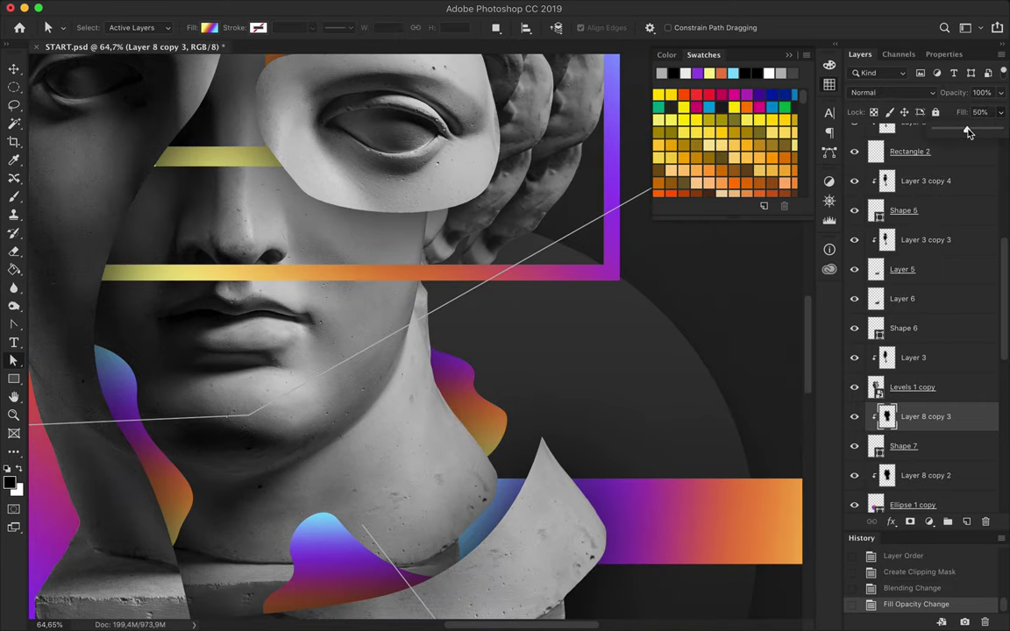
scroll(656, 367, "down", 5)
scroll(655, 366, "up", 1)
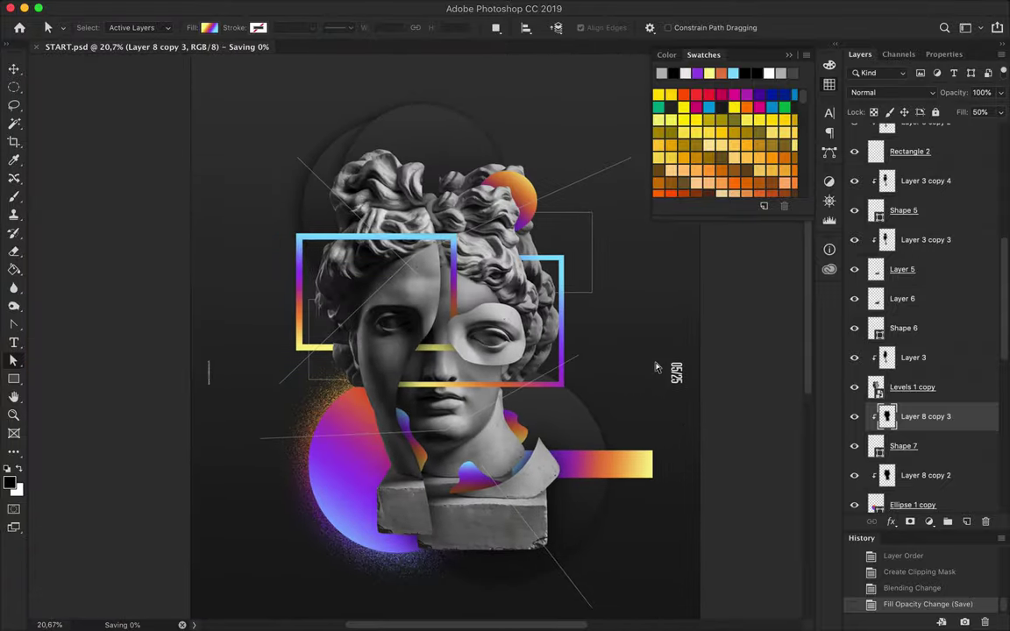